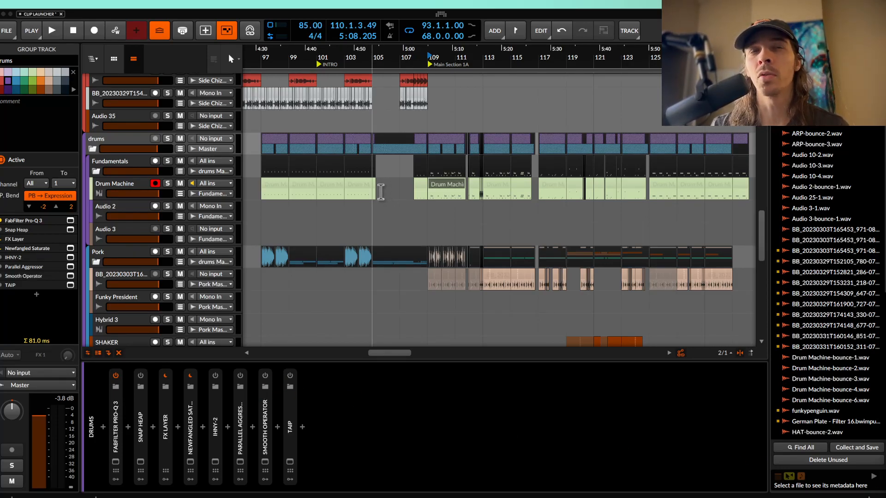
Start playback of the arrangement from bar 105, ahead of Main Section 1A
scroll(381, 192, up, 10)
scroll(381, 192, left, 3)
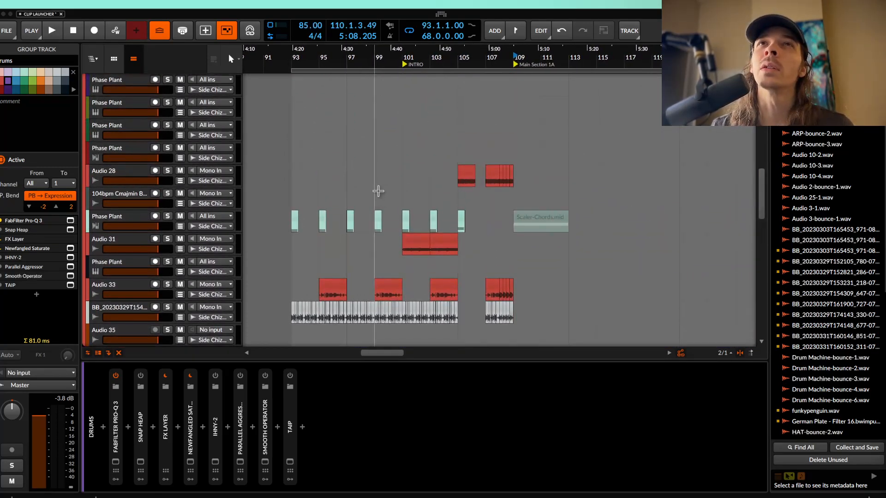
click(379, 191)
scroll(380, 197, up, 4)
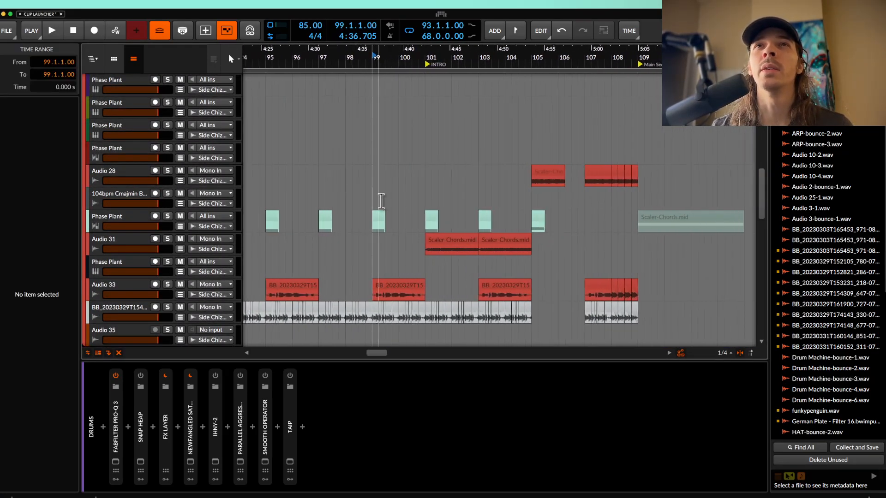
scroll(381, 201, right, 2)
scroll(381, 201, down, 1)
click(395, 197)
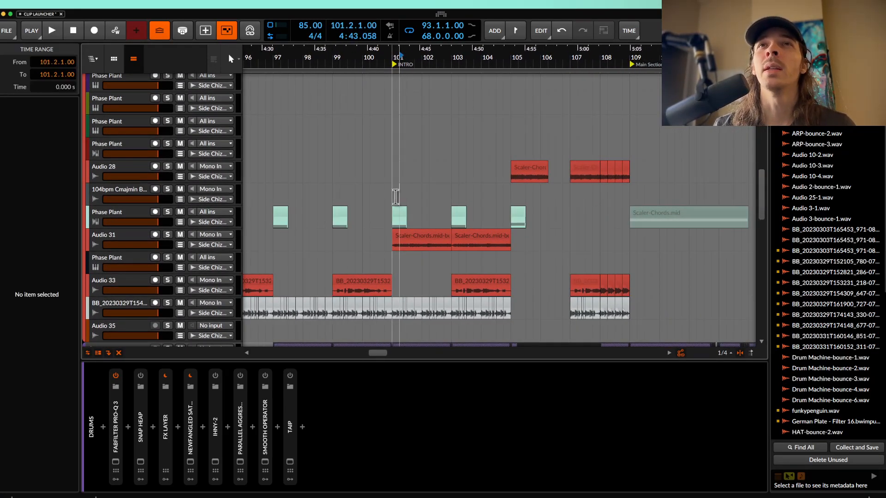
scroll(416, 197, down, 2)
scroll(439, 199, up, 1)
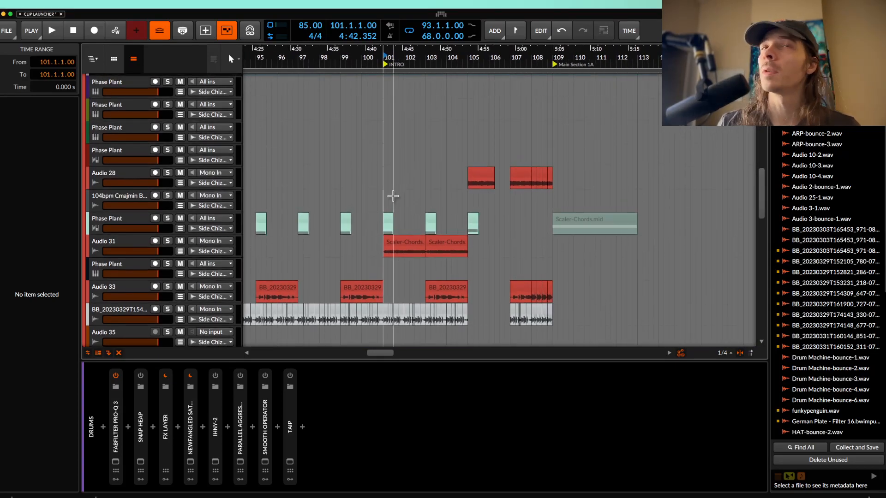
click(467, 194)
key(space)
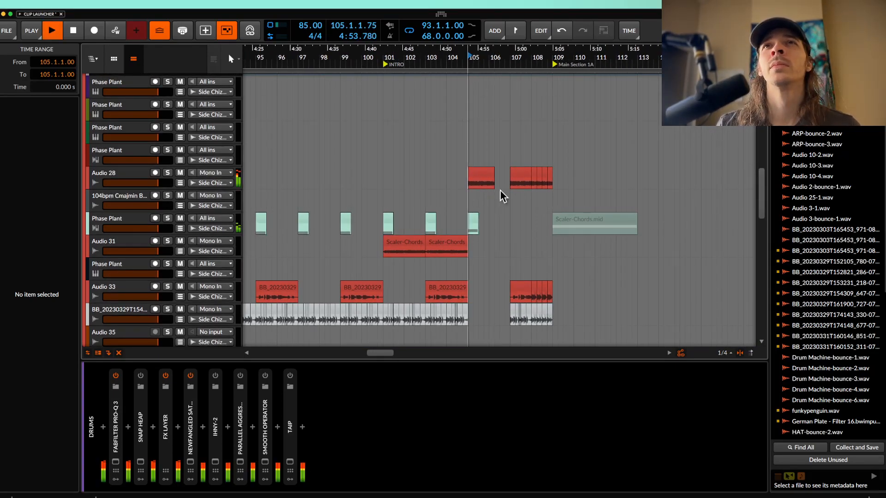
Examine the synth, audio and drum tracks around Main Section 1A during playback, and stop playback in bar 116
scroll(500, 190, down, 1)
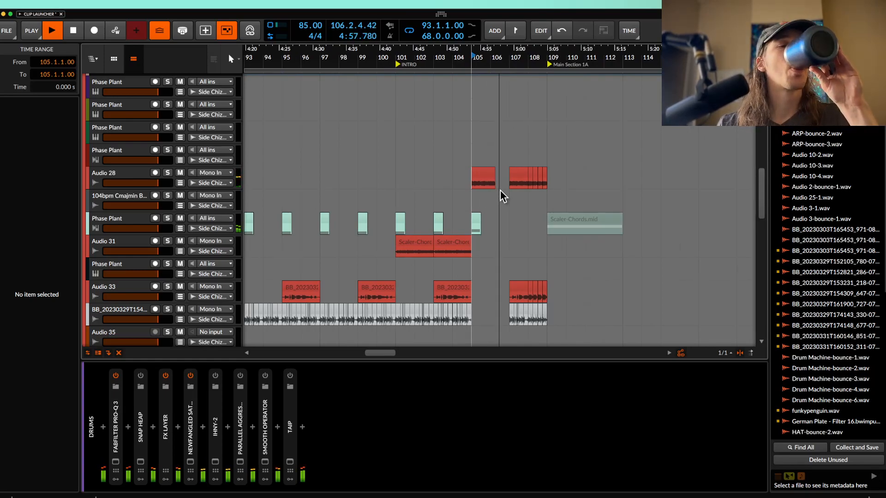
scroll(500, 190, down, 2)
scroll(500, 191, down, 1)
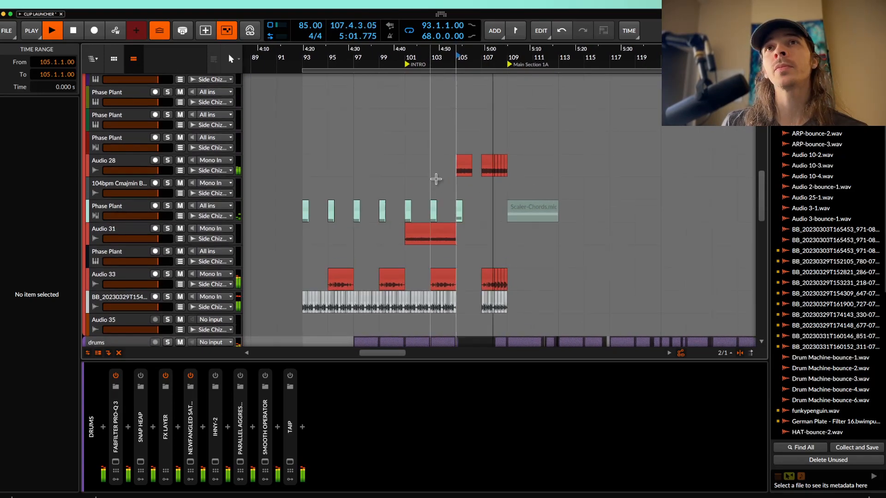
scroll(435, 183, down, 2)
scroll(435, 186, down, 4)
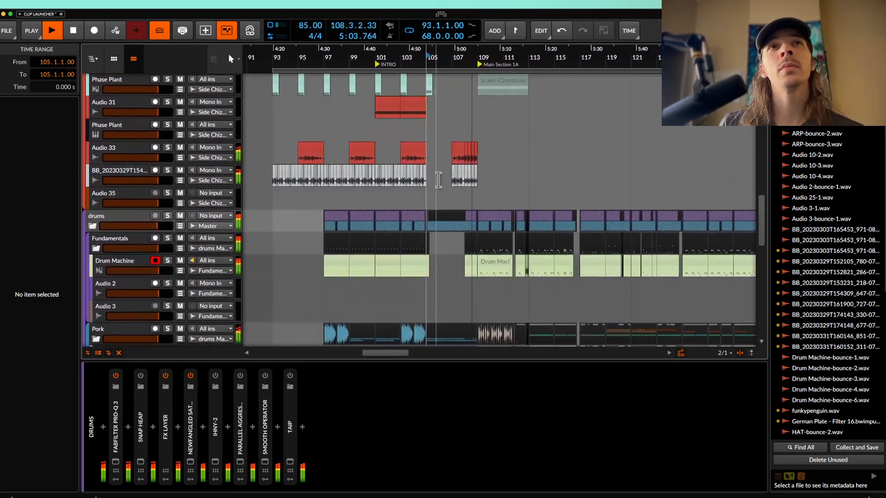
scroll(435, 178, up, 5)
scroll(435, 177, down, 2)
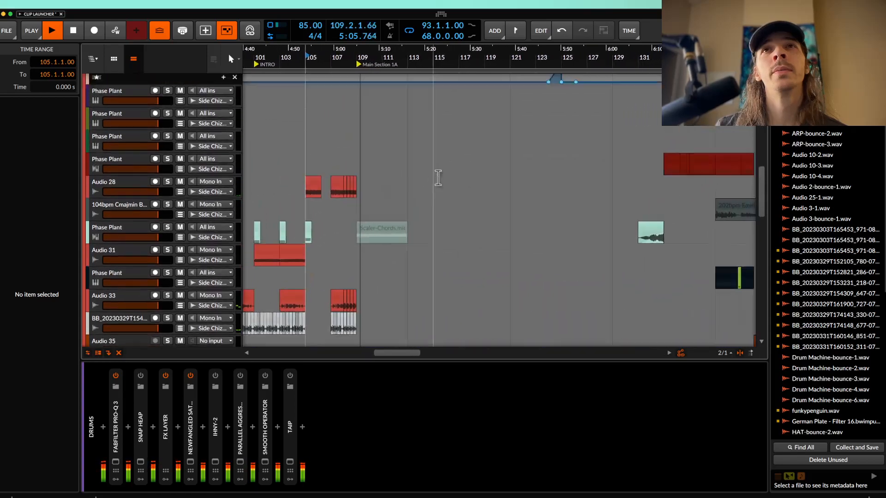
scroll(435, 177, up, 4)
scroll(436, 176, up, 5)
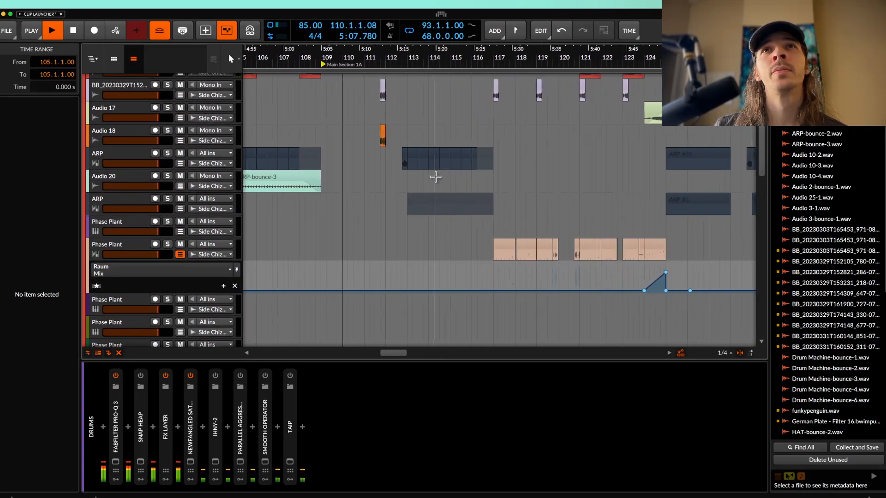
scroll(435, 177, up, 6)
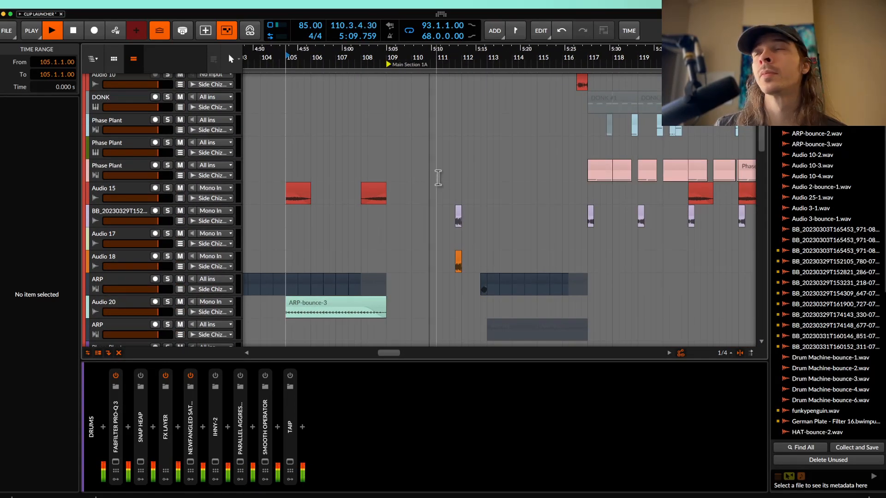
scroll(443, 178, up, 3)
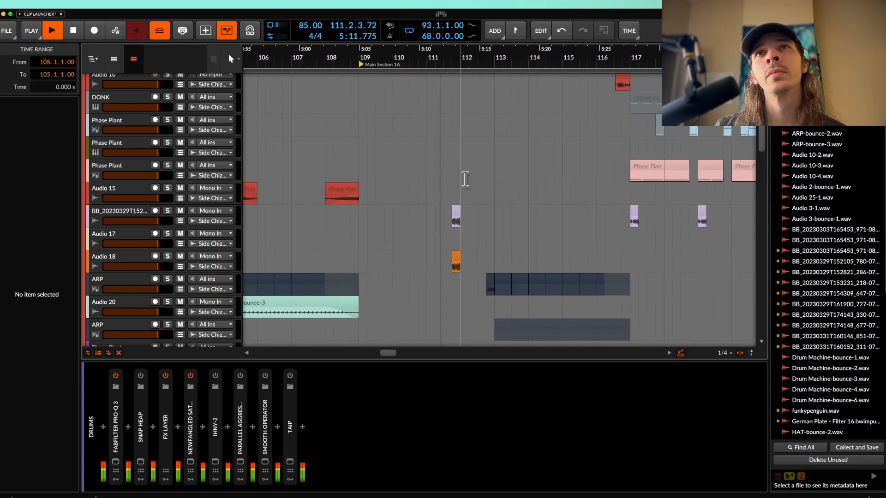
scroll(437, 205, up, 1)
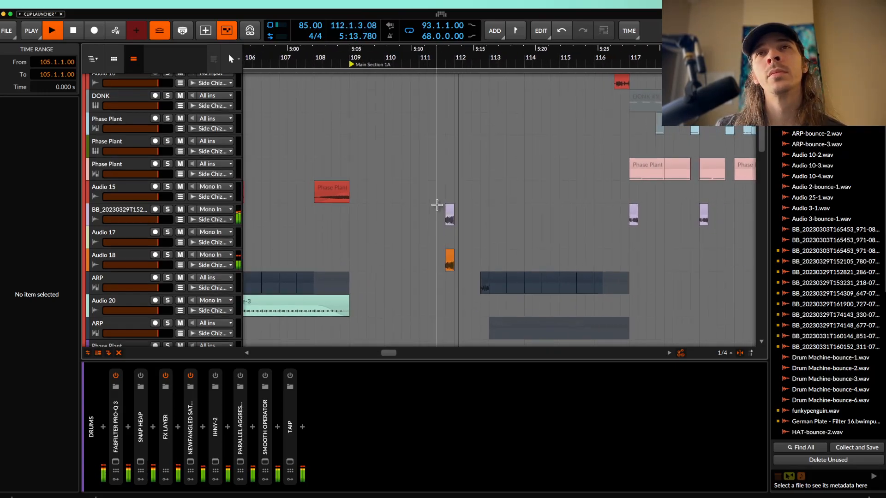
scroll(437, 205, right, 1)
scroll(437, 203, down, 2)
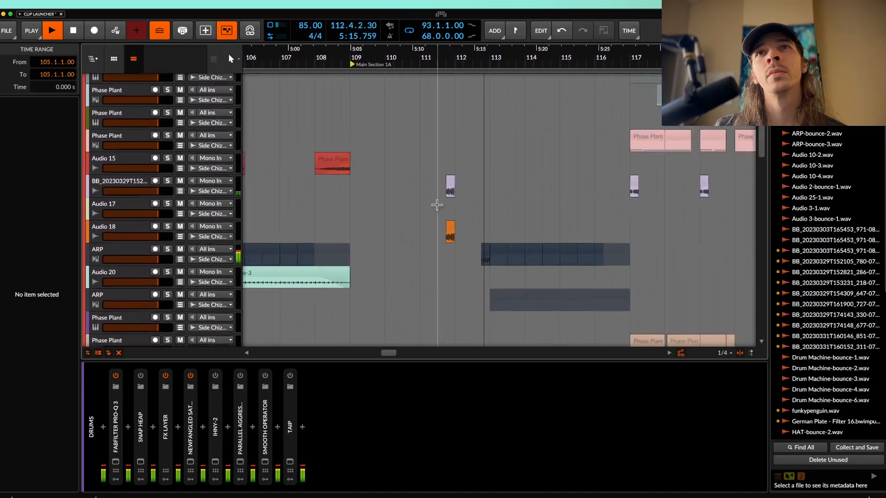
scroll(437, 204, down, 1)
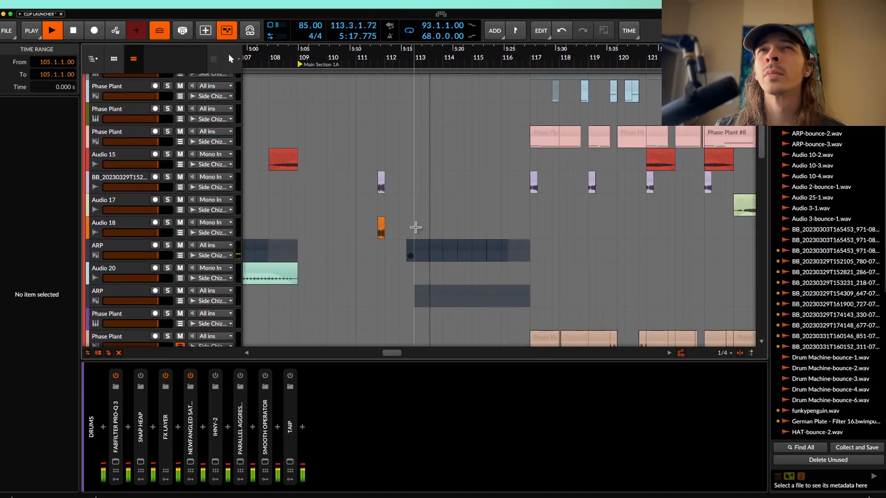
scroll(416, 227, down, 7)
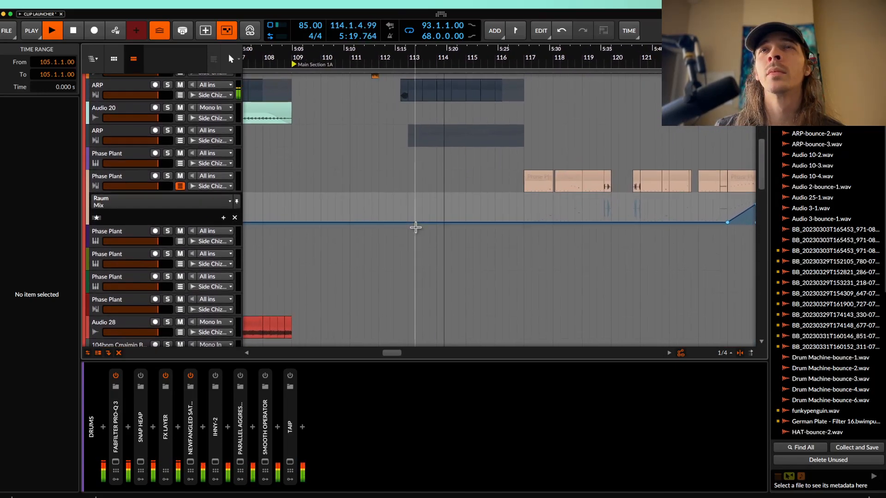
scroll(416, 231, down, 8)
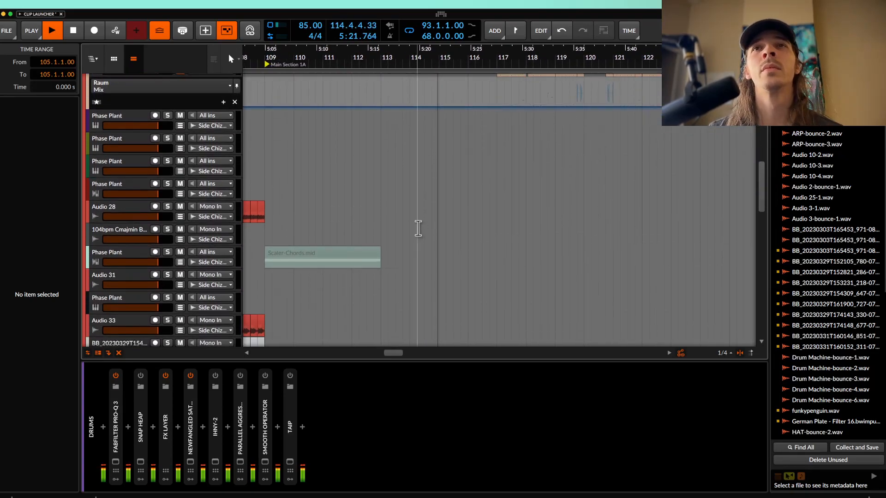
scroll(418, 228, down, 7)
scroll(418, 228, up, 2)
scroll(418, 228, right, 2)
scroll(419, 226, up, 2)
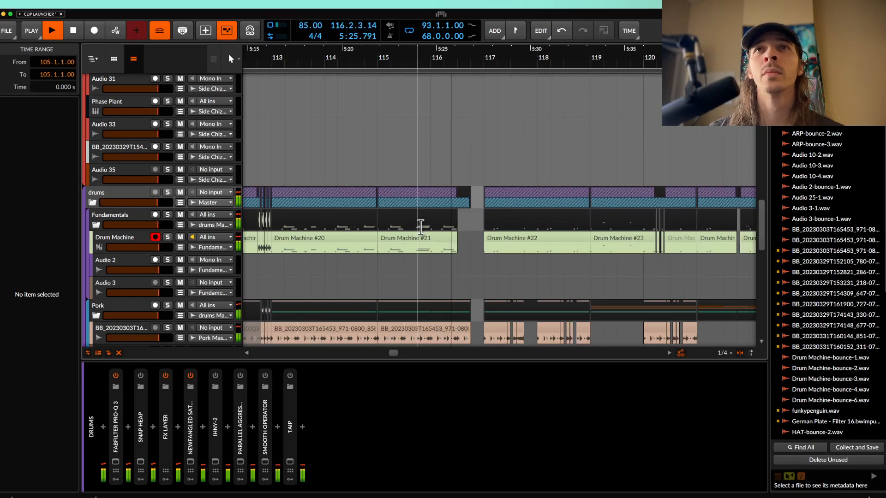
key(space)
Expand the FX Layer and Newfangled Saturate devices on the drums group and switch both off
scroll(327, 257, down, 1)
scroll(326, 257, left, 2)
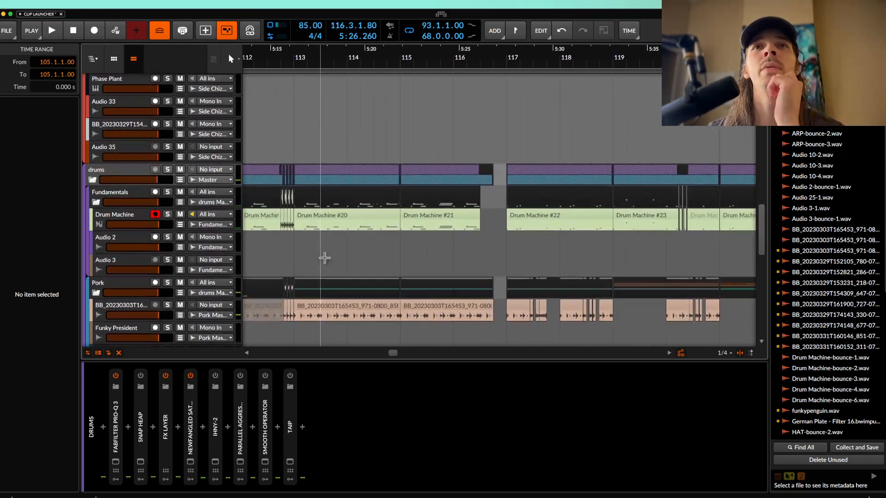
scroll(327, 259, up, 1)
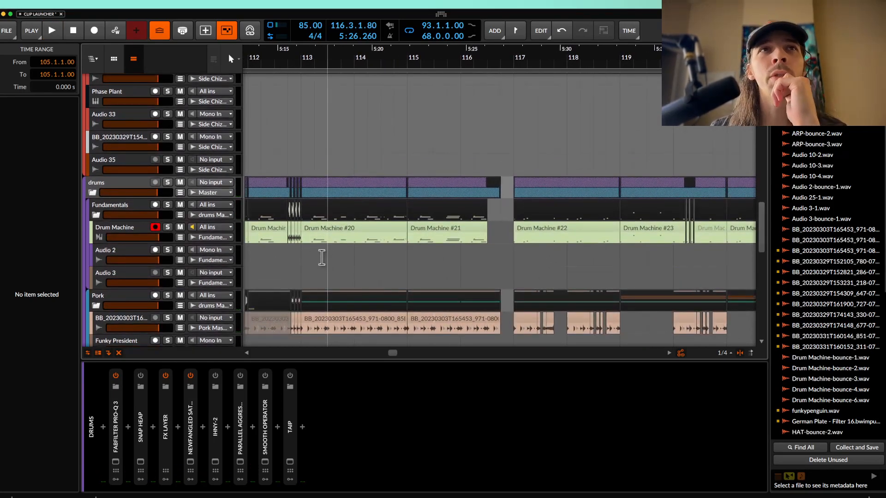
click(142, 184)
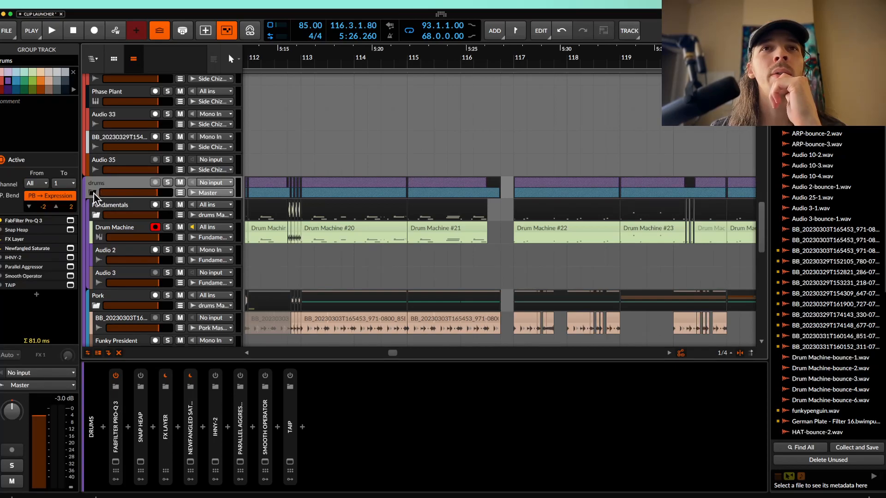
click(190, 375)
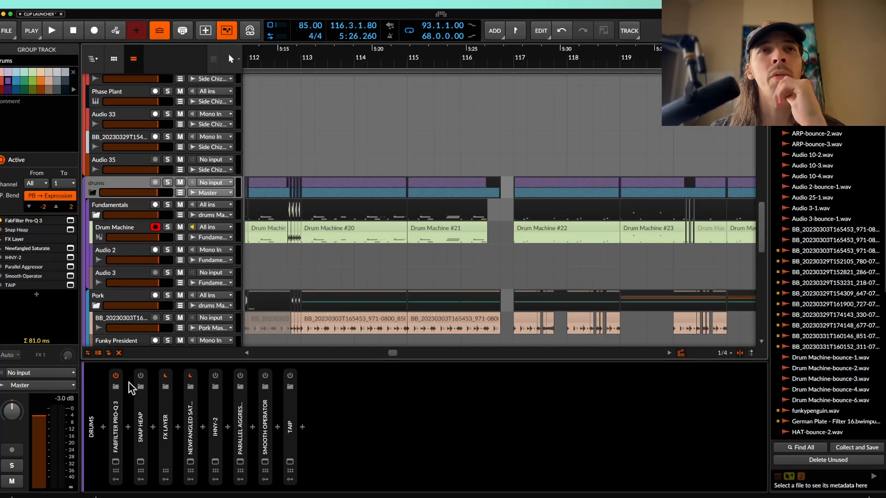
click(165, 418)
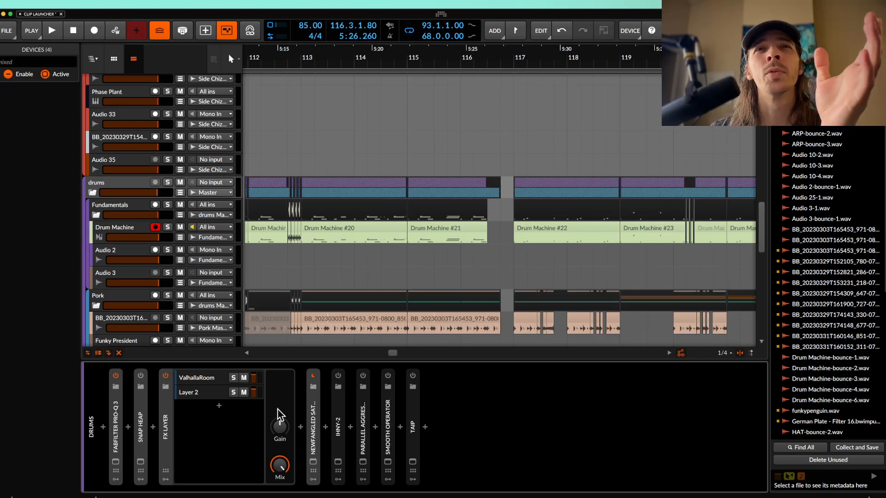
double_click(313, 406)
click(313, 376)
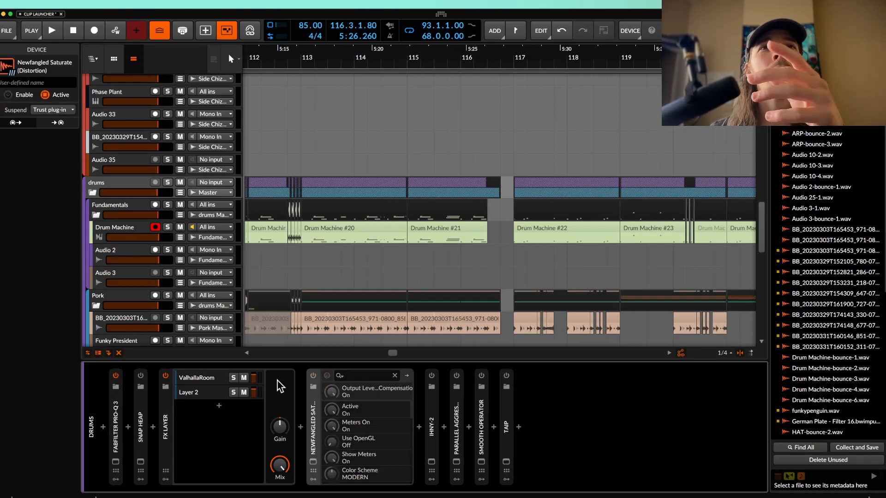
click(166, 376)
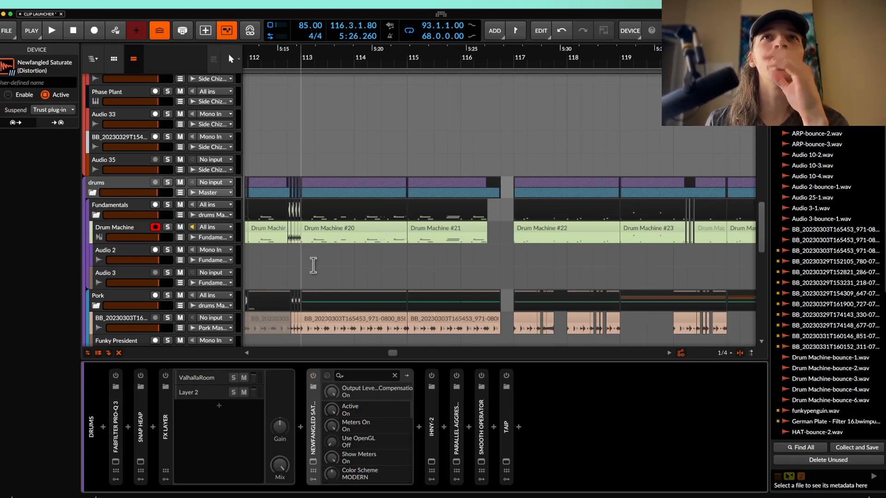
Play the Drum Machine #20 clip from bar 113 to hear the drums without those effects, and stop playback
scroll(326, 238, left, 1)
scroll(326, 238, up, 1)
click(331, 234)
key(space)
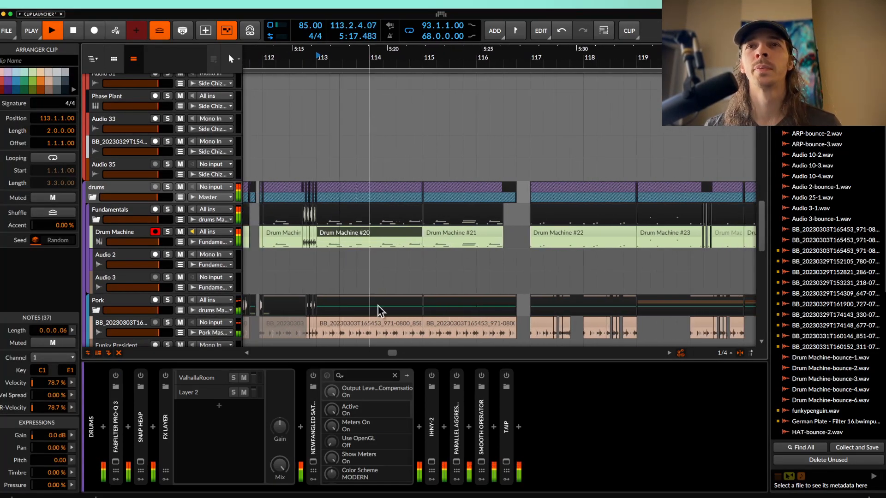
scroll(389, 273, up, 3)
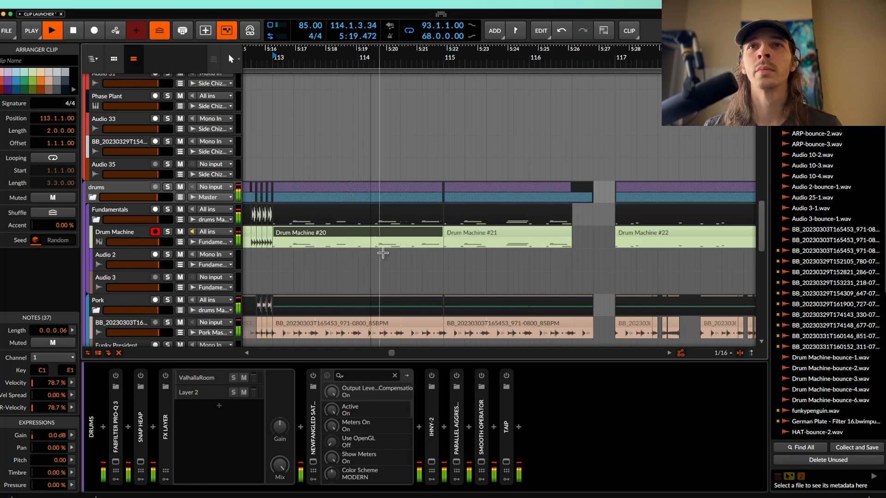
key(space)
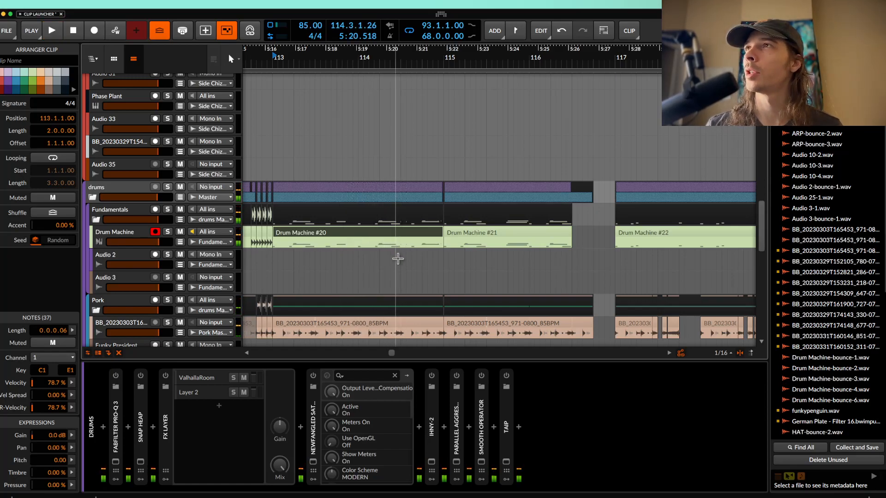
Switch on the IHNY-2 parallel compressor in the drums chain and open its plug-in window
click(431, 376)
click(433, 424)
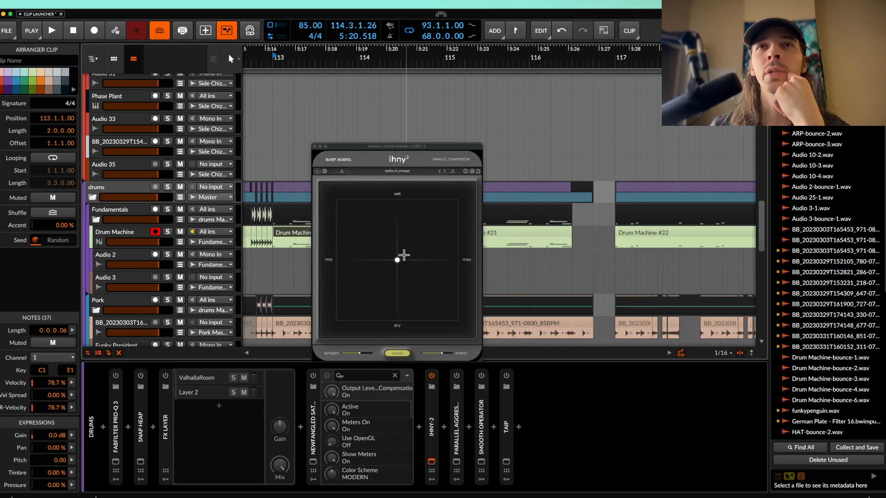
Nudge IHNY-2's control point slightly towards max and dry, and reveal its tweak controls
mouse_move(397, 261)
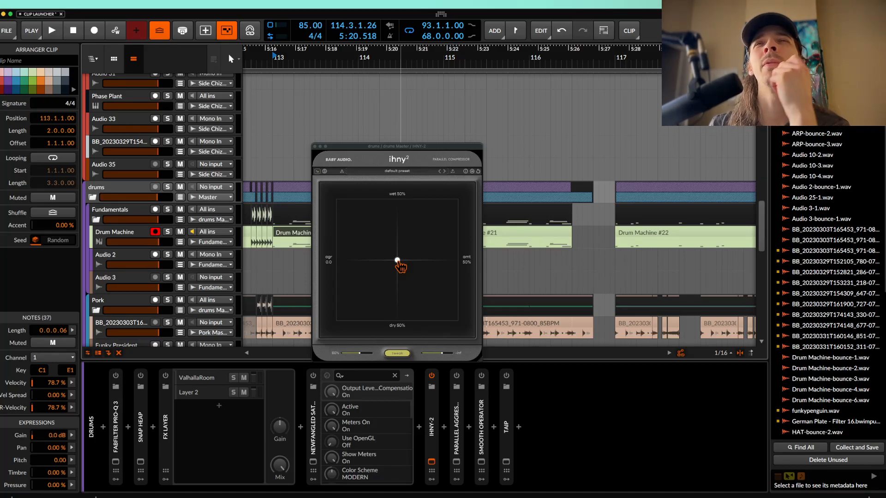
mouse_move(397, 261)
mouse_down()
mouse_move(387, 263)
mouse_move(443, 245)
mouse_move(438, 279)
mouse_move(395, 233)
mouse_move(395, 310)
mouse_move(397, 291)
mouse_move(373, 272)
mouse_move(338, 273)
mouse_move(457, 242)
mouse_move(377, 280)
mouse_move(404, 270)
mouse_up()
click(397, 354)
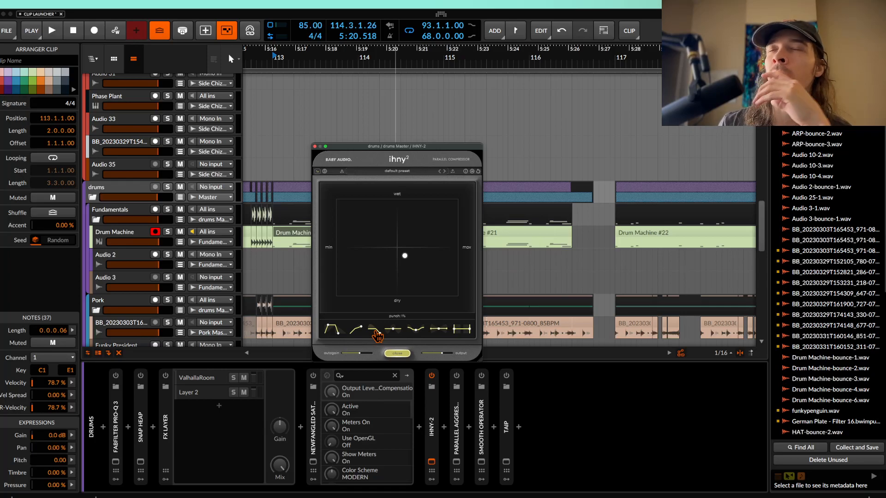
Search the devices for a compressor and insert the Dynamics device at the end of the drums chain, after TAIP
click(518, 426)
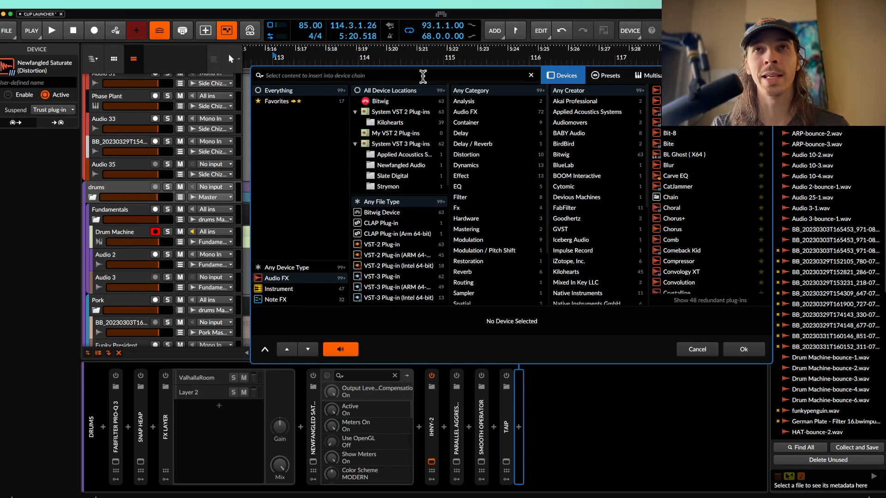
text(COMP)
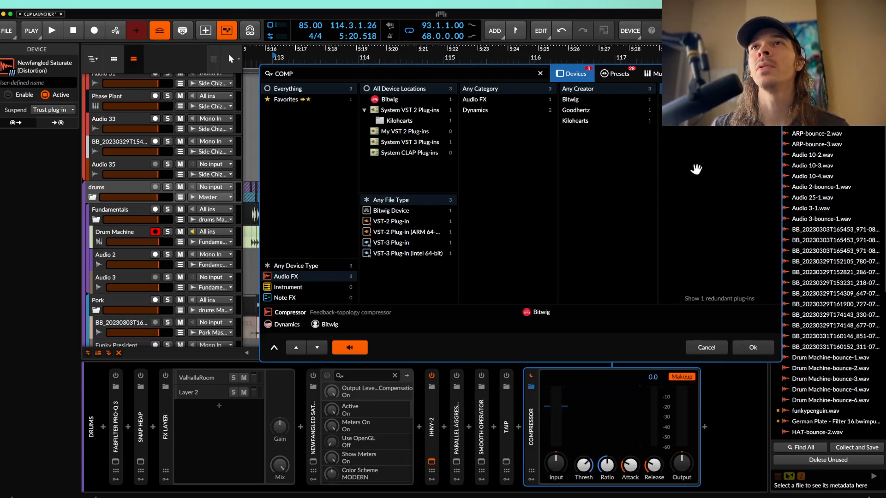
key(Down)
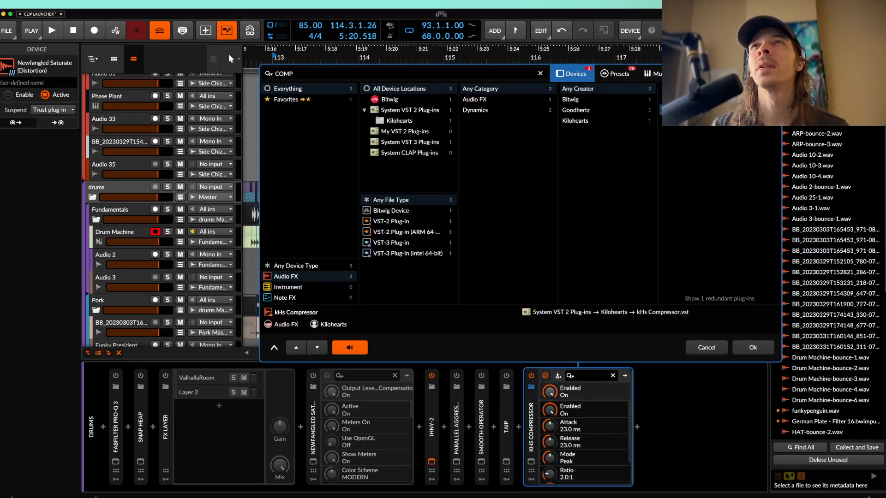
key(ctrl+a)
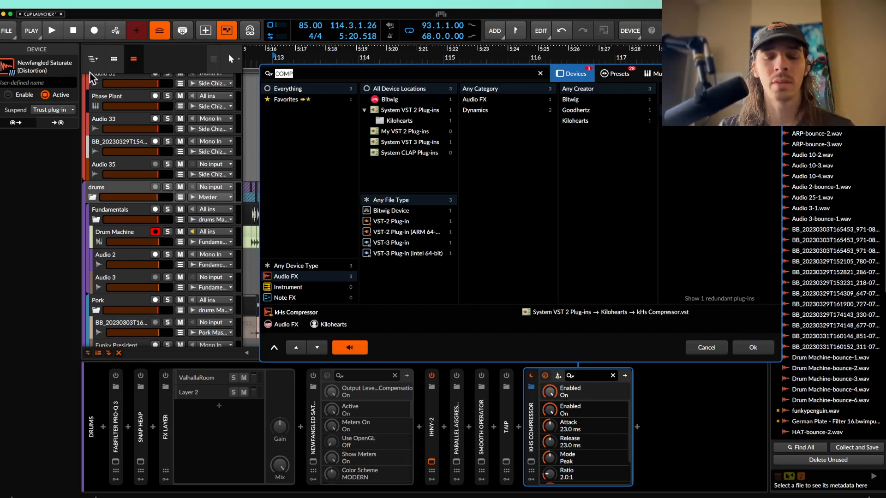
text(DYNAMICS)
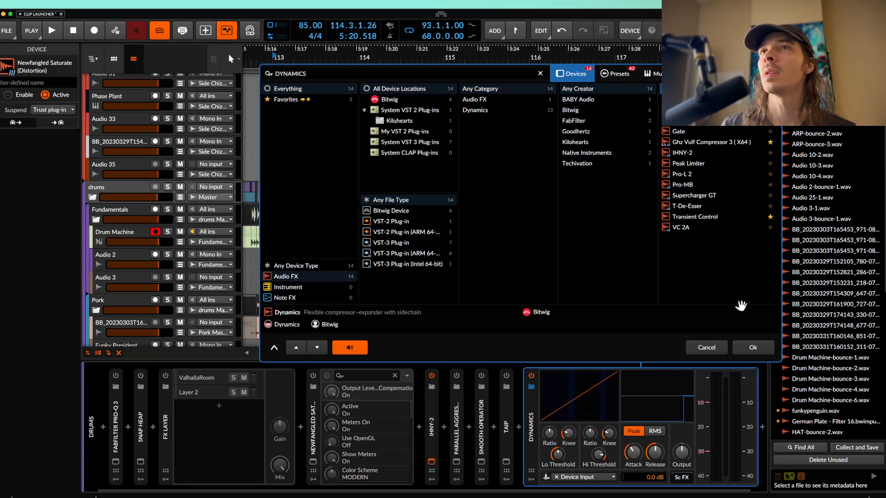
click(751, 347)
Try the Dynamics device's high threshold at about -23.7 dB and adjust its high ratio to reshape the compression curve
drag(600, 411, 542, 418)
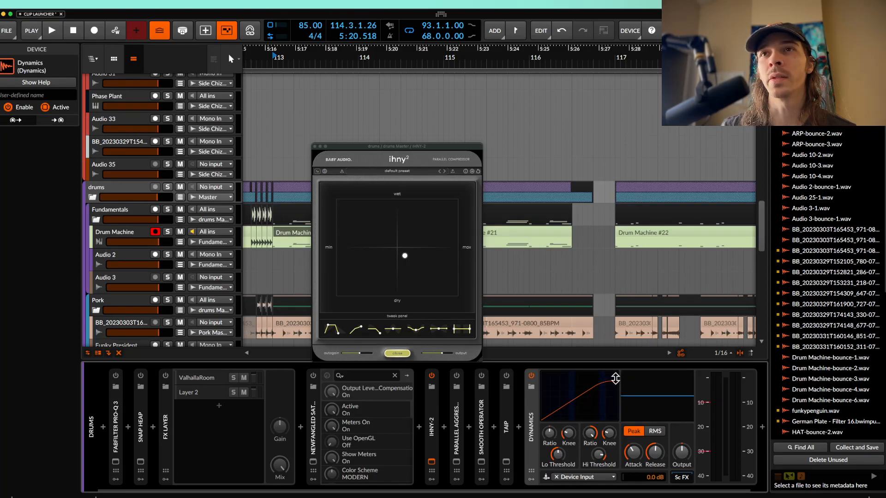
drag(557, 455, 599, 451)
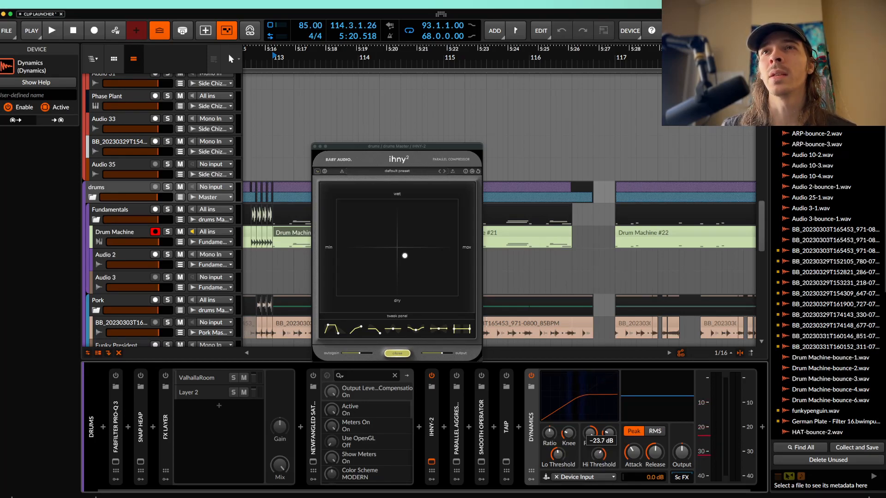
drag(591, 435, 591, 434)
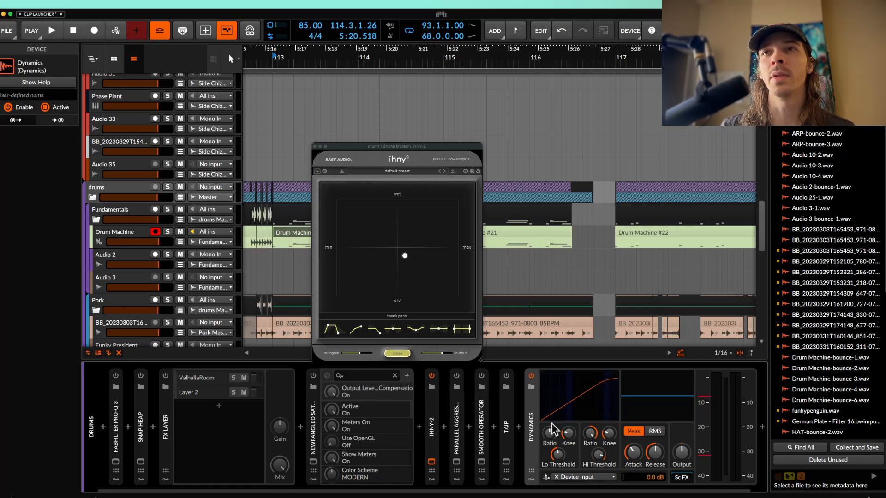
Play the drums through Dynamics with a lower high threshold, and delete the device once playback is stopped
key(space)
drag(600, 459, 600, 480)
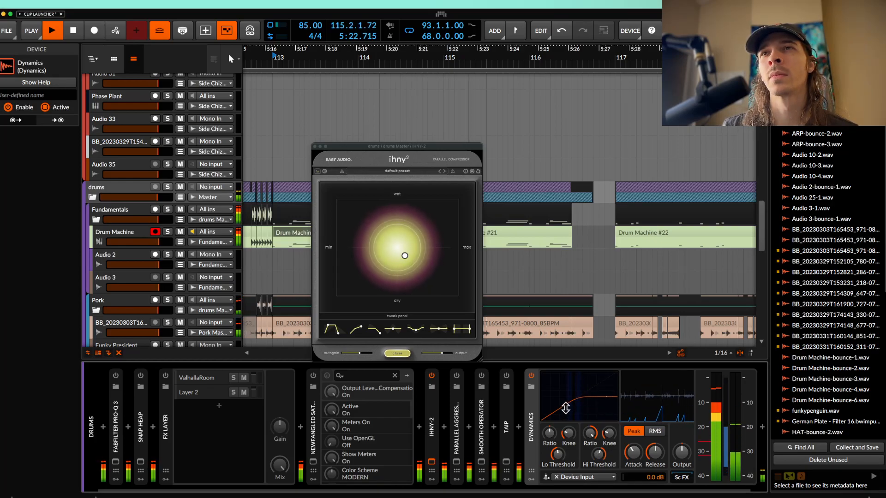
key(space)
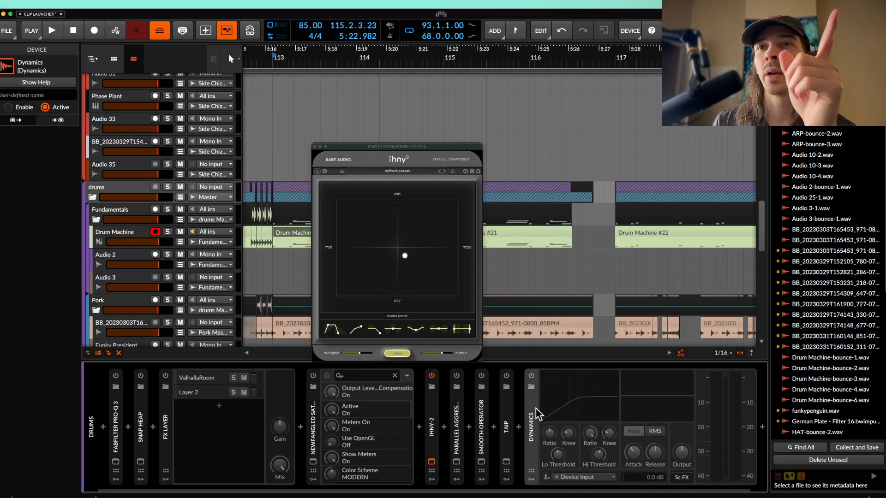
key(Delete)
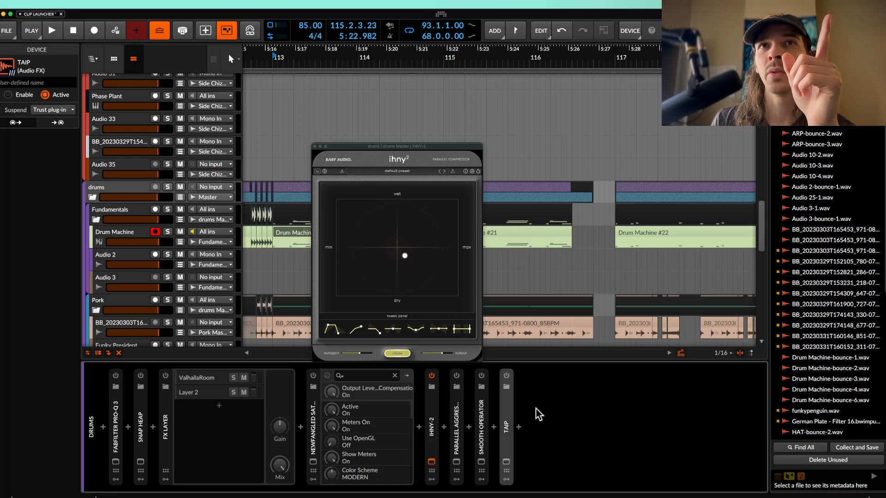
Raise IHNY-2's punch, and try its shape and tilt tweaks, tilting to about -80%, before returning both to flat
click(375, 329)
drag(376, 283, 373, 277)
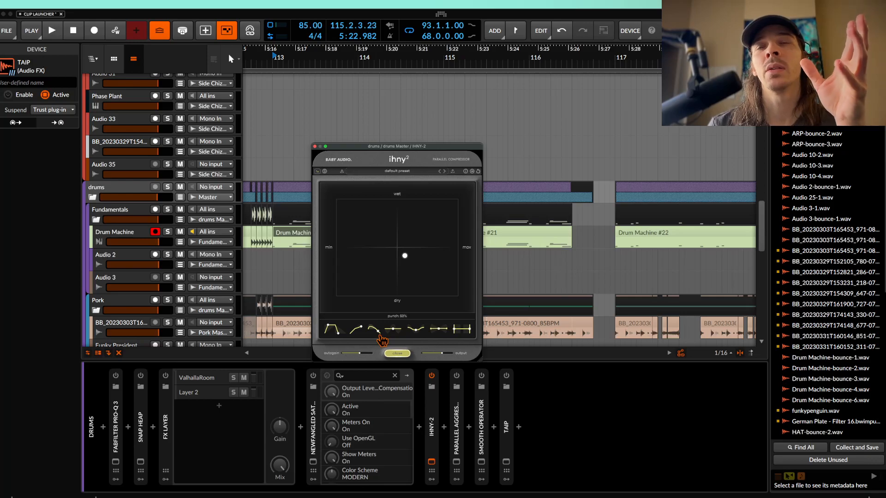
mouse_move(381, 336)
mouse_down()
mouse_move(381, 299)
mouse_move(393, 339)
mouse_move(377, 336)
mouse_up()
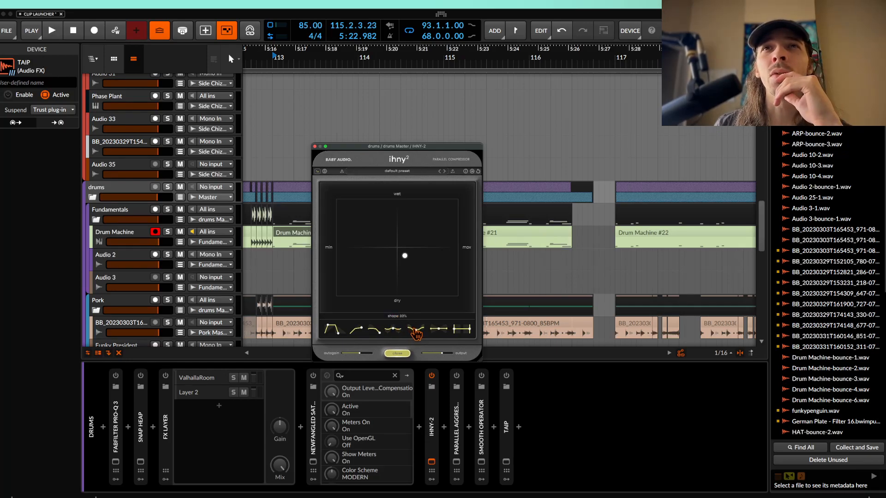
drag(415, 333, 437, 353)
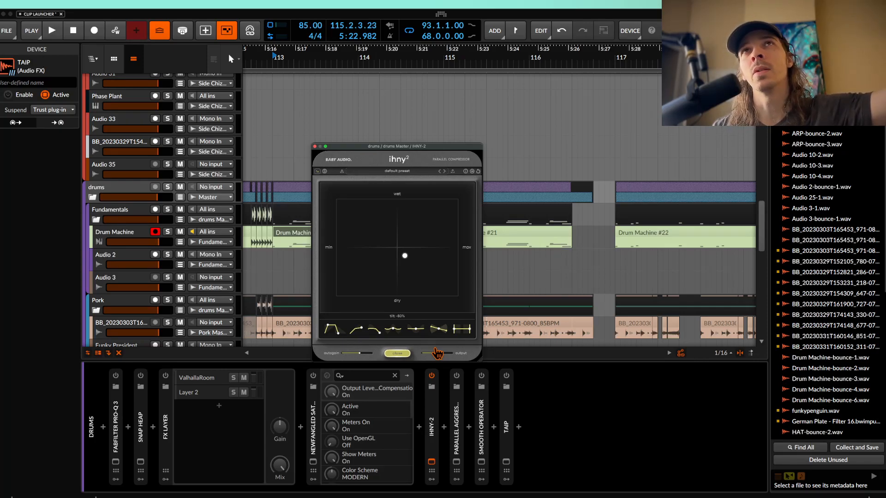
drag(437, 354, 435, 323)
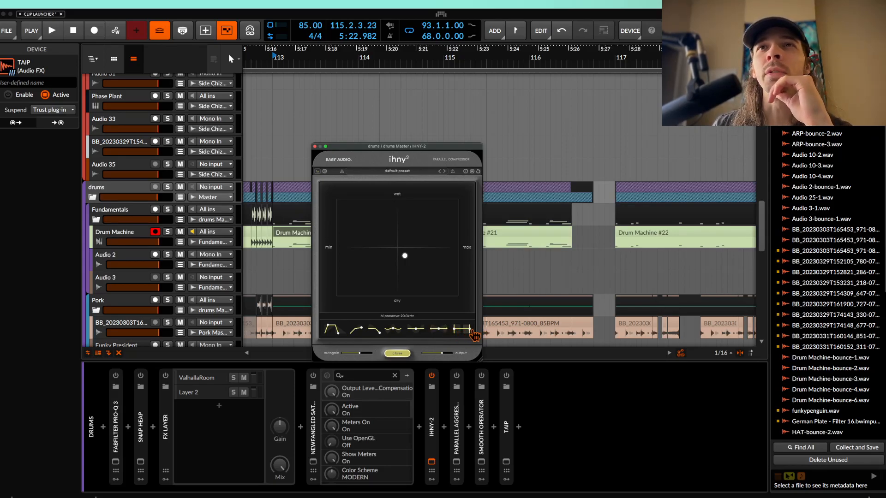
Play the drums, push IHNY-2's control point to the fully wet, maximum corner, and adjust its attack and release envelope
drag(406, 259, 416, 273)
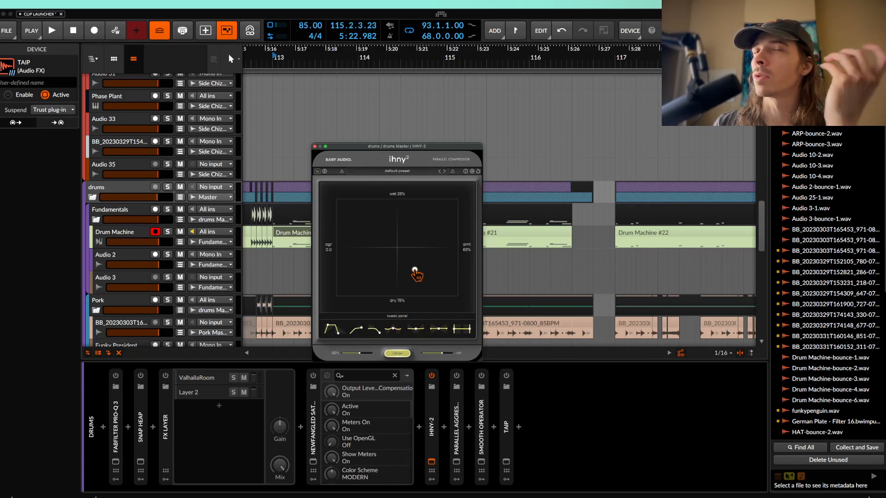
key(space)
drag(413, 272, 455, 202)
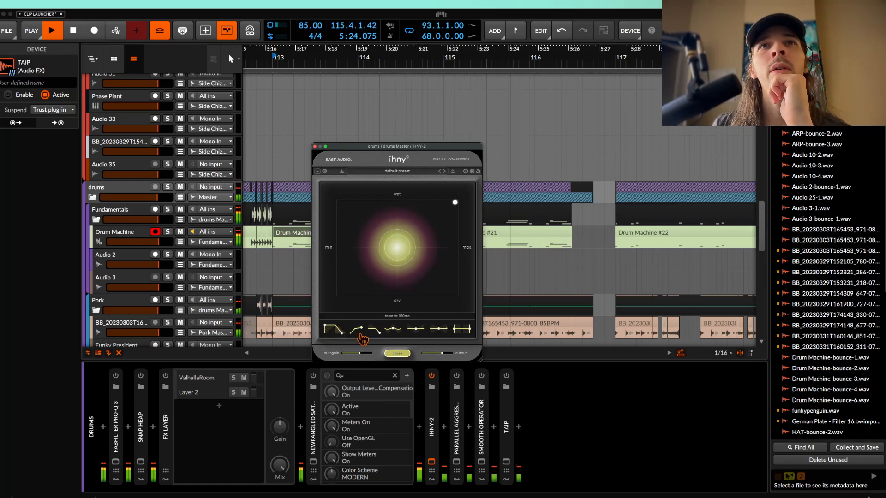
drag(340, 339, 354, 324)
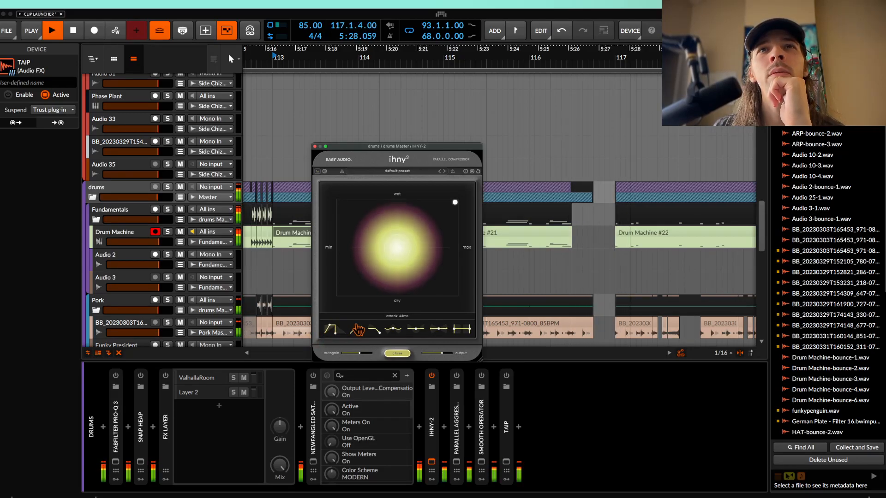
Centre IHNY-2's control point, raise its punch, and move the point back to about 100% wet and 93% amount
drag(455, 202, 398, 249)
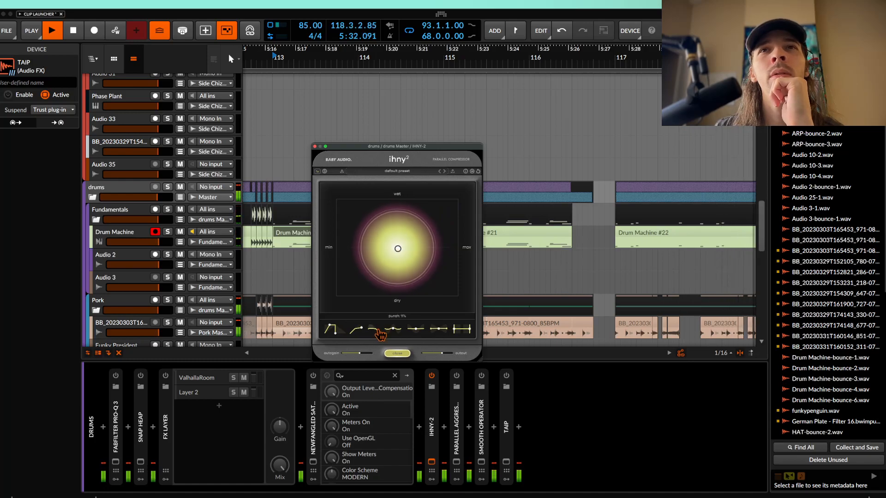
drag(378, 335, 379, 316)
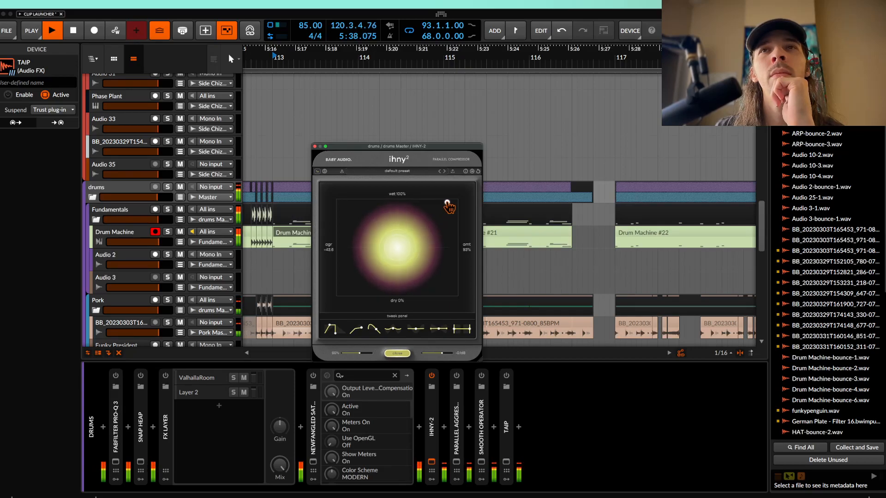
drag(451, 207, 451, 206)
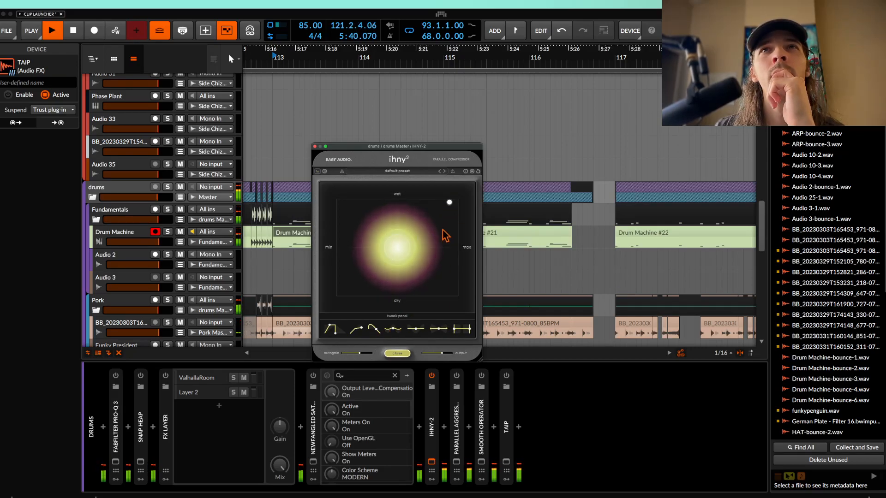
Solo the drums group and move IHNY-2's control point to about 54% wet at 100% amount
click(167, 187)
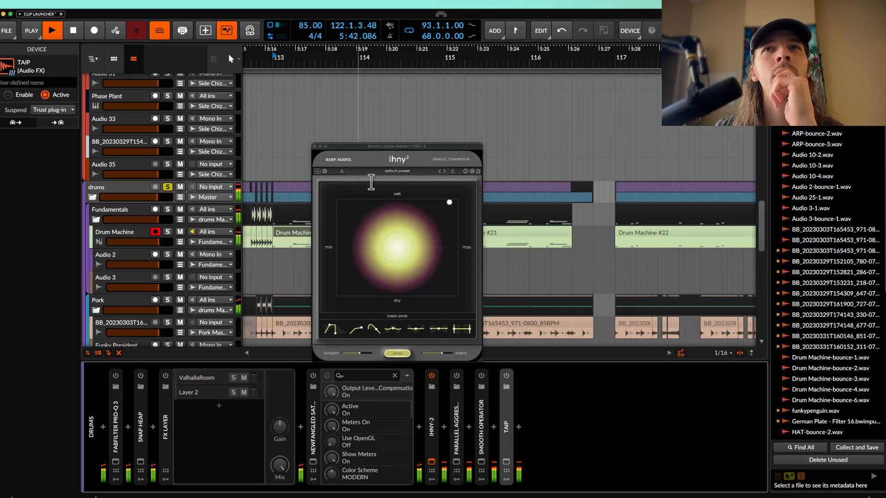
drag(449, 202, 448, 207)
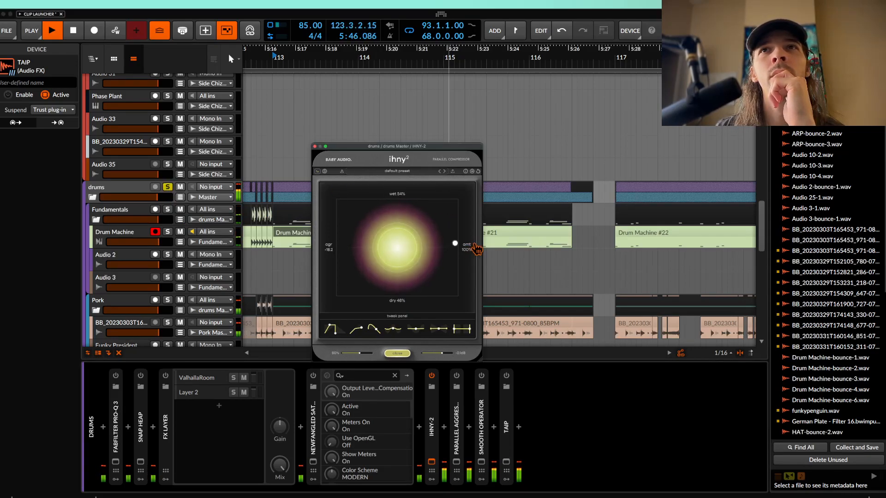
Raise IHNY-2's wave-shaped tweak strongly, increase its shape, and lower its tilt slightly during playback
drag(396, 330, 396, 297)
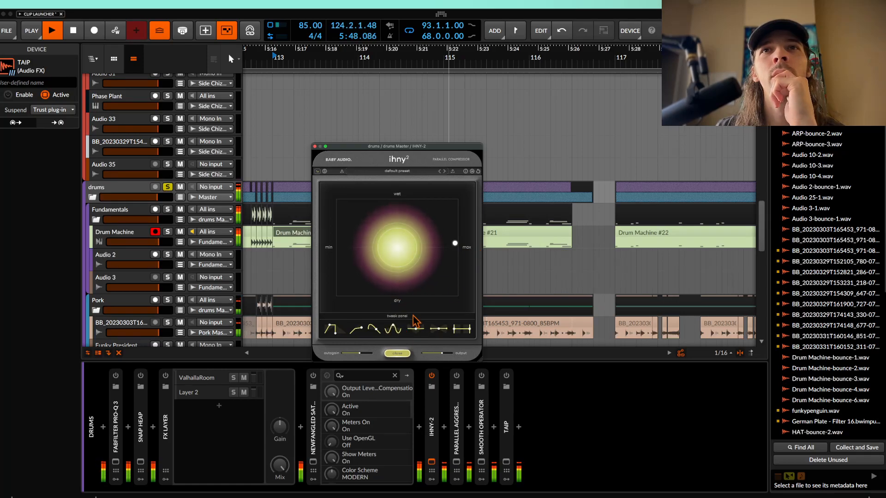
drag(417, 335, 417, 311)
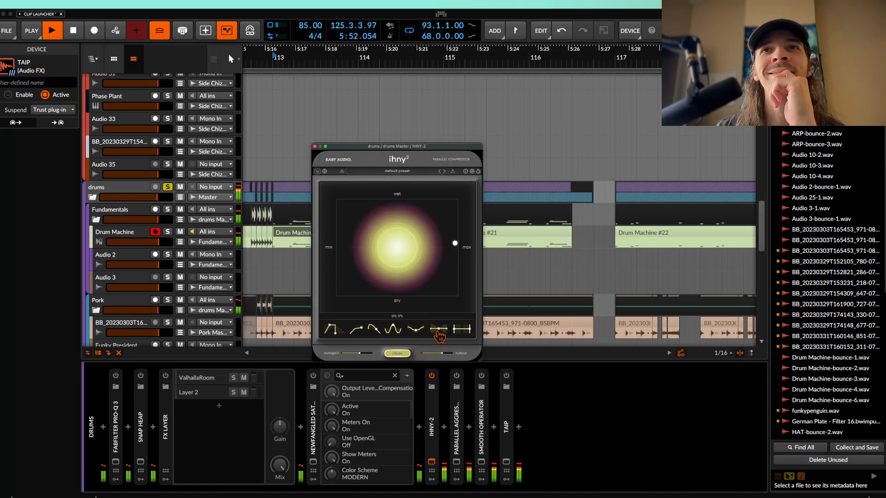
drag(435, 330, 437, 342)
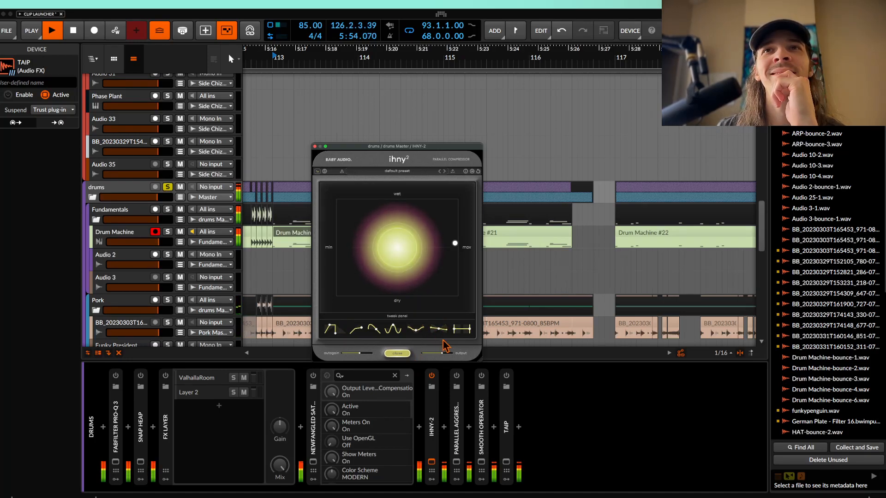
Sweep IHNY-2's control point from about 1% amount at 100% wet towards max, ending mostly wet, and stop playback
mouse_move(459, 247)
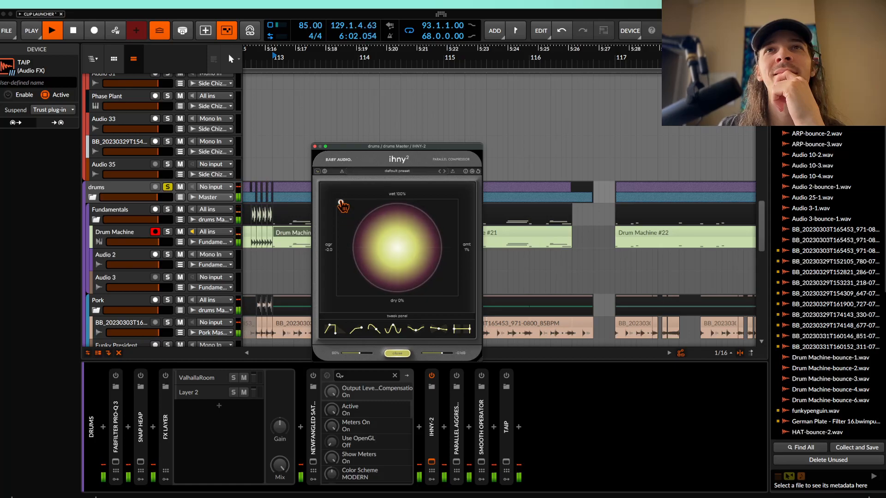
drag(336, 205, 433, 212)
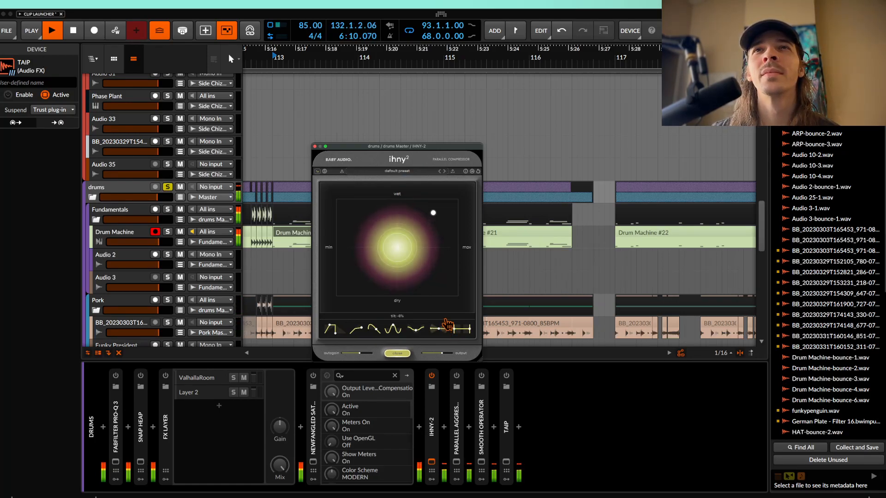
key(space)
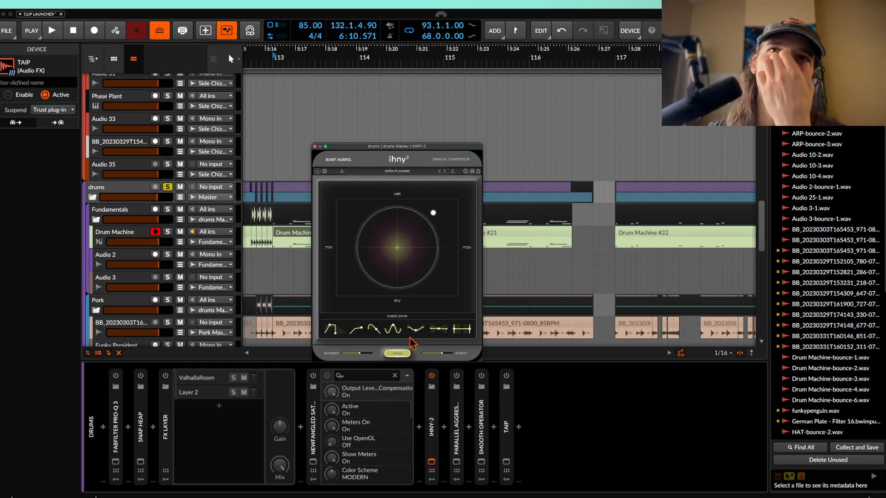
Reduce IHNY-2's wave-shaped tweak, flatten its shape, and bring the control point to mid amount, slightly towards wet
mouse_move(396, 330)
mouse_down()
mouse_move(396, 400)
mouse_move(389, 358)
mouse_up()
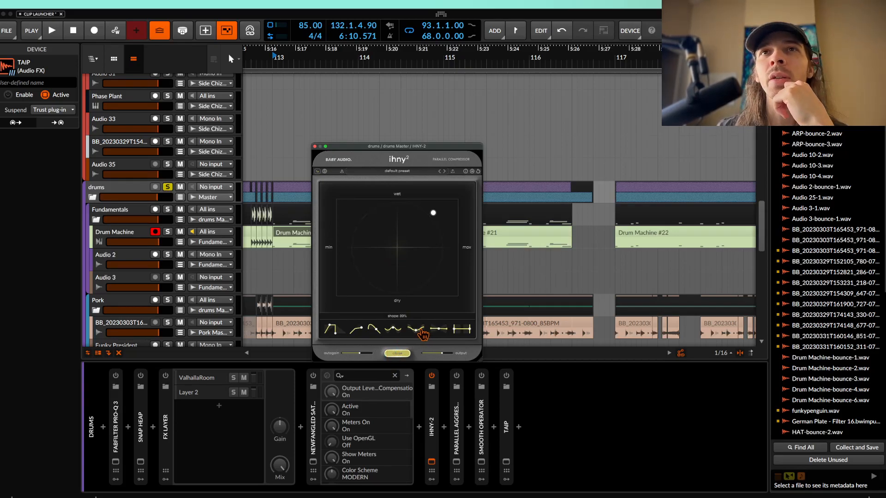
drag(419, 338, 422, 383)
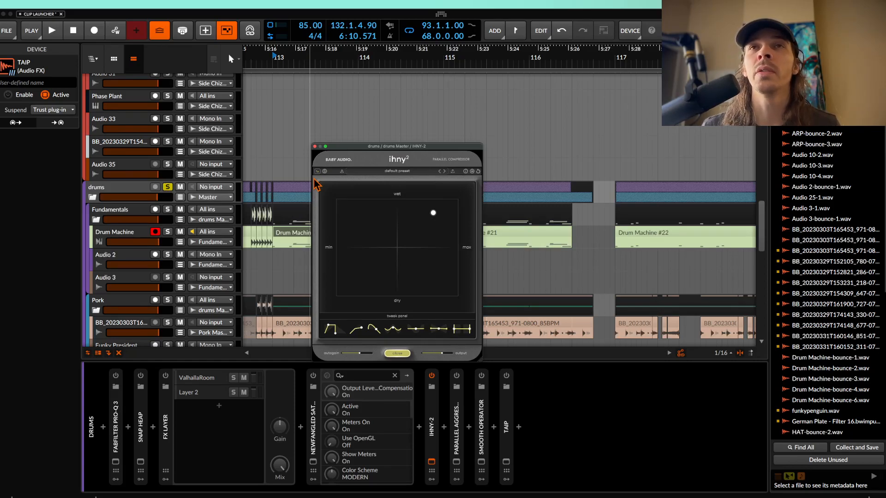
drag(433, 213, 398, 226)
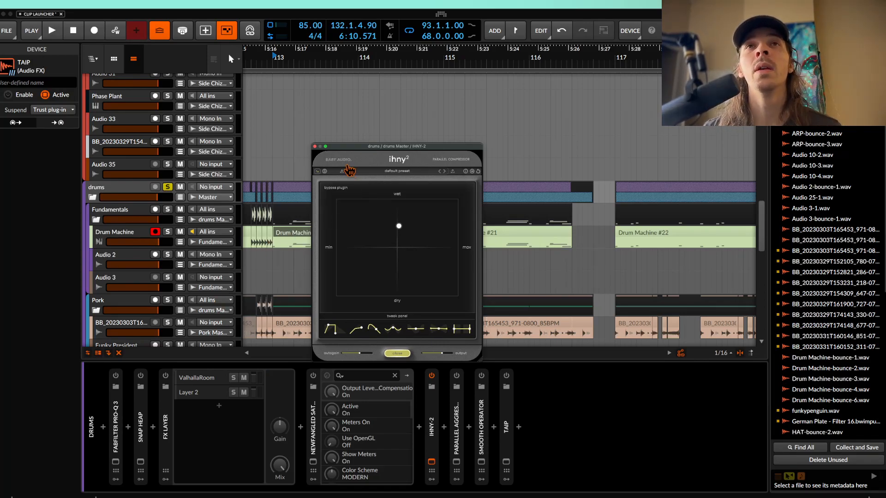
Show the devices inside FX Layer's ValhallaRoom layer, and collapse the FX Layer device
click(215, 379)
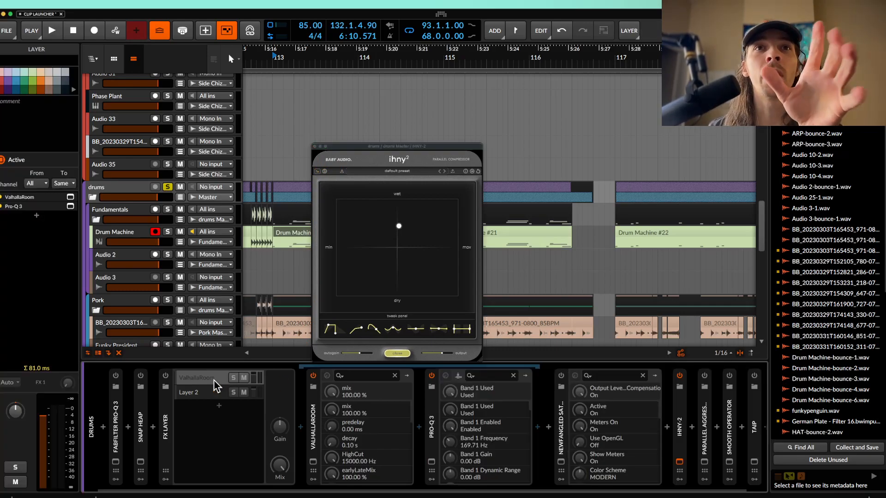
click(174, 408)
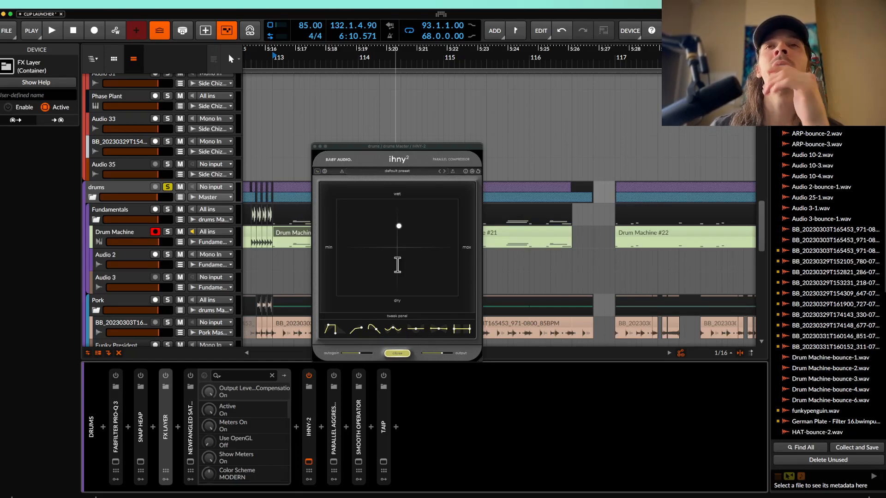
Move IHNY-2's control point close to the centre, at about 47% wet and 54% amount
click(398, 225)
drag(398, 230, 404, 257)
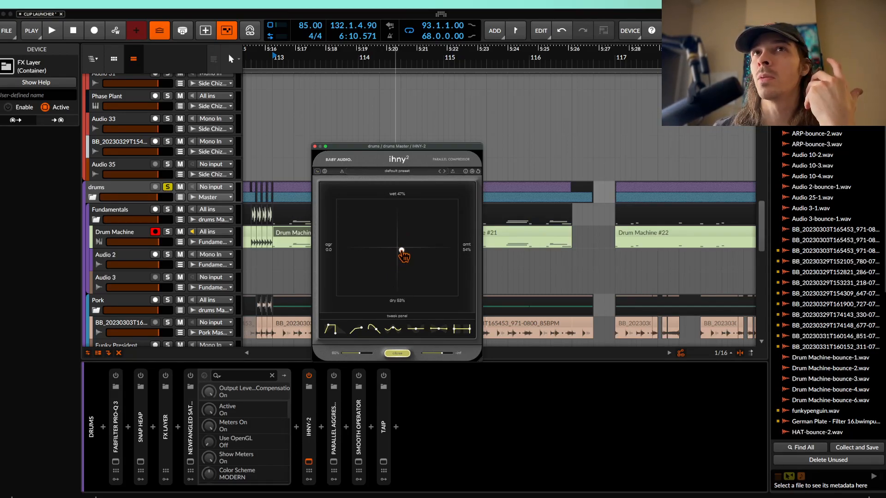
Load the basic drum bus 1 preset from IHNY-2's drums preset category
click(396, 171)
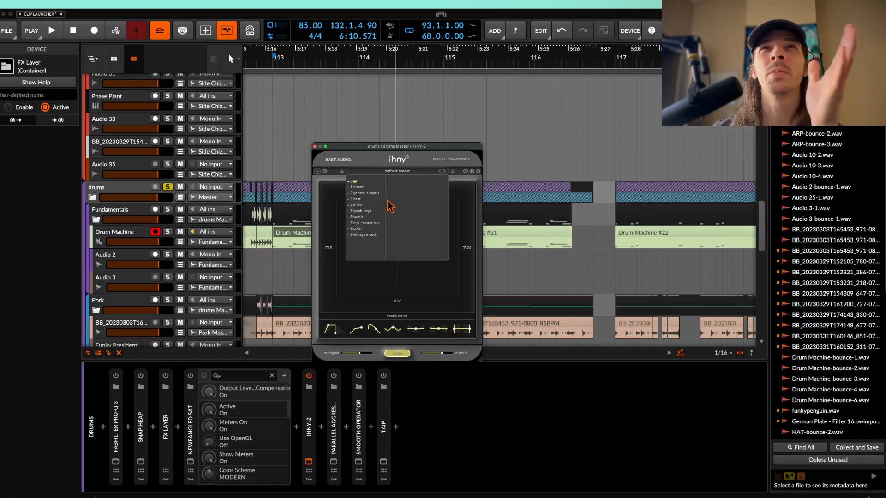
mouse_move(359, 187)
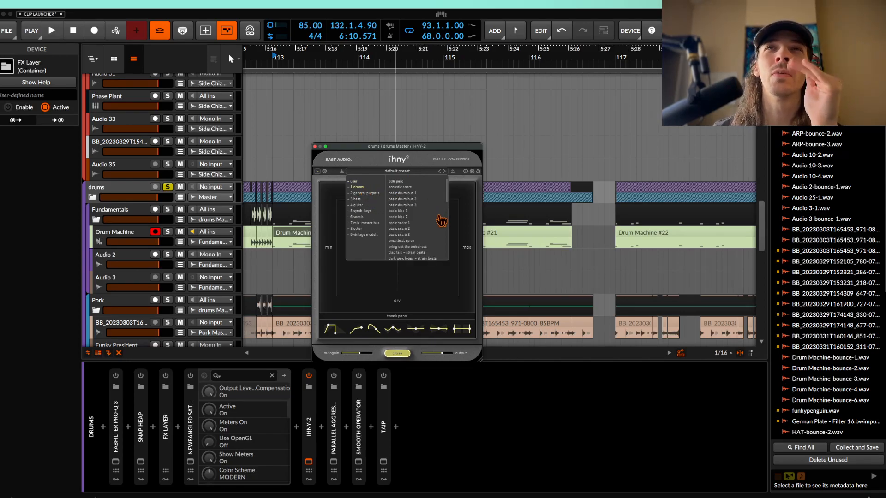
click(401, 193)
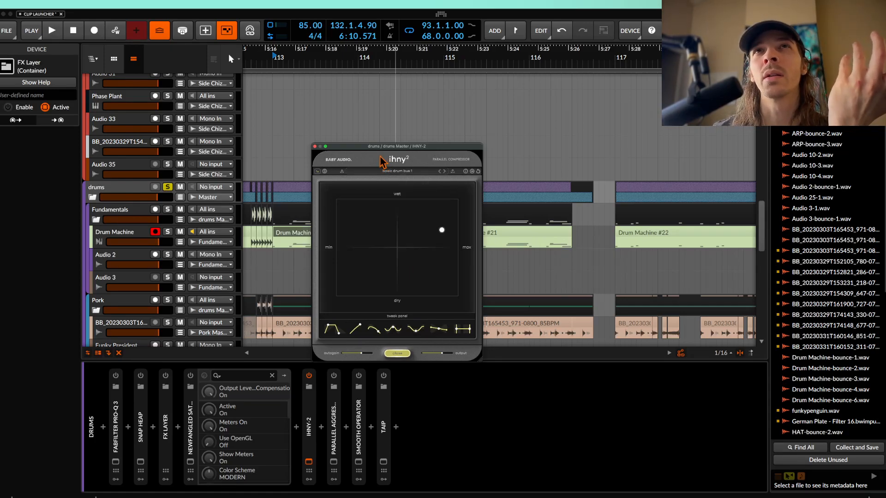
Play the drums and sweep IHNY-2's control point to 100% wet and amount, ending at about 21% wet and 73% amount
key(space)
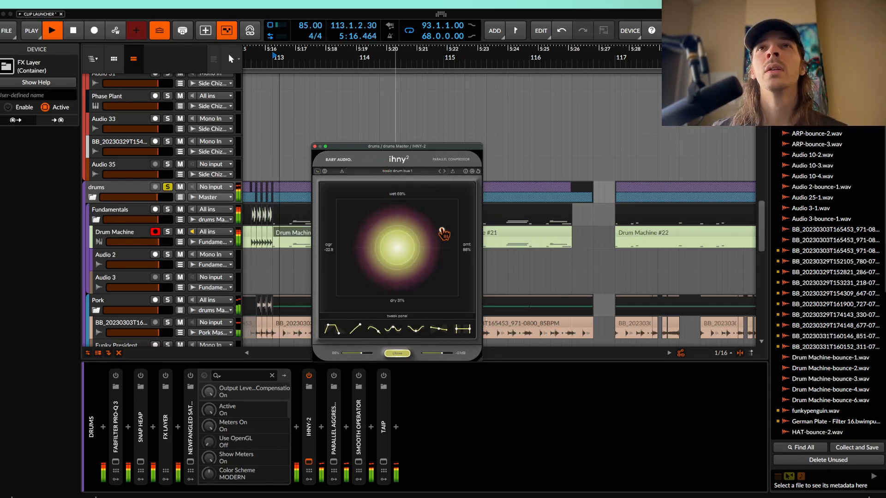
drag(443, 234, 458, 204)
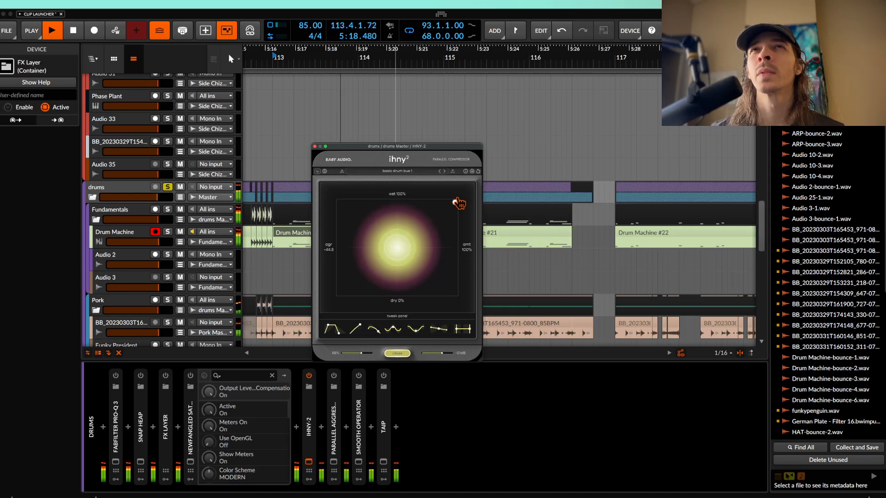
drag(458, 203, 424, 274)
Select the drums group track and move IHNY-2's control point to about 29% wet and 70% amount
key(space)
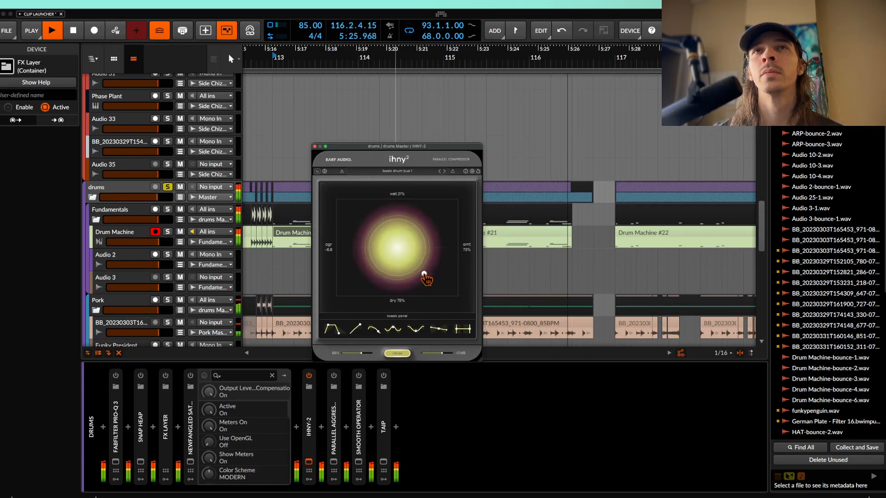
click(139, 191)
mouse_move(424, 274)
mouse_down()
mouse_move(415, 243)
mouse_move(375, 258)
mouse_move(364, 237)
mouse_move(417, 239)
mouse_move(419, 266)
mouse_up()
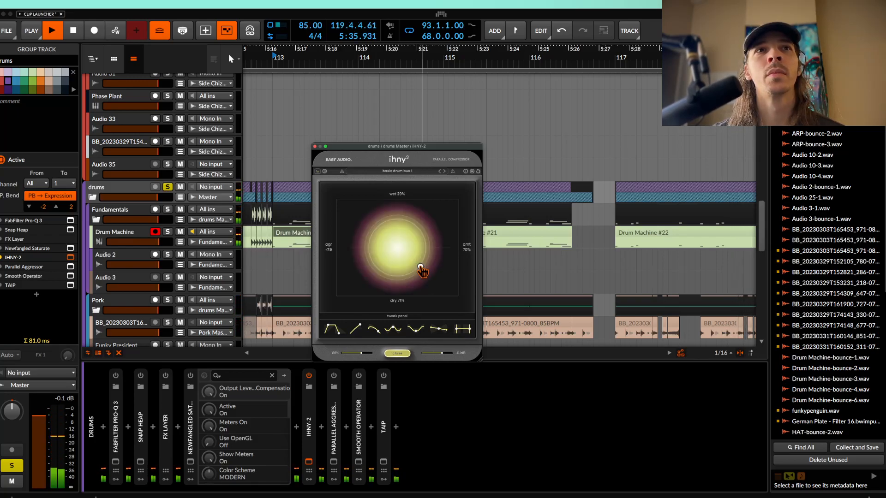
Close IHNY-2's window, switch the device off and on to compare the drums during playback, and stop playback
click(314, 147)
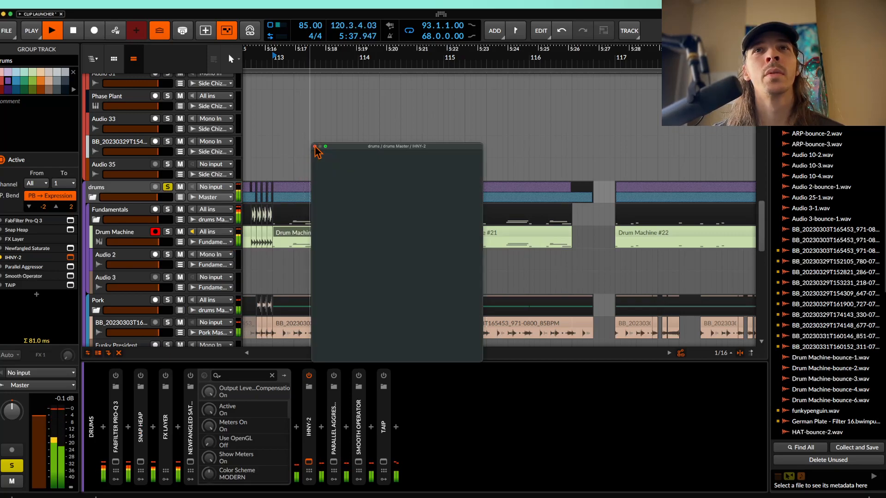
click(308, 376)
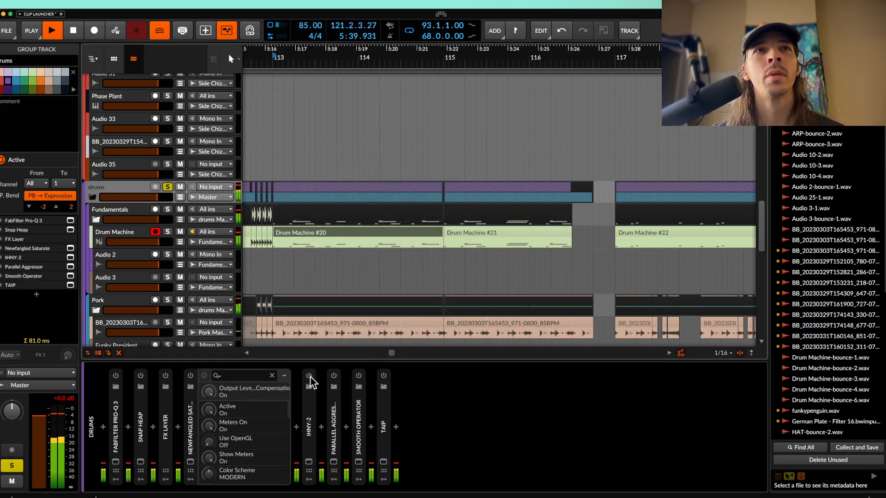
key(space)
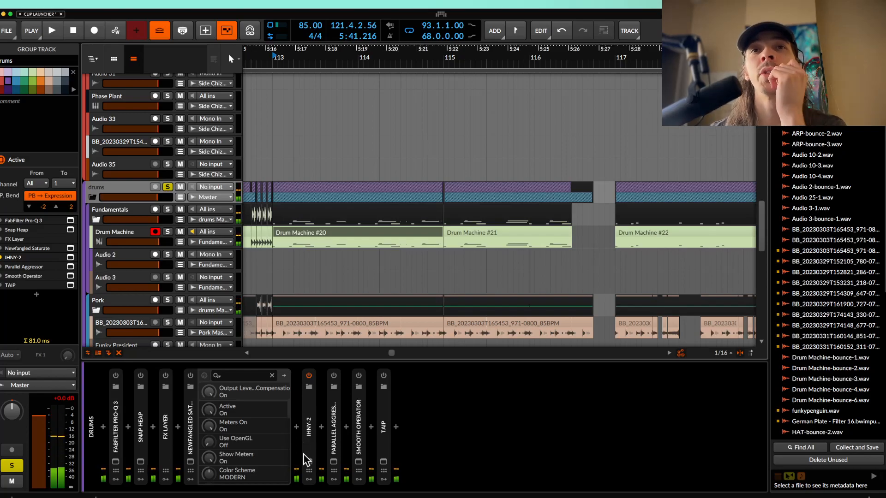
Reopen IHNY-2, move its control point to about 78% wet and 25% amount, audition the drums, and close the window
click(309, 462)
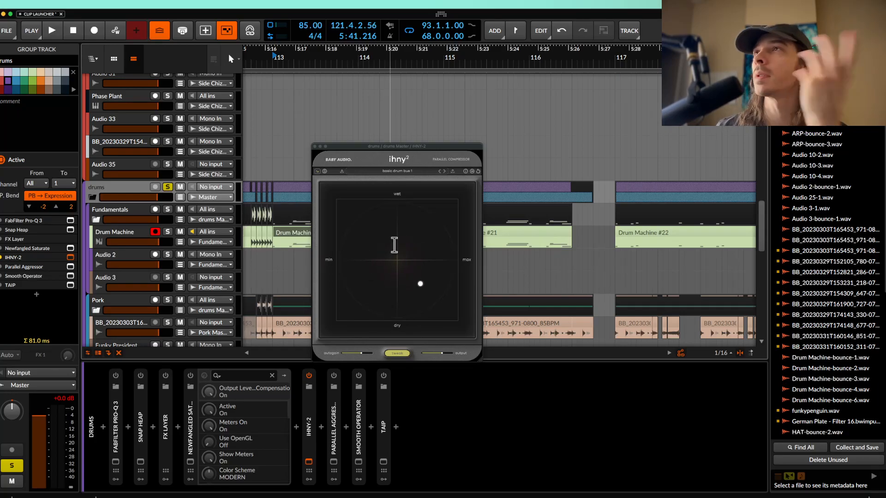
drag(420, 284, 376, 228)
key(space)
key(space)
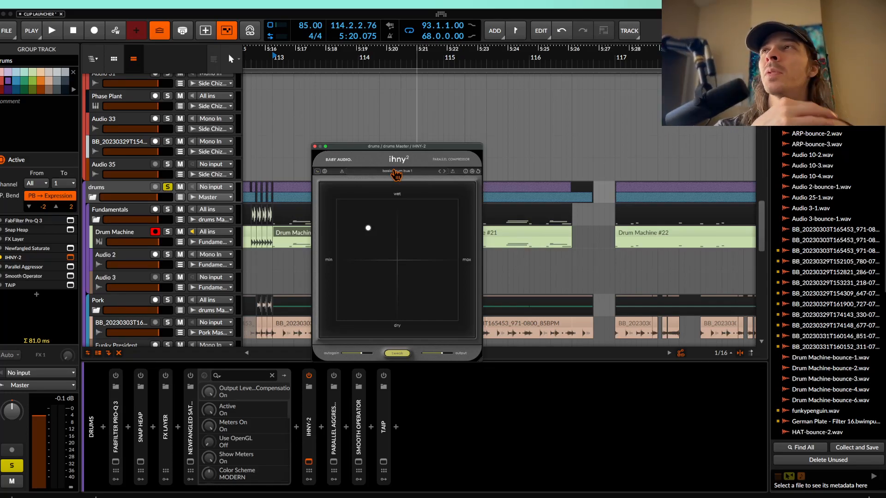
click(315, 147)
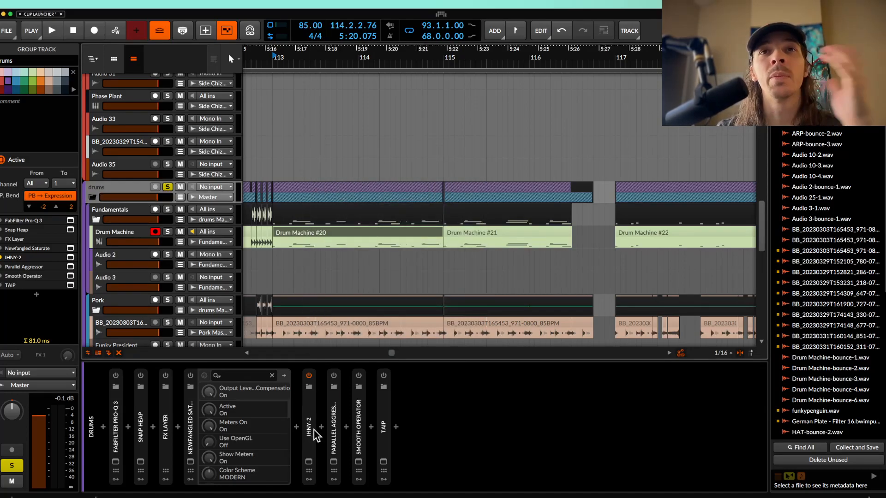
Examine IHNY-2's parameter list and the ratio control in its tweak panel, leaving the device collapsed and its window closed
click(308, 411)
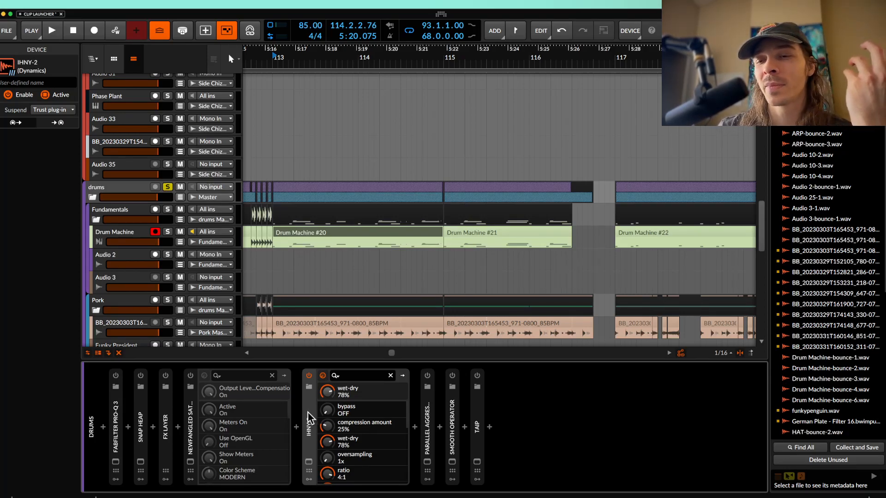
click(308, 409)
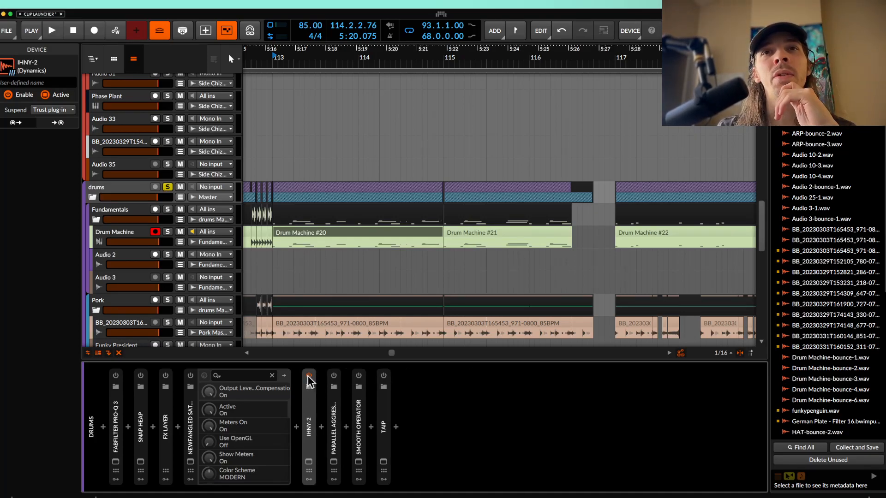
click(308, 426)
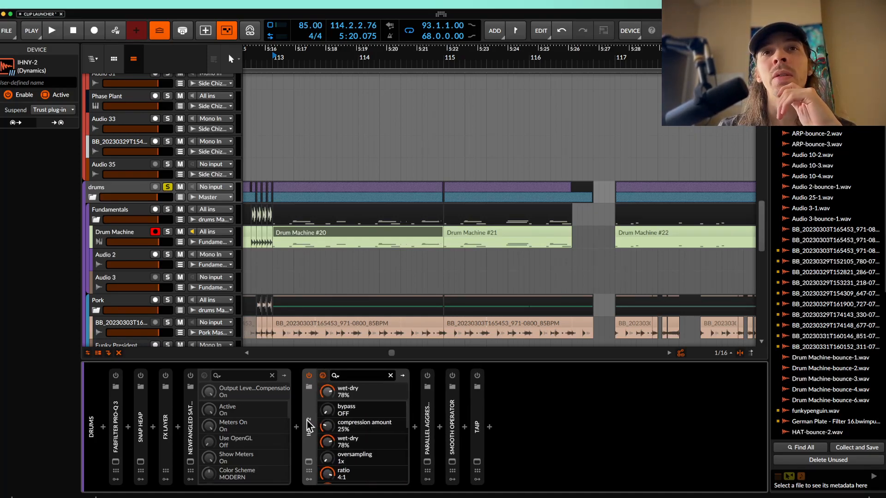
click(309, 463)
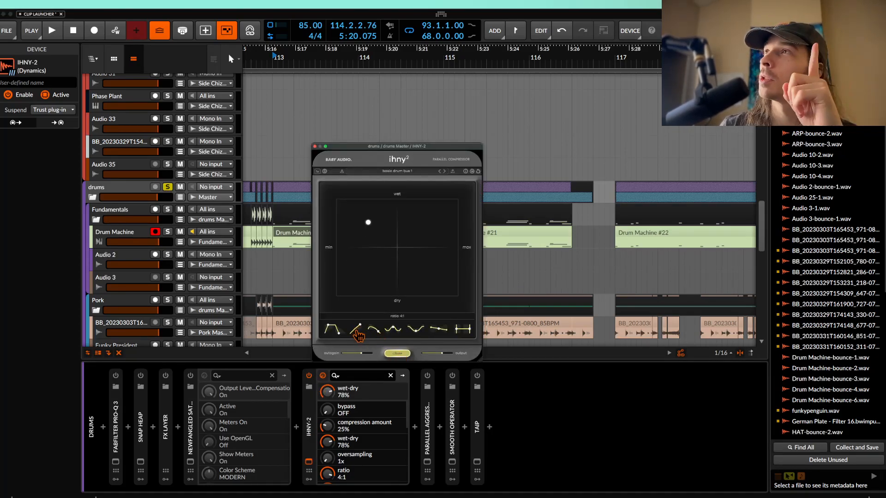
click(314, 147)
click(308, 398)
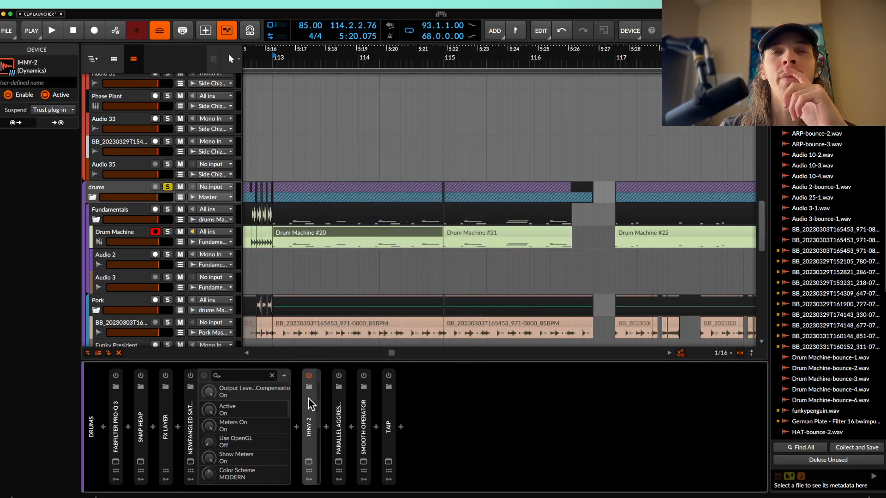
Bypass IHNY-2, enable Parallel Aggressor on the drums group, and close its window
click(333, 376)
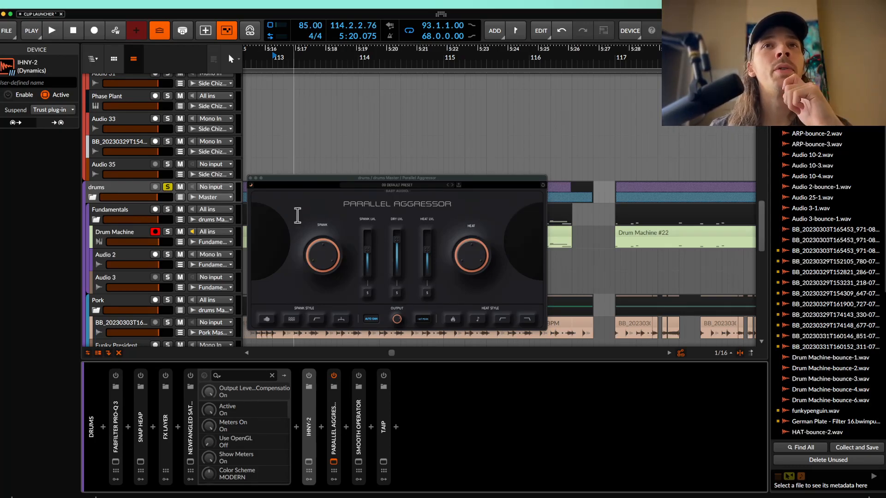
click(251, 182)
click(250, 178)
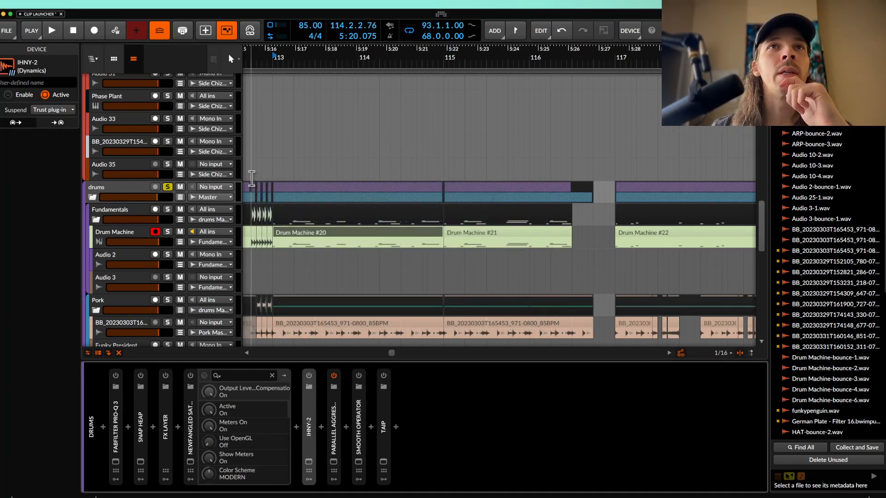
Enable Snap Heap on the drums group and look over its DRINK WATER GENERATOR preset
click(141, 375)
scroll(279, 236, down, 3)
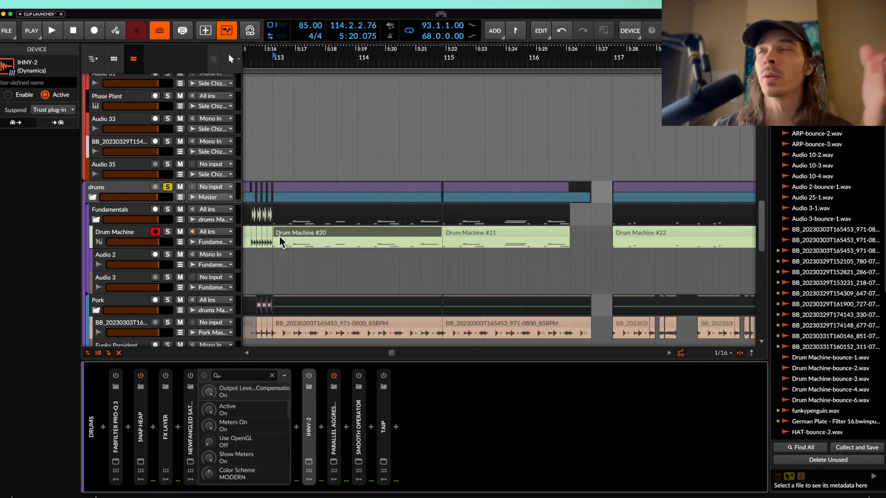
click(140, 461)
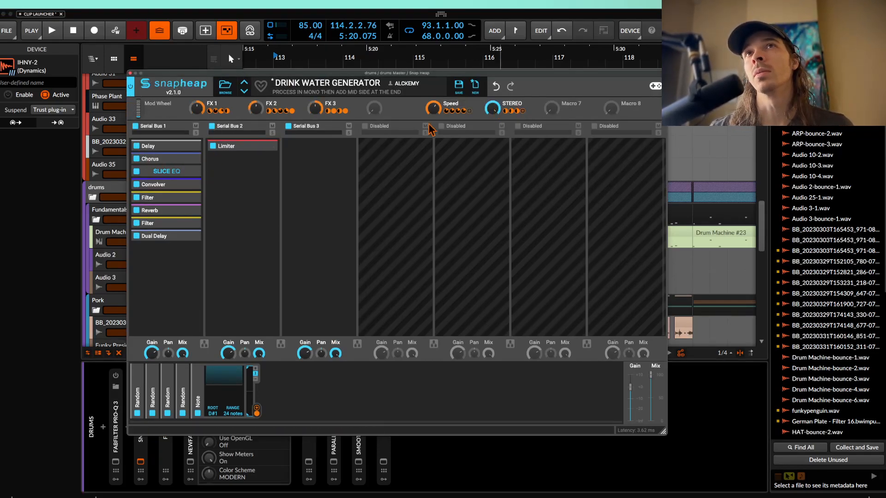
click(133, 75)
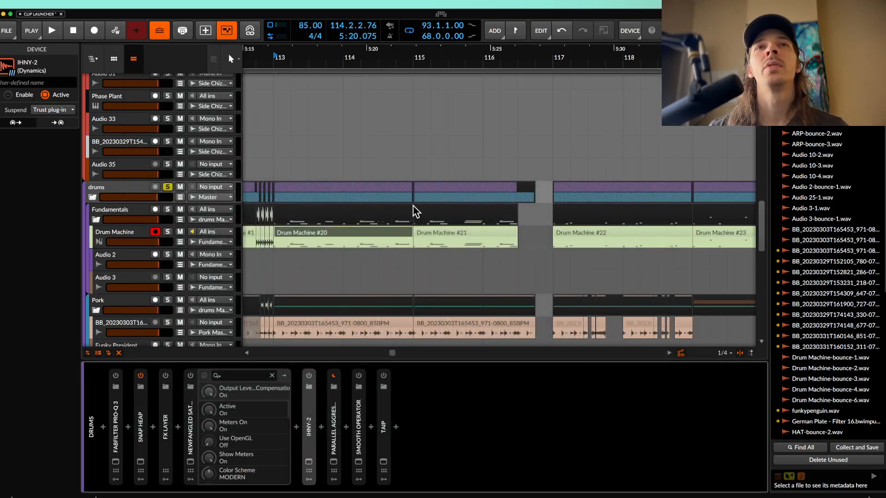
Bypass Parallel Aggressor and audition the drums with Snap Heap active
key(space)
scroll(269, 219, up, 3)
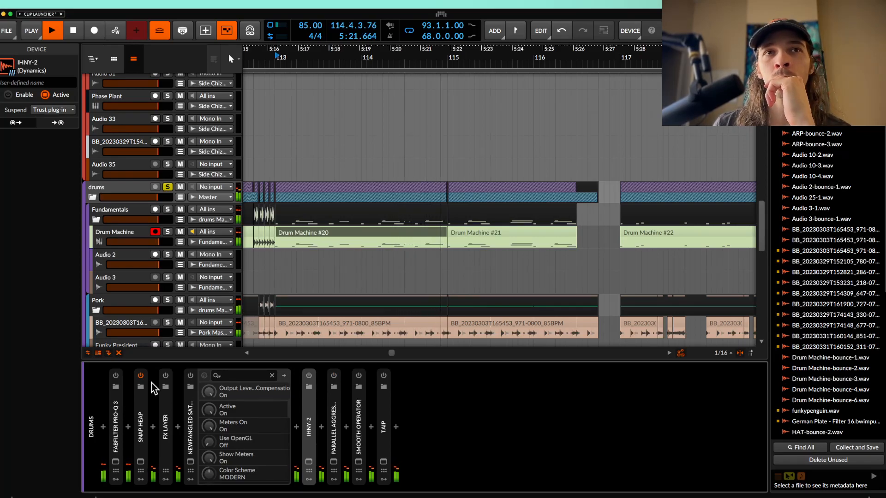
key(space)
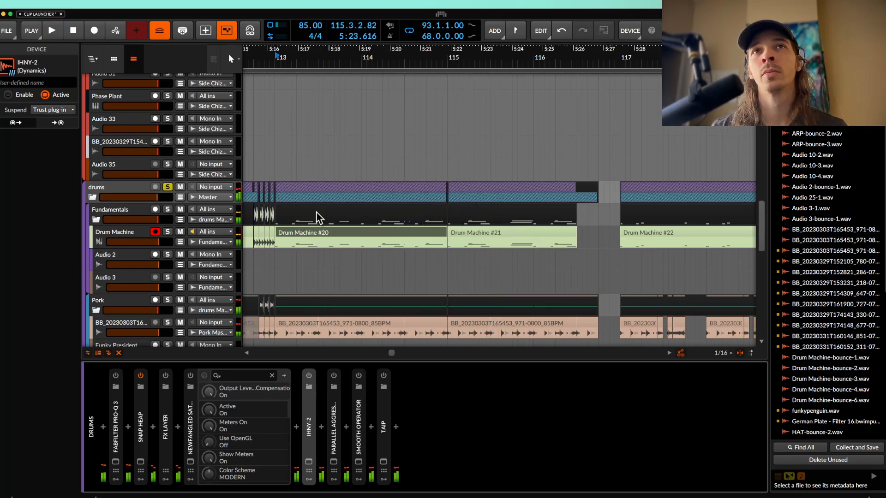
Activate the Rolling Sampler plug-in on the Master track and close its window
scroll(318, 212, down, 10)
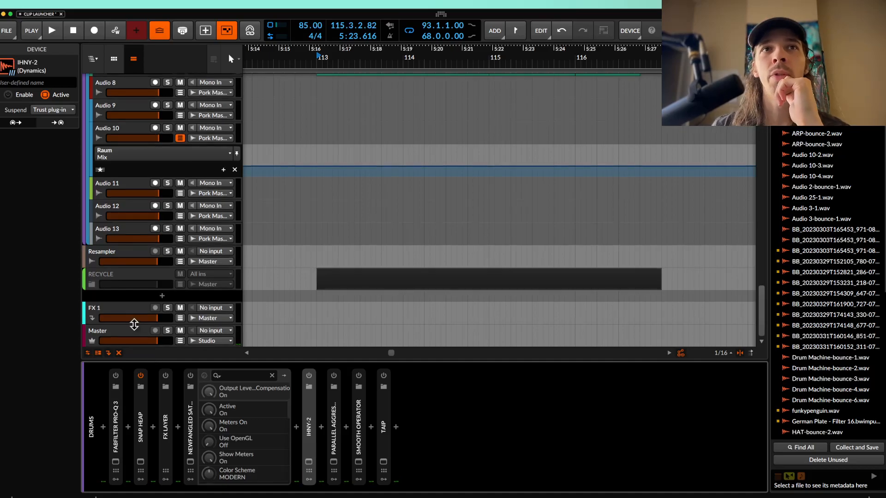
click(133, 331)
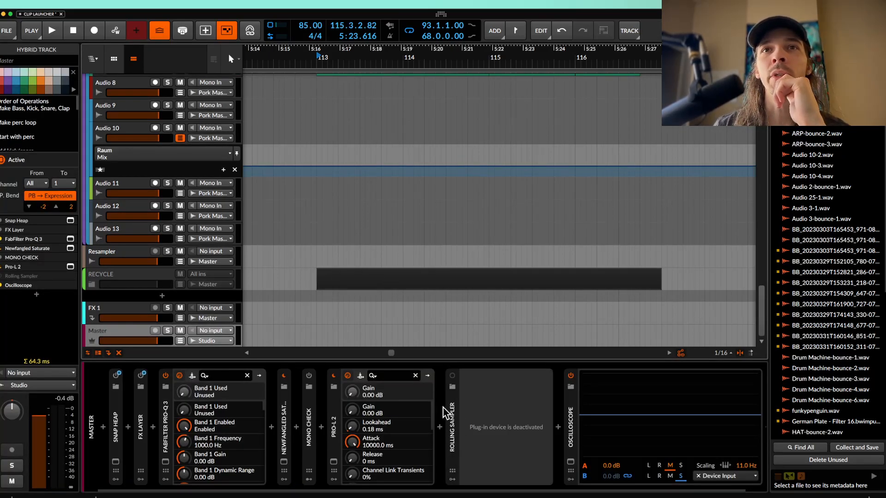
click(451, 387)
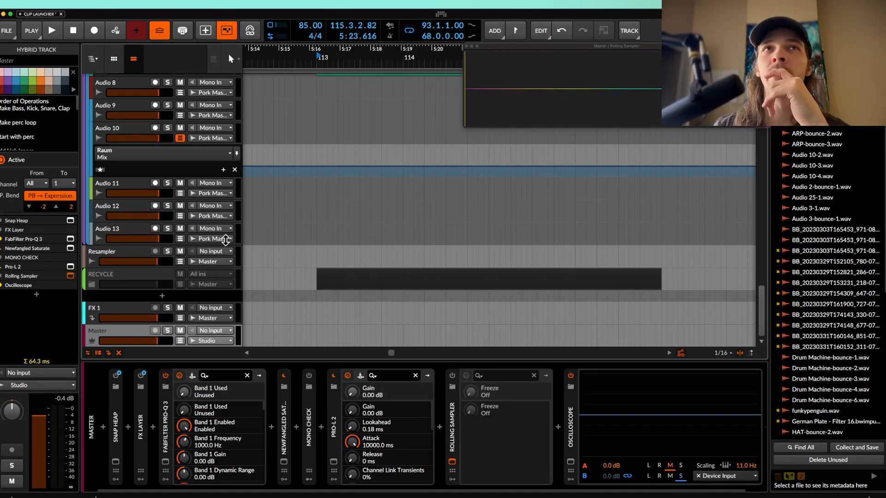
click(466, 46)
Return to the drums group track, enable Parallel Aggressor, and open its window
scroll(188, 142, up, 4)
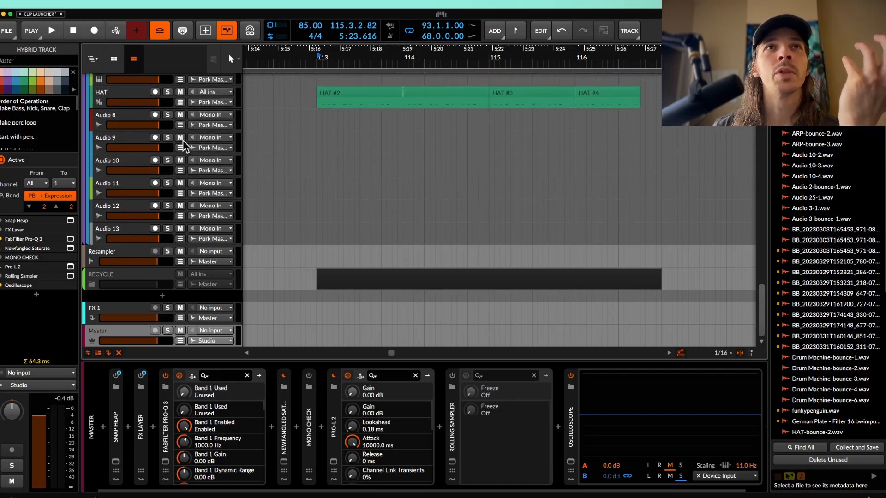
scroll(168, 152, up, 10)
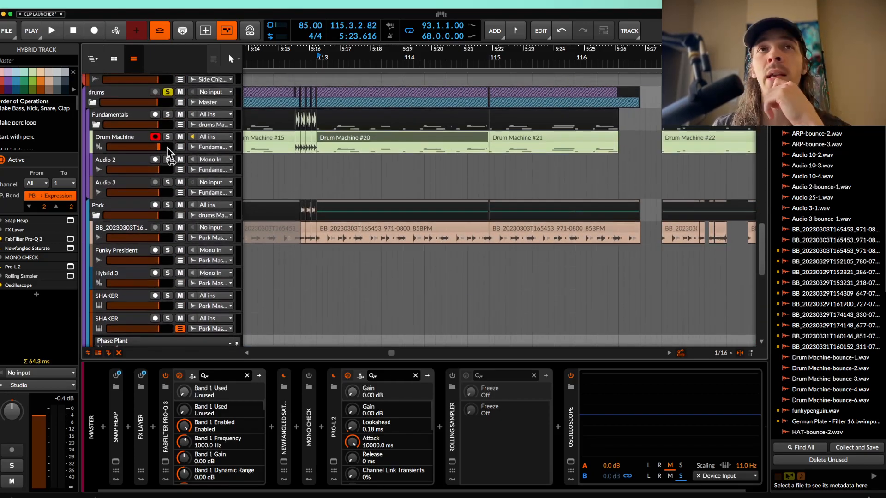
scroll(168, 151, up, 3)
click(140, 149)
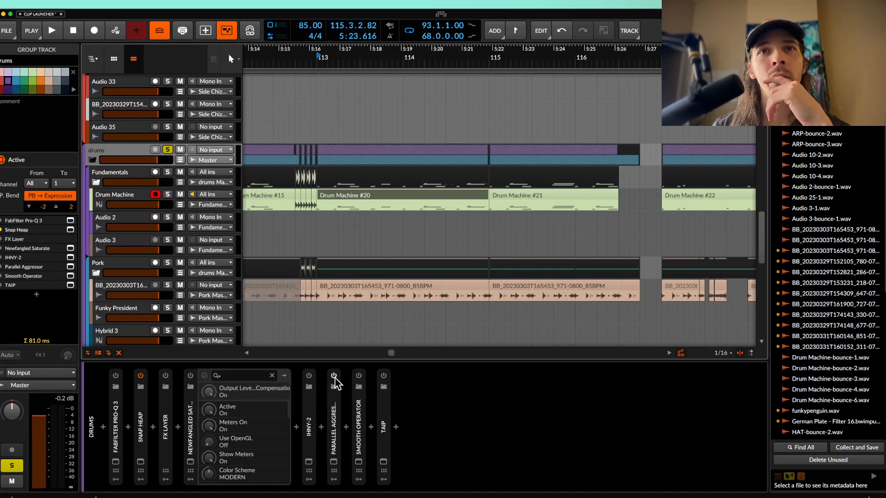
click(334, 461)
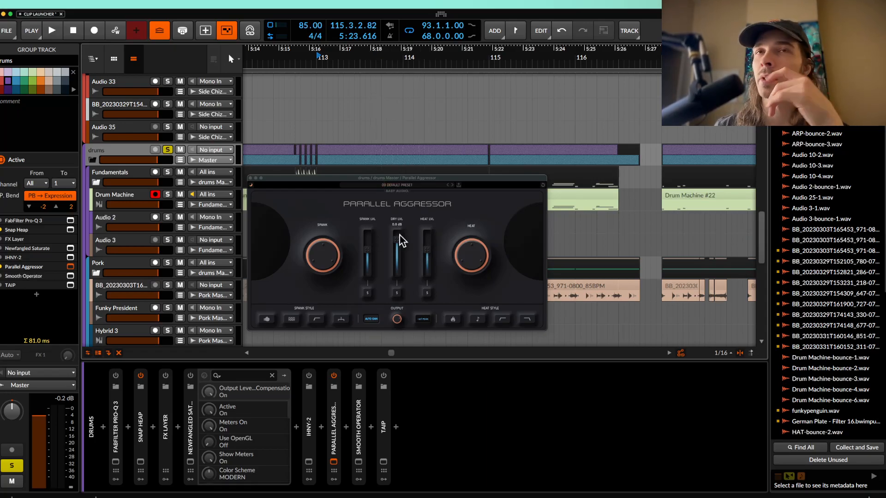
Solo Parallel Aggressor's Spank level, bypass Snap Heap, and start playing the drums
click(367, 291)
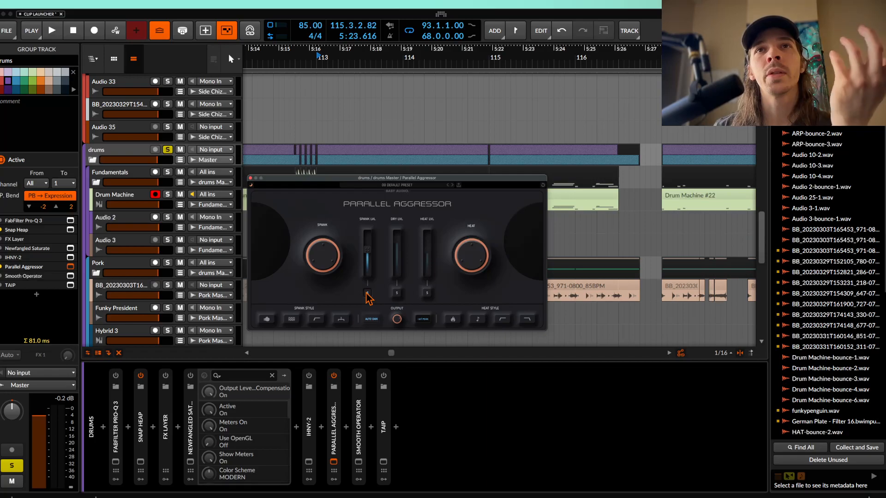
click(141, 376)
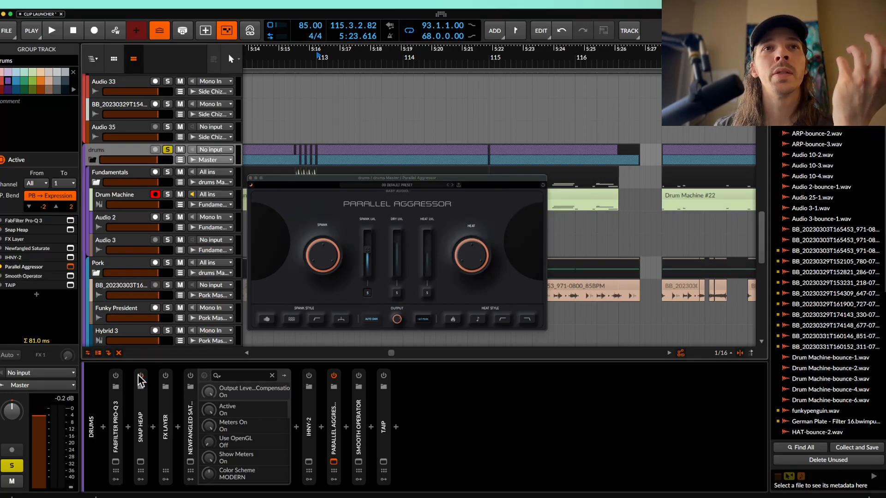
key(space)
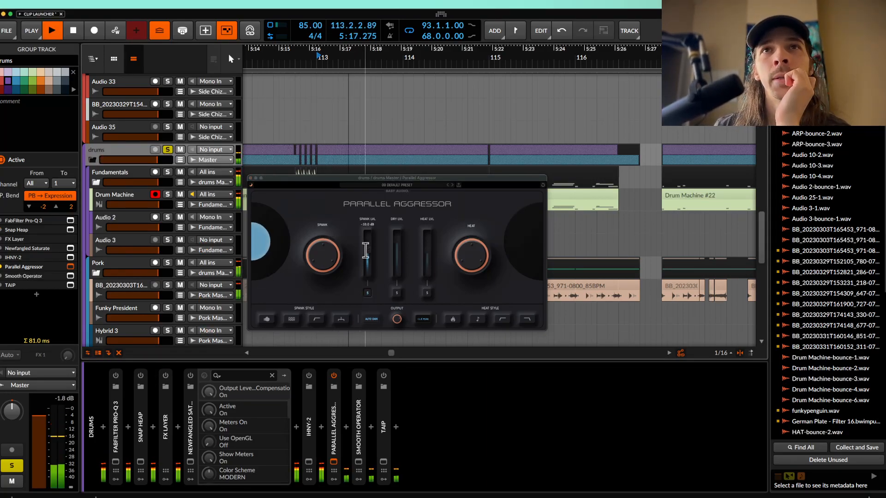
Raise the Spank amount and its soloed level while the drums play, and stop playback
click(325, 261)
drag(326, 260, 322, 168)
key(space)
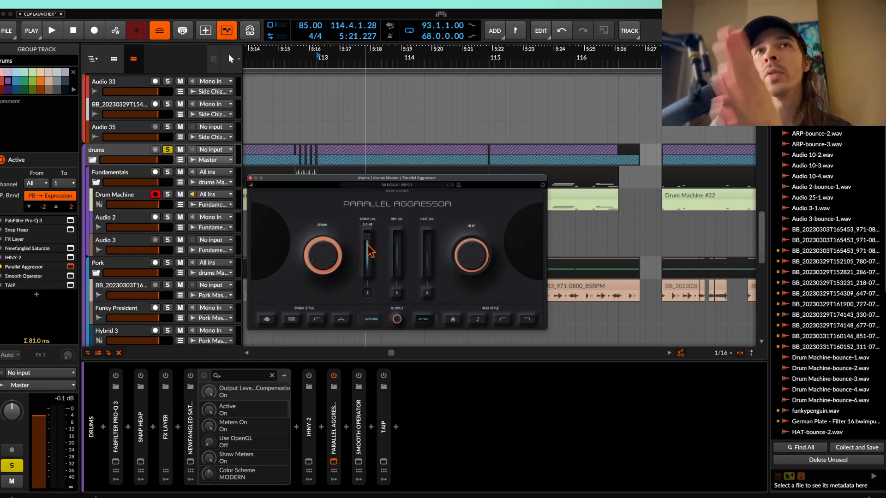
Enable all four Spank styles, including Extra Smack, Lo-Preserve and Mono, and audition the drums
click(268, 319)
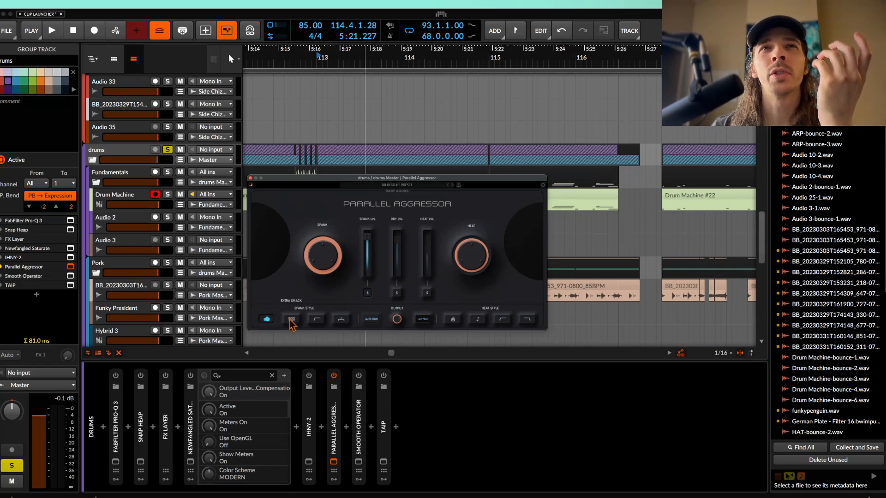
click(291, 321)
click(315, 320)
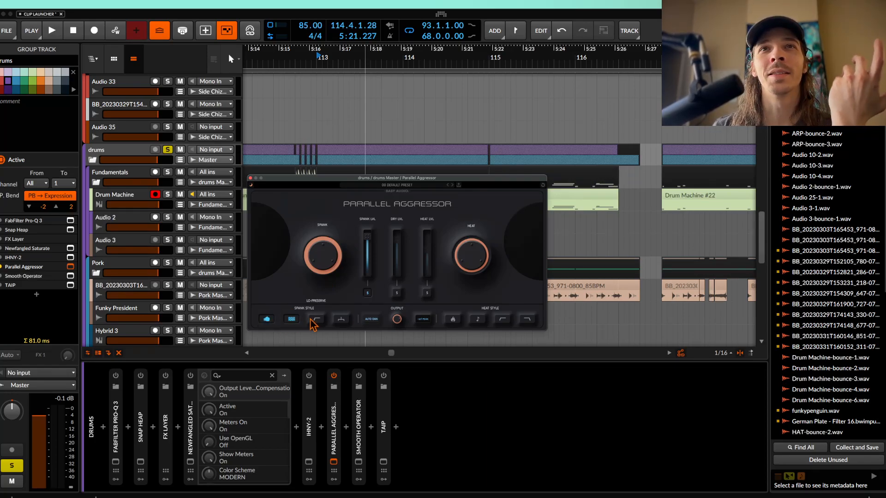
click(343, 321)
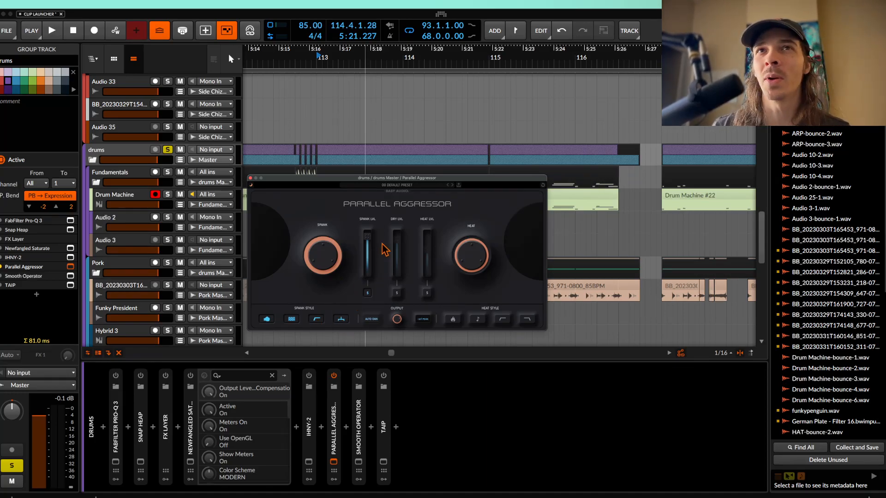
key(space)
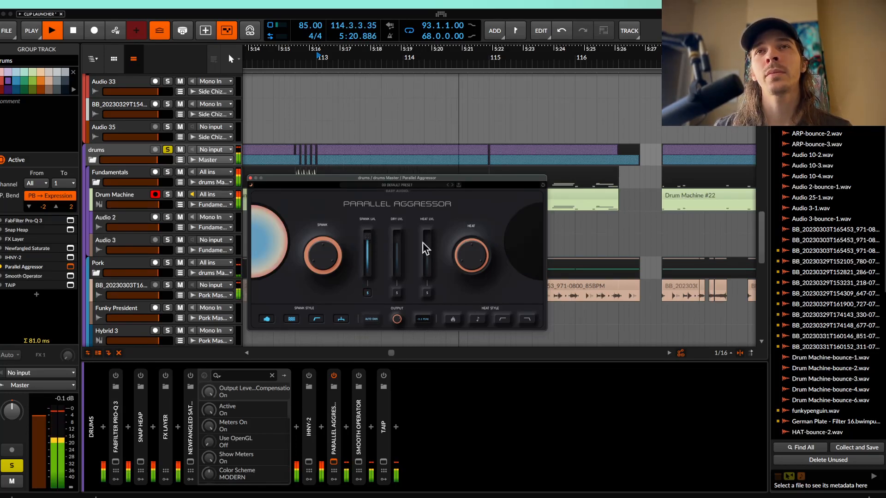
key(space)
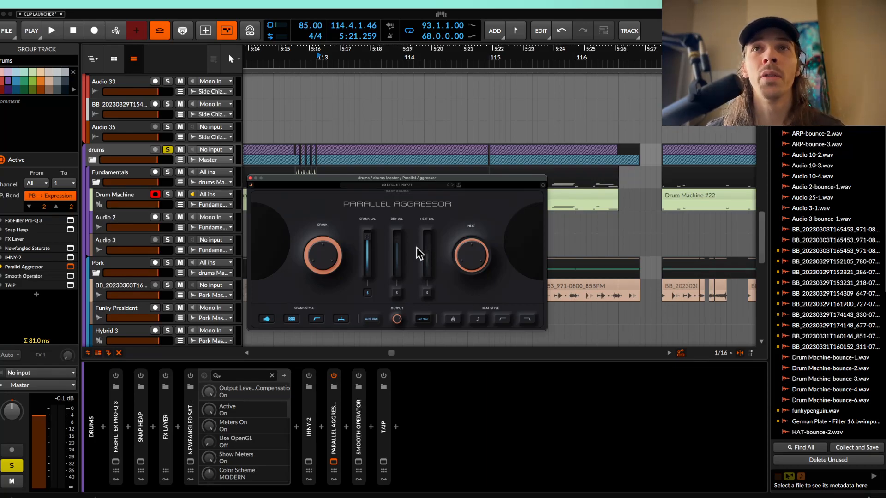
Turn off the Spank styles, pull the Spank level down, and solo the Heat level instead
mouse_move(327, 250)
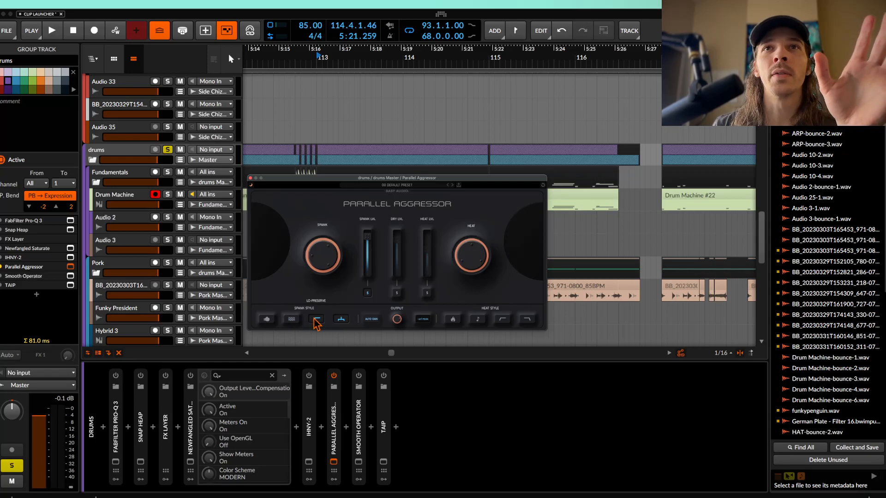
drag(369, 234, 369, 315)
click(367, 295)
click(428, 293)
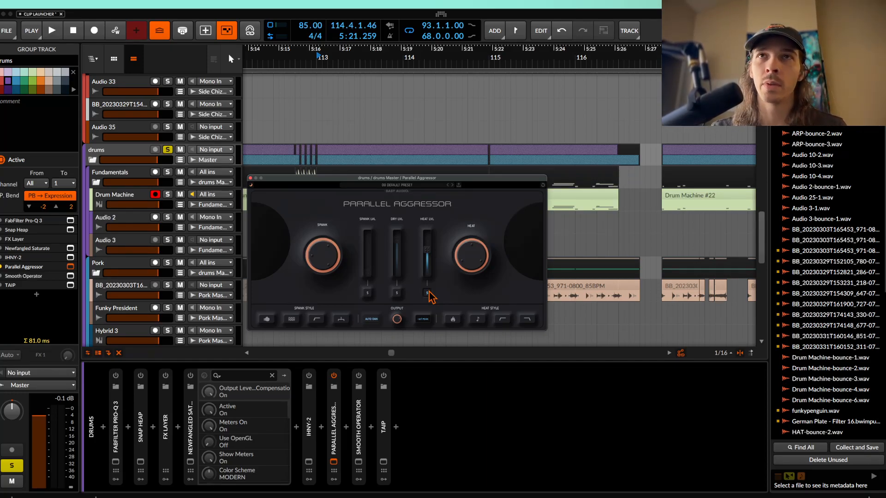
mouse_move(428, 258)
Play the drums with Heat soloed and enable the first three Heat styles, leaving Hi-Cut off
key(space)
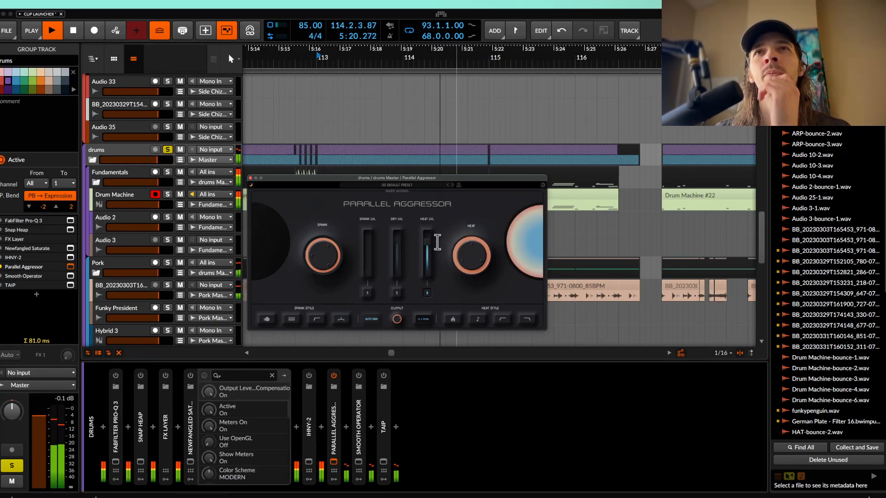
click(453, 314)
click(476, 320)
click(504, 320)
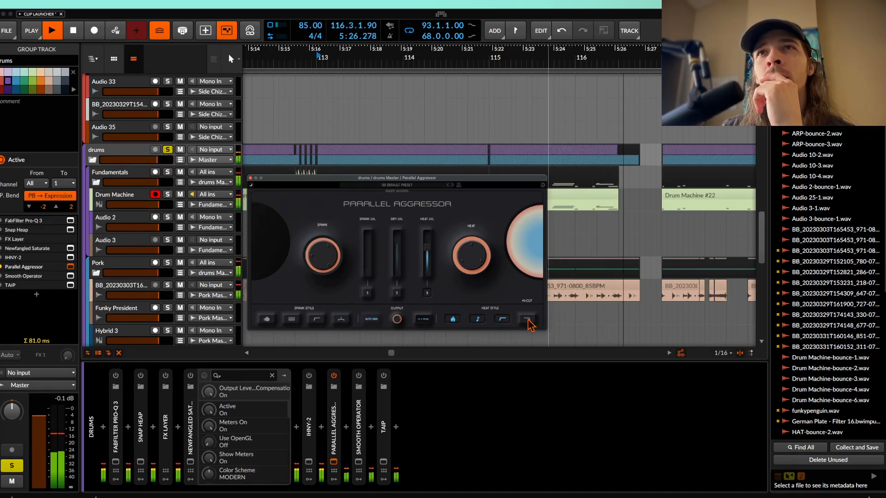
key(space)
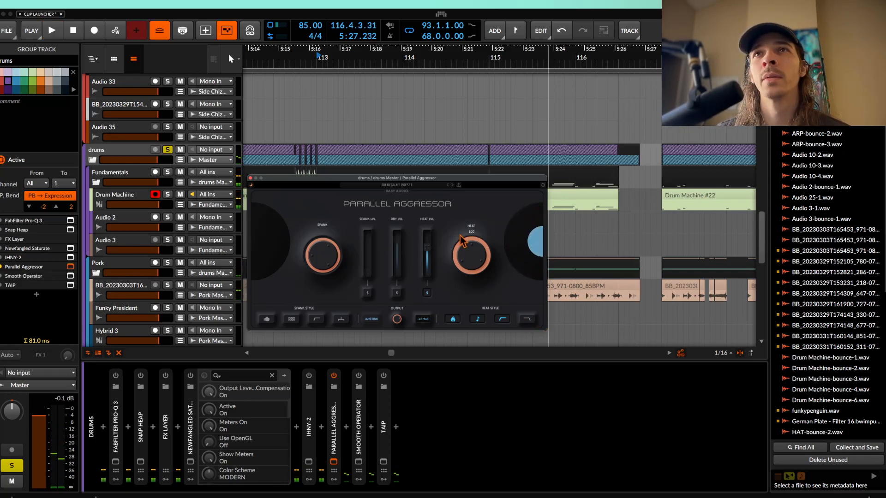
Blend the Spank level in with the Dry and Heat levels, and compare the drums with Parallel Aggressor bypassed and enabled
key(space)
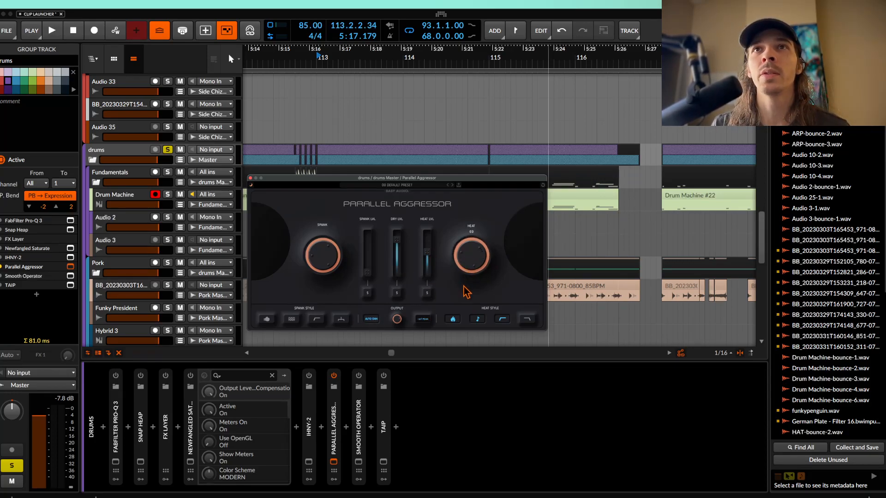
drag(369, 276, 368, 249)
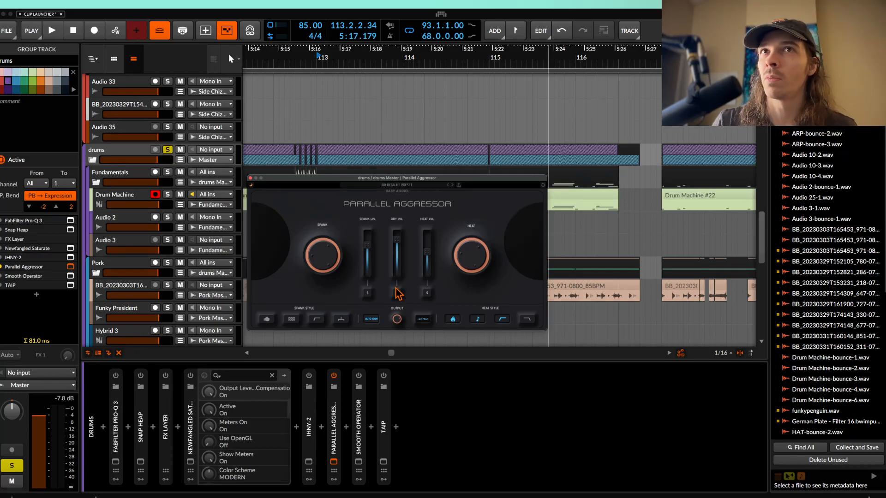
key(space)
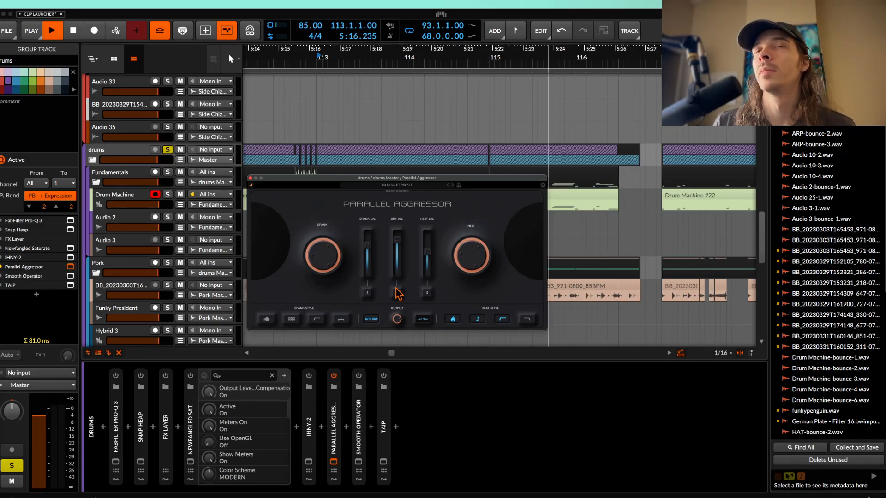
click(333, 376)
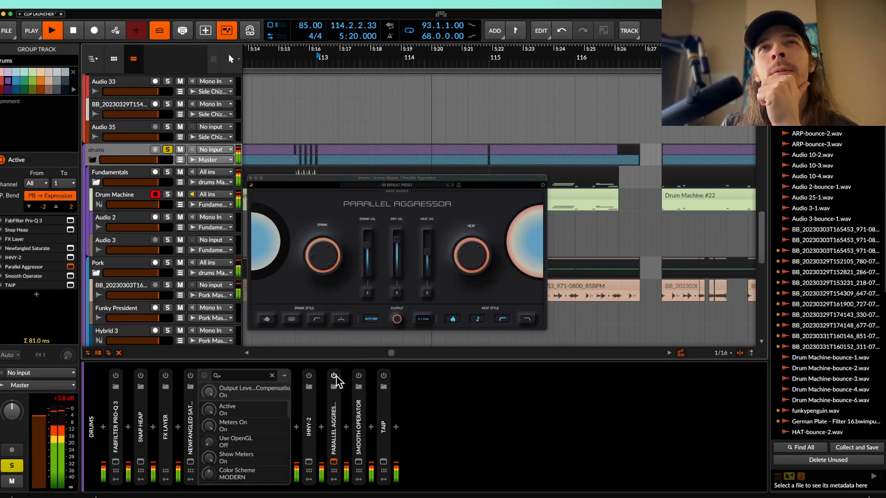
click(334, 375)
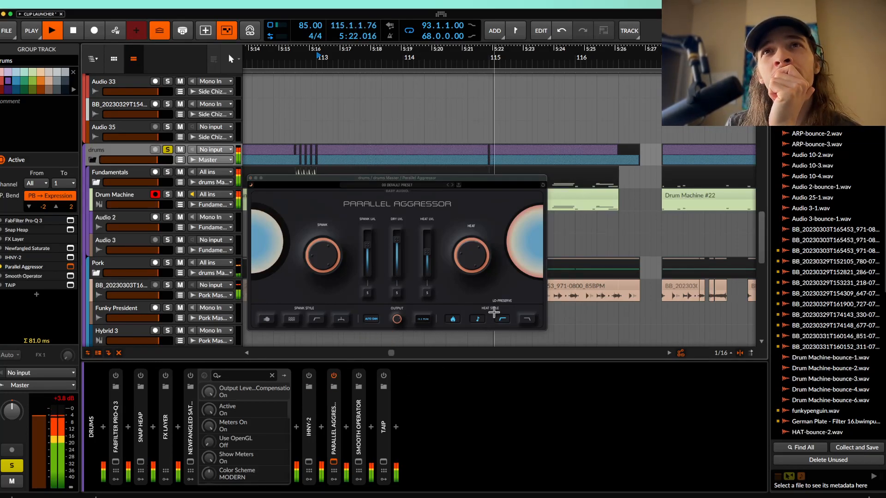
Enable all four Spank styles in the blended signal while the drums keep playing
click(464, 244)
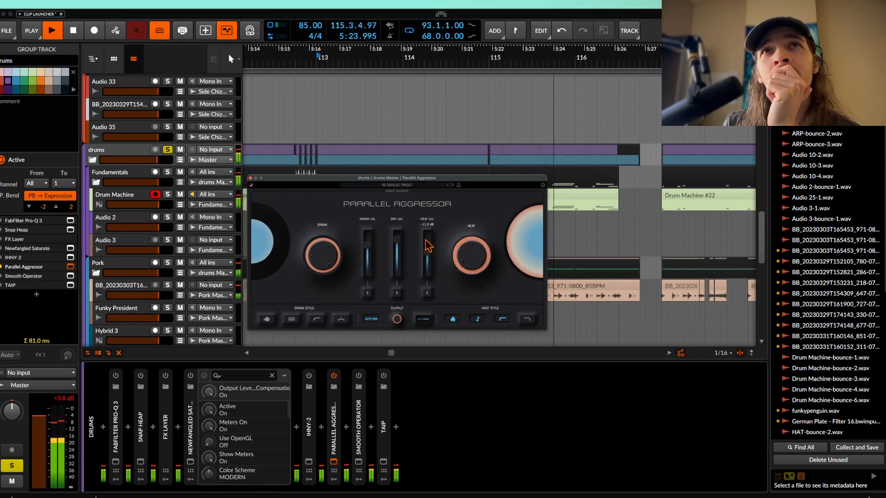
click(266, 320)
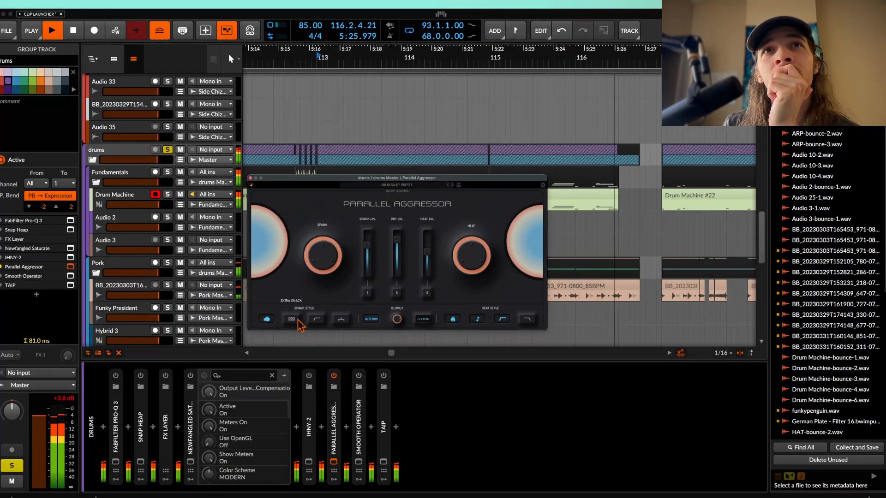
click(291, 319)
click(335, 319)
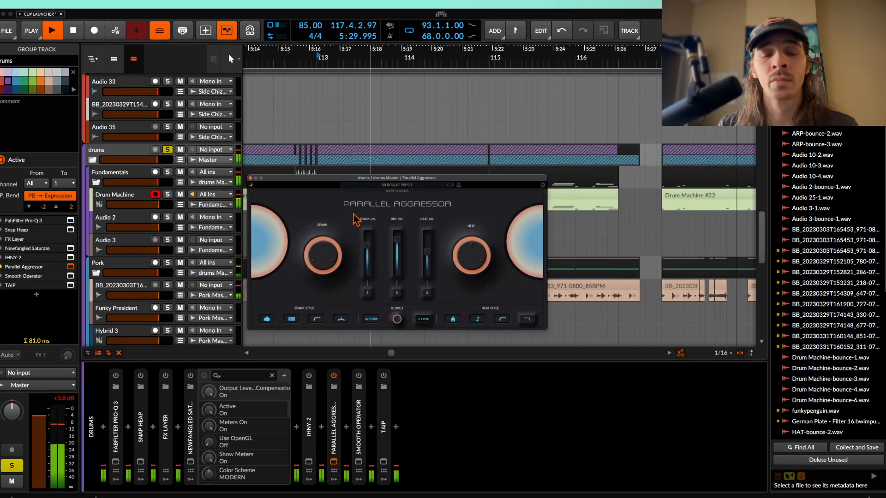
Restart the drums and reduce both the Spank level and the Spank amount
key(space)
key(space)
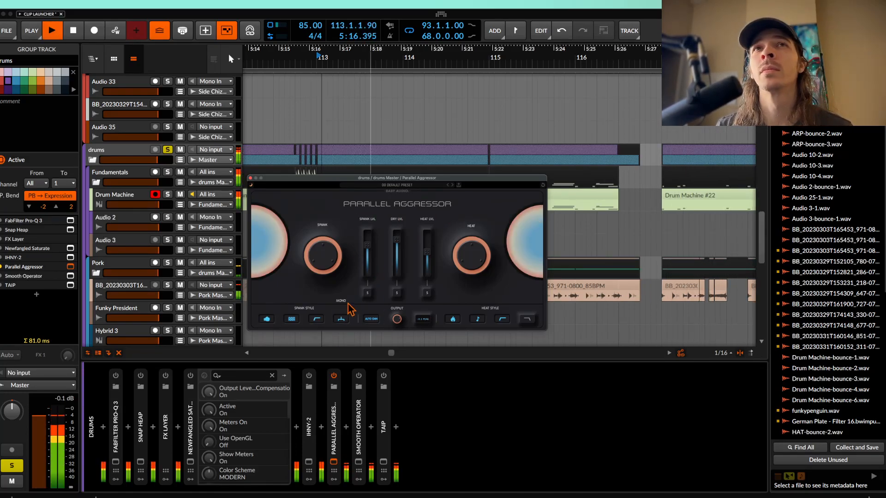
drag(367, 247, 322, 293)
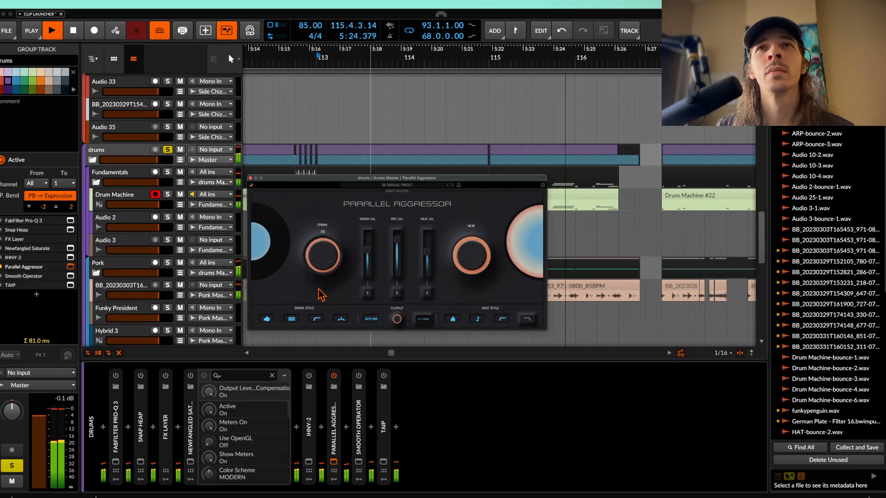
drag(325, 260, 325, 269)
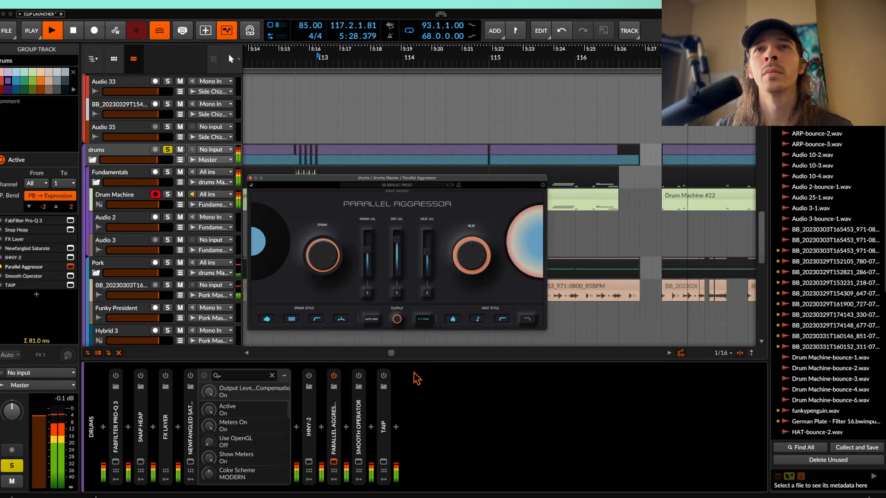
Move Newfangled Saturate to the end of the drums chain, enable it, and check its settings window
click(199, 412)
drag(396, 415, 395, 416)
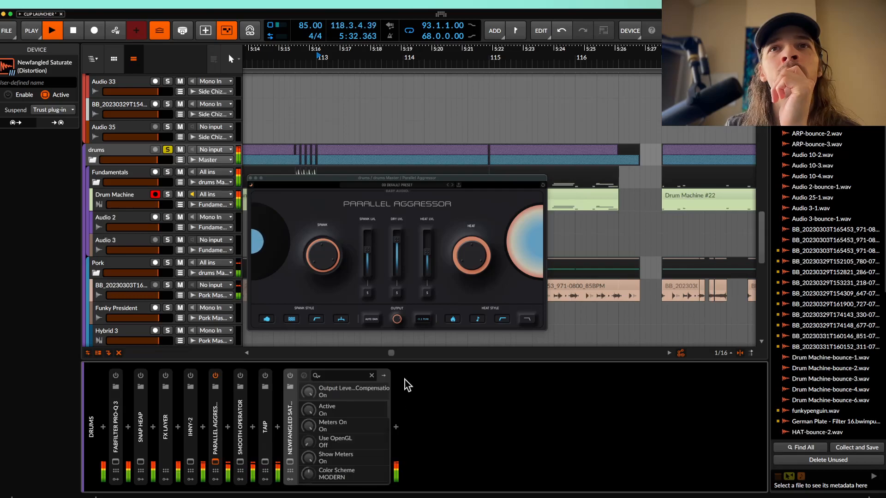
click(290, 375)
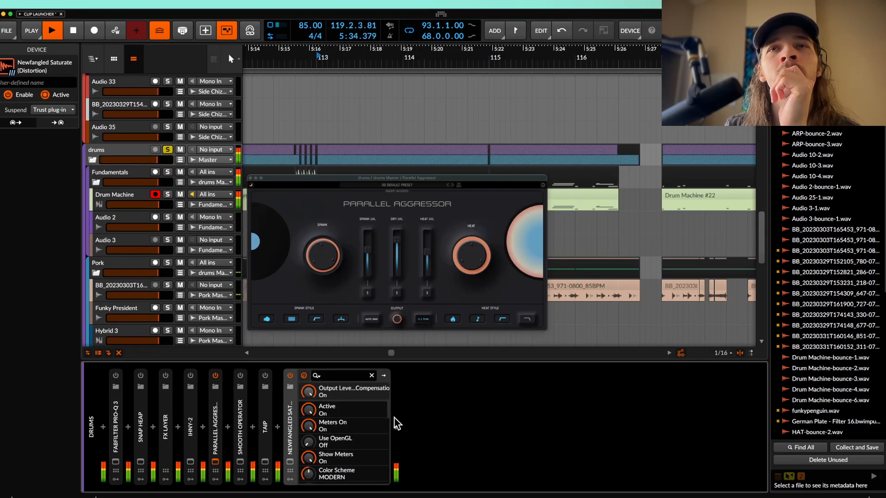
click(289, 461)
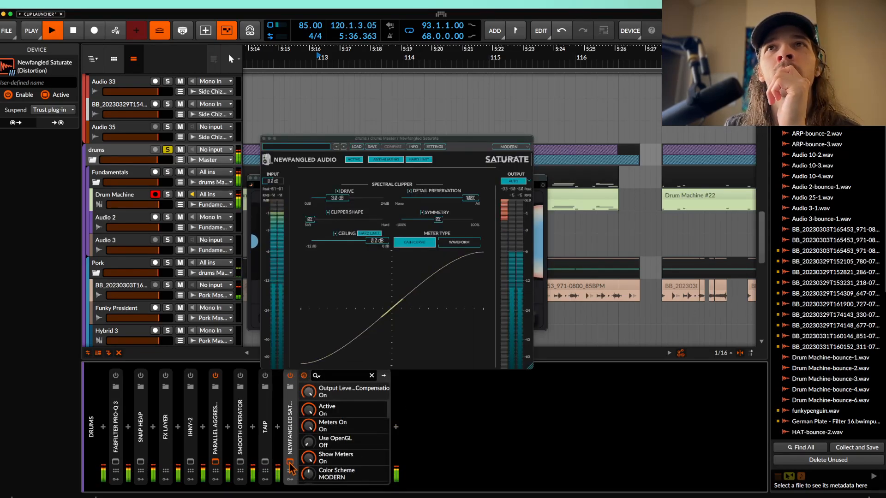
click(290, 463)
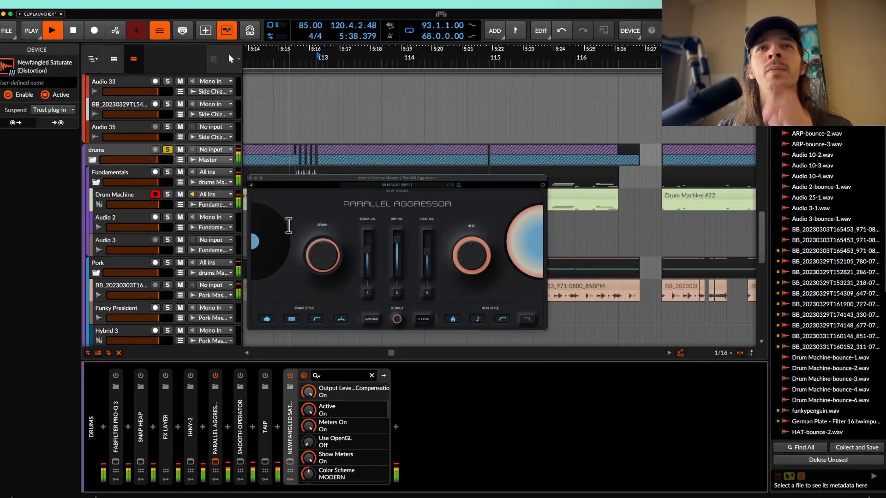
Raise Parallel Aggressor's Heat level slightly while listening, and stop playback
click(291, 180)
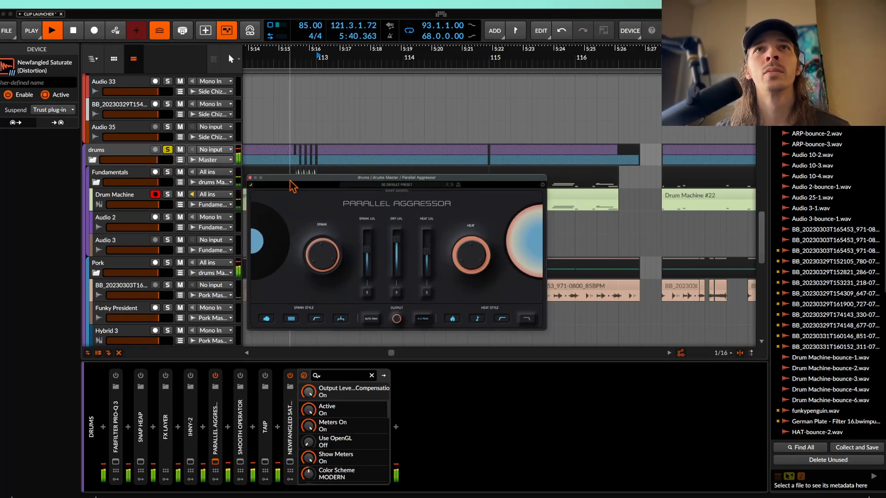
drag(429, 257, 429, 251)
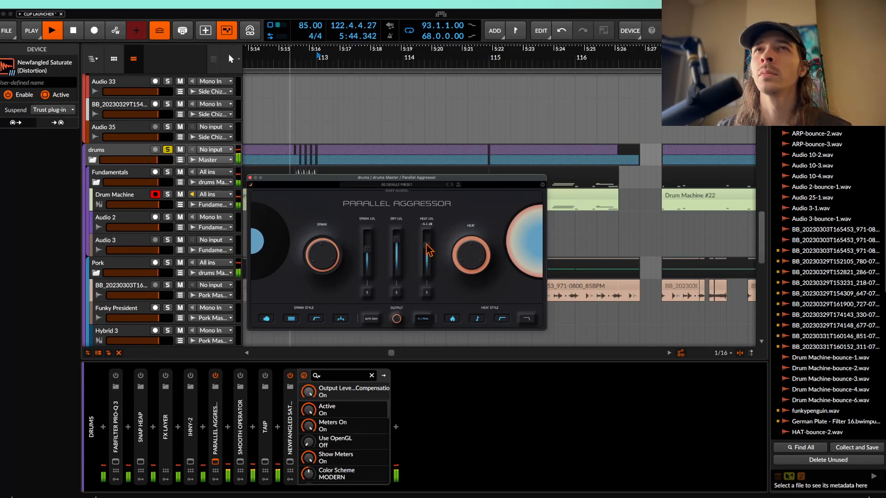
key(space)
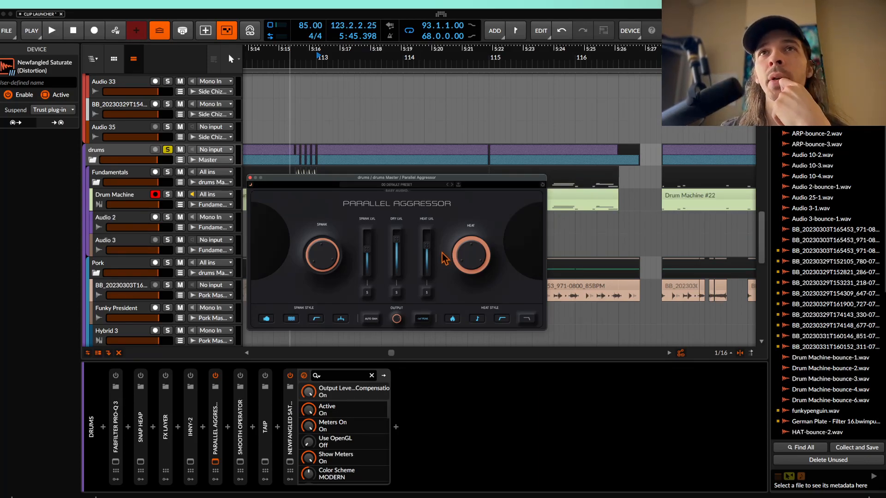
mouse_move(434, 249)
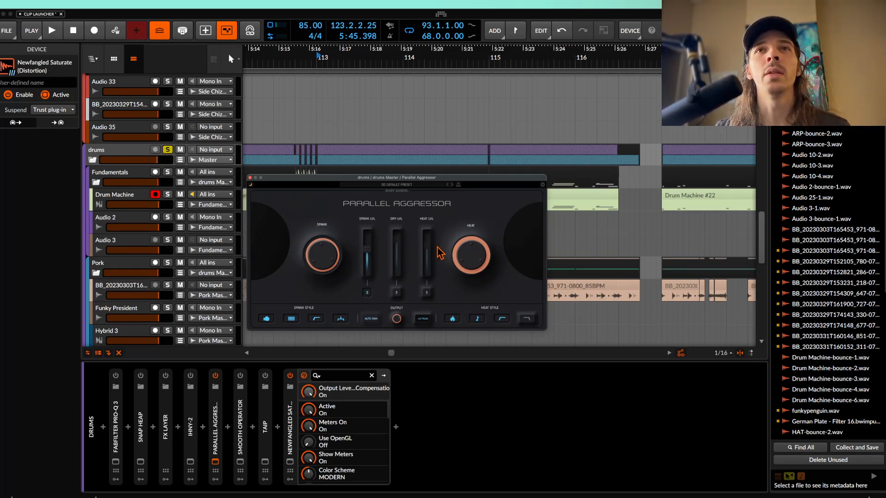
Close Parallel Aggressor, bypass it and Newfangled Saturate, and enable and open Smooth Operator
click(250, 178)
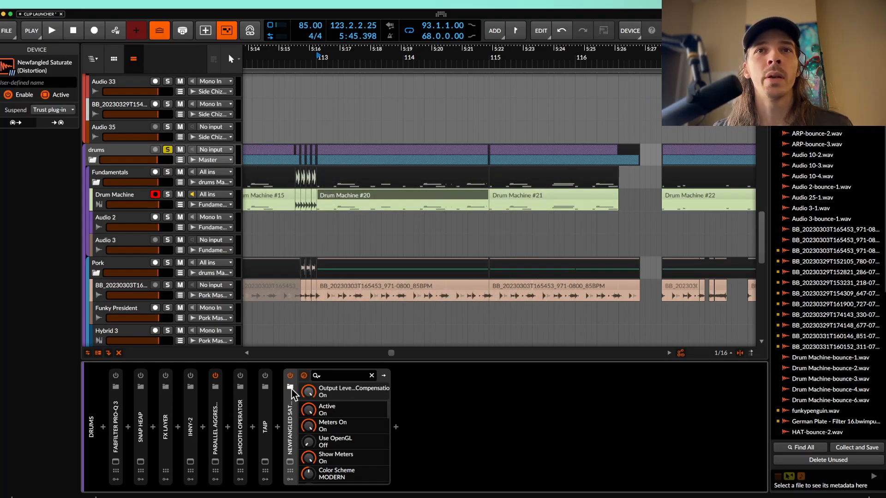
click(290, 375)
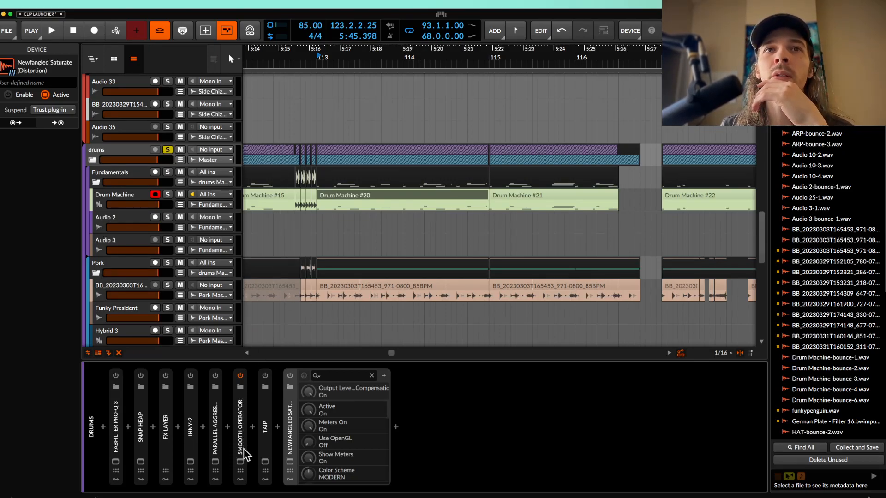
click(240, 463)
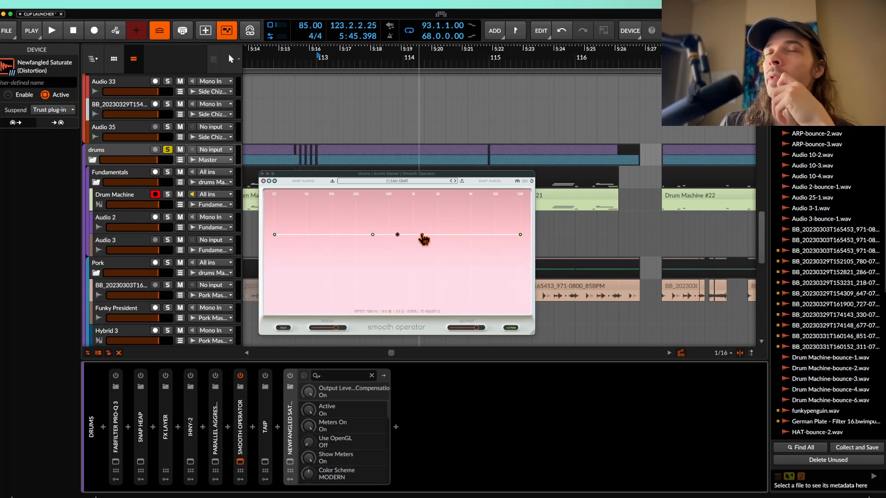
Shape Smooth Operator's curve by pulling one node down in the highs and raising another in the lows
drag(423, 239, 474, 261)
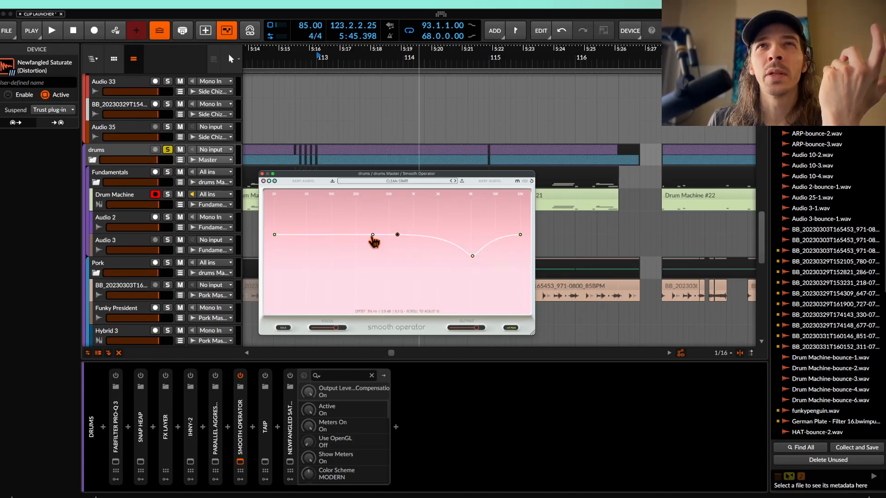
drag(371, 240, 331, 227)
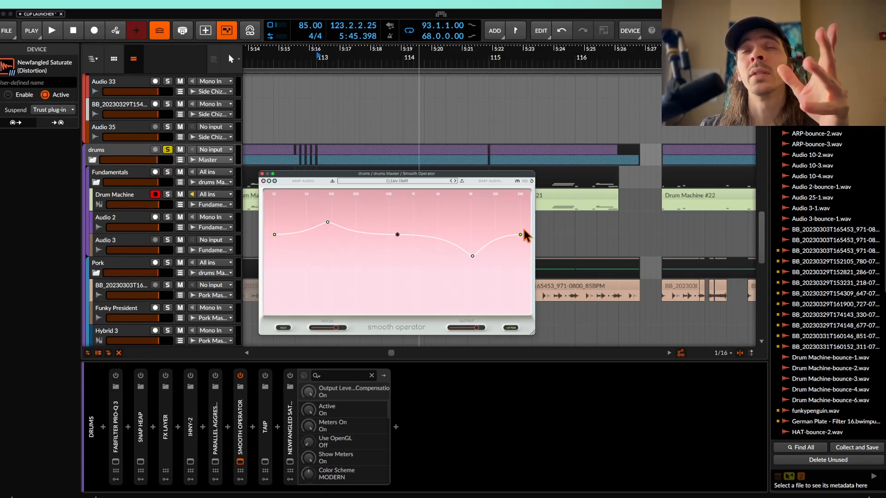
Lower Smooth Operator's centre node, sharpen the low-end peak upward, shift the high dip slightly higher in frequency, and start playback
drag(396, 236, 395, 251)
drag(328, 239, 322, 221)
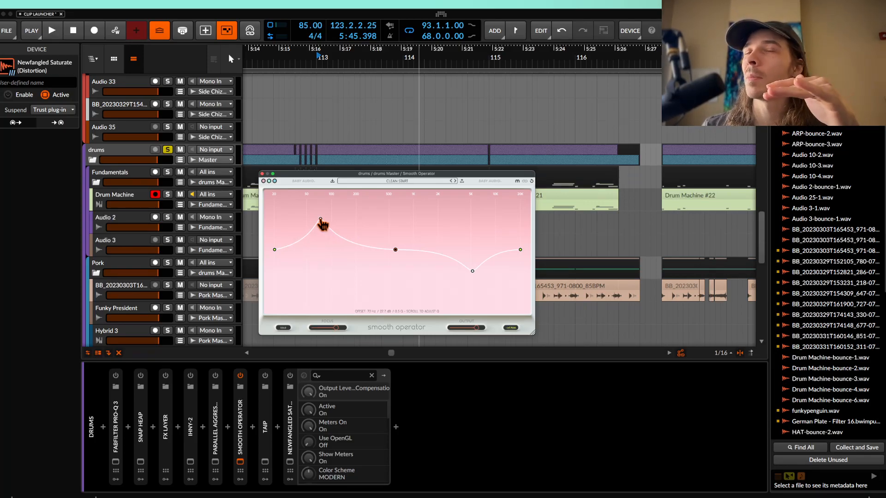
drag(321, 223, 318, 220)
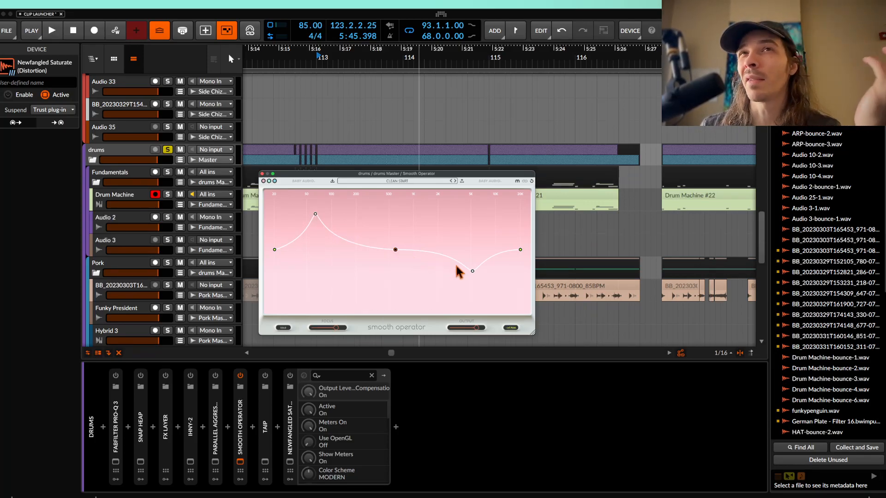
mouse_move(475, 275)
mouse_down()
mouse_move(490, 254)
mouse_move(491, 274)
mouse_up()
key(space)
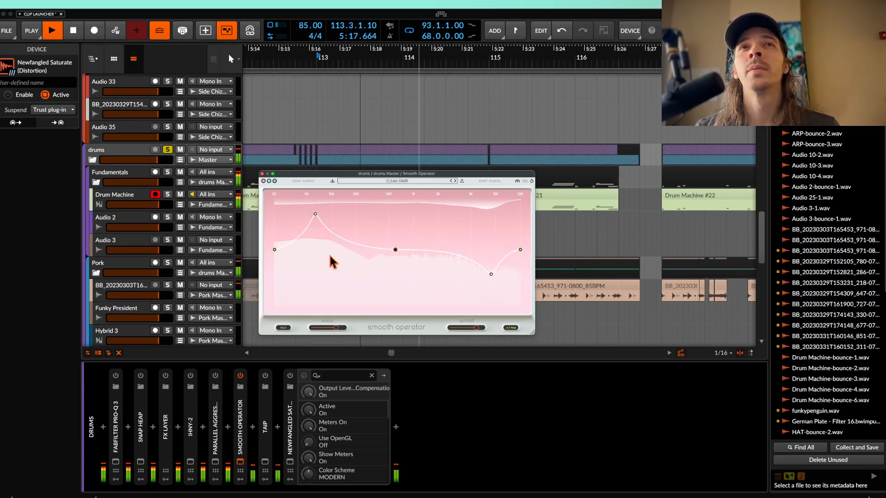
Bring Smooth Operator's low and high nodes back close to the flat line while listening, stop playback, and close the plug-in
drag(316, 219, 315, 244)
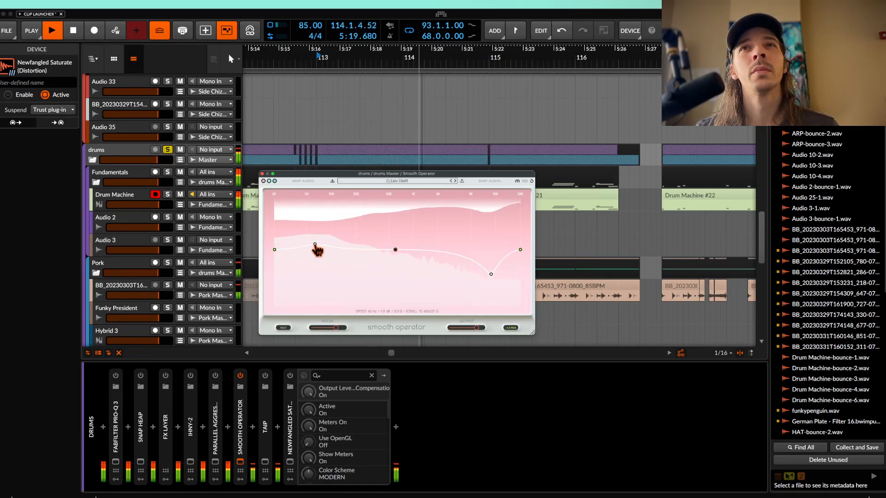
drag(491, 274, 490, 251)
key(space)
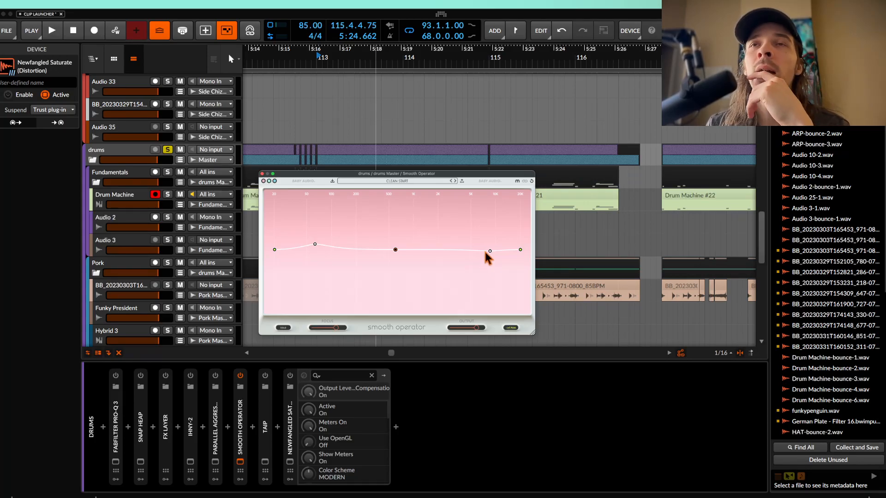
click(261, 173)
Collapse the drums group and insert a new audio track below Resampler
click(93, 160)
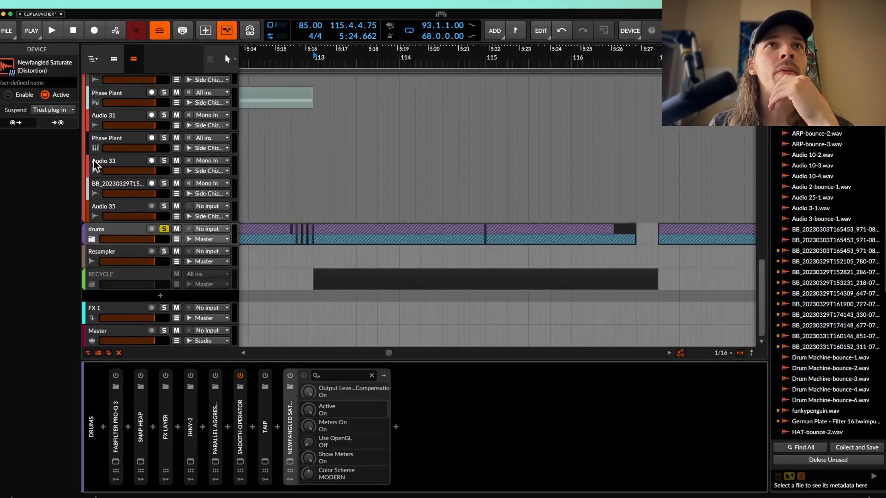
click(112, 250)
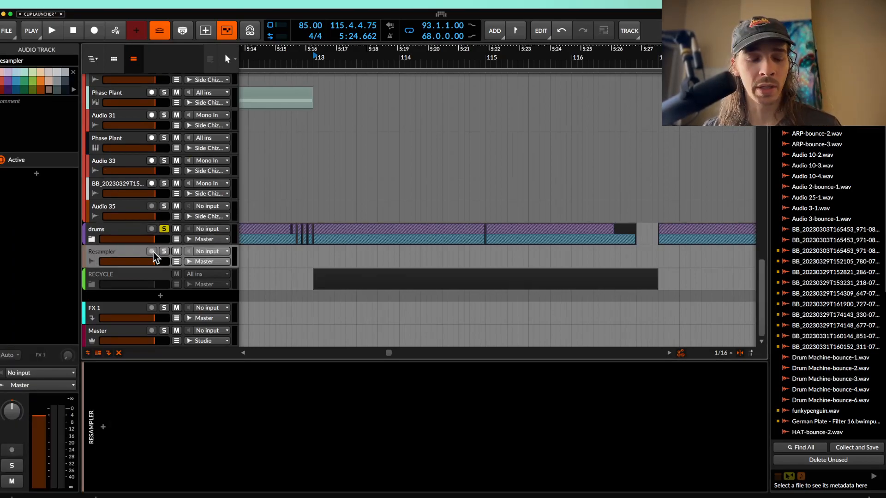
key(super+t)
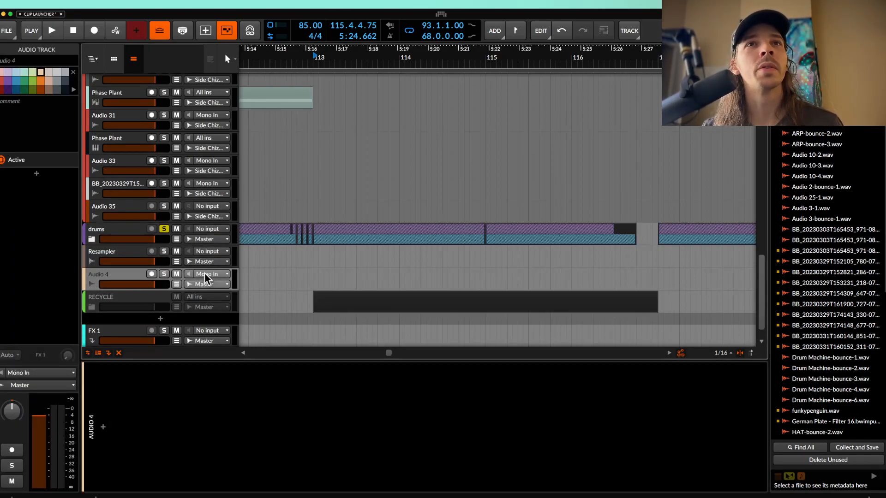
Set the new audio track's input to Mono In, arm it, and record a solo spoken microphone take
click(205, 275)
click(215, 311)
click(151, 274)
click(189, 275)
click(188, 275)
click(94, 30)
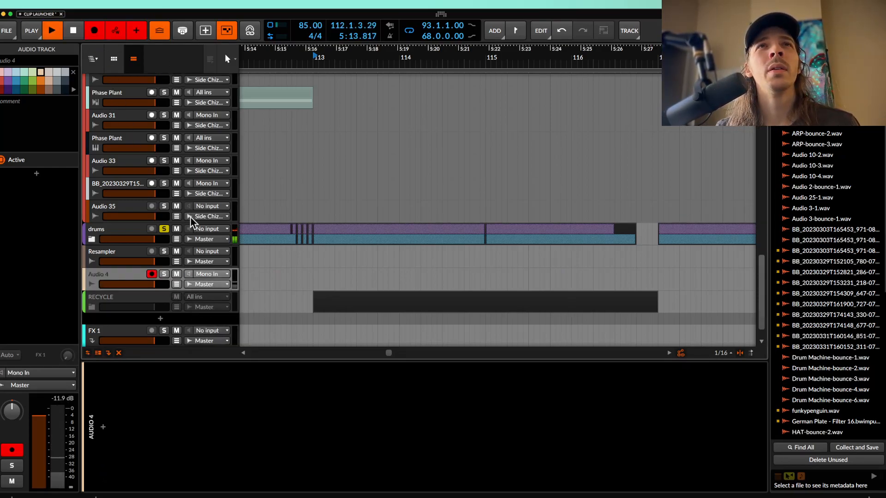
click(165, 274)
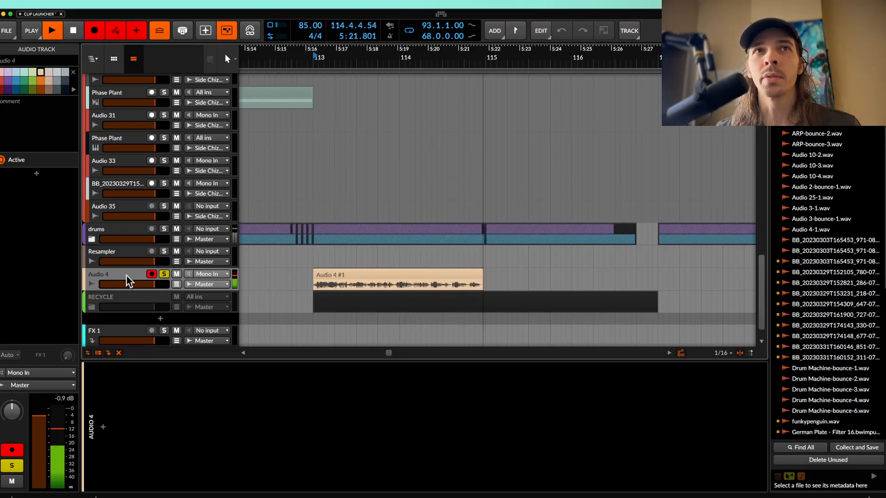
key(space)
Insert the Smooth Operator effect on the Audio 4 track
click(103, 426)
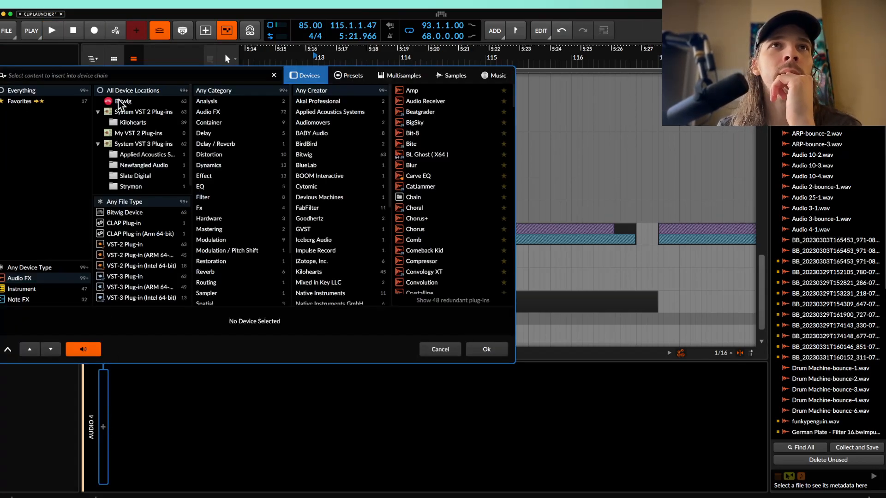
text(SMOT)
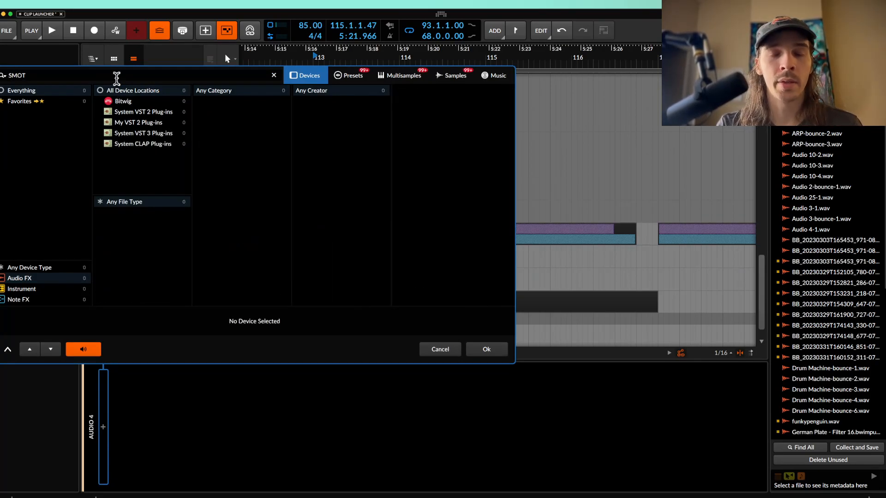
key(BackSpace)
key(BackSpace)
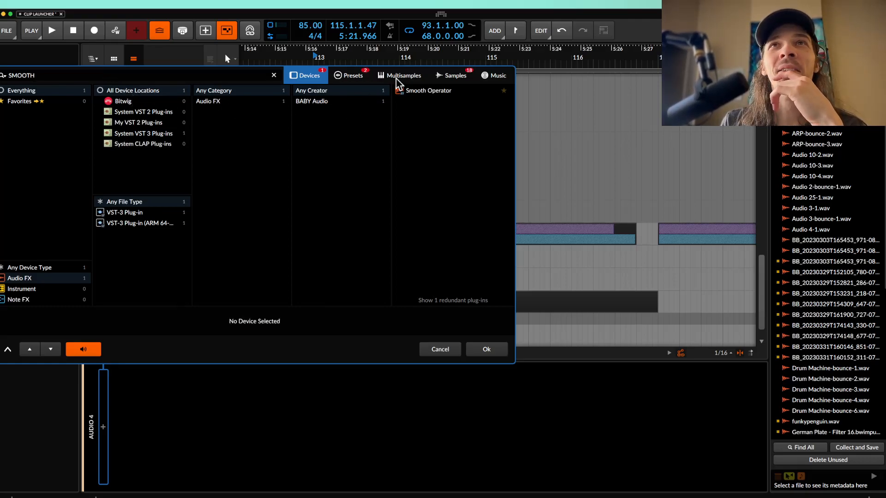
click(418, 94)
click(488, 351)
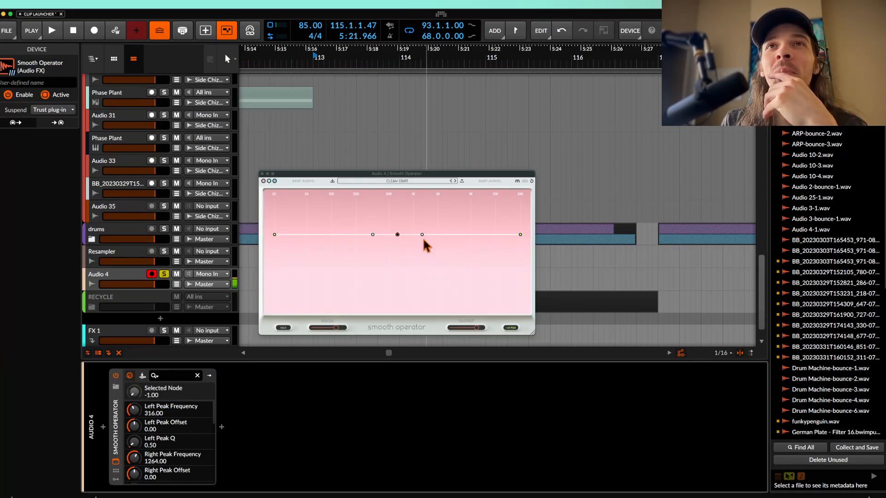
Pull Smooth Operator's right peak down to an offset of about -43 at about 5266 Hz, and play back briefly
drag(422, 235, 476, 288)
key(space)
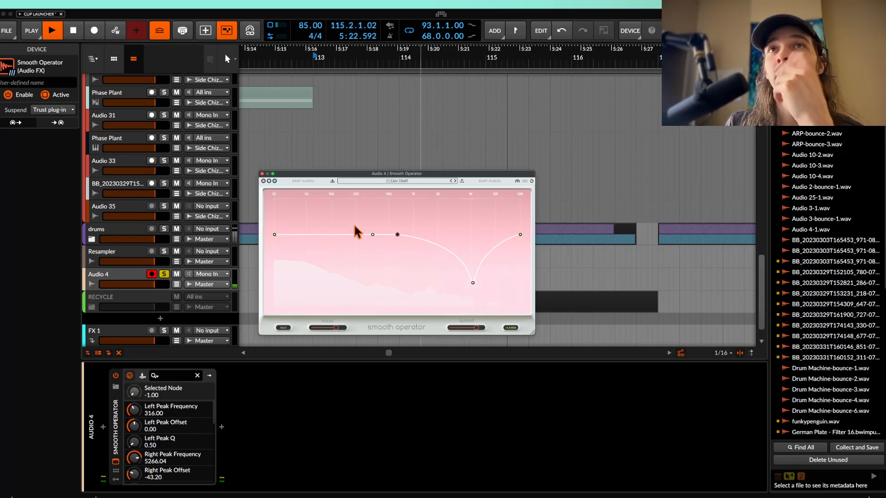
key(space)
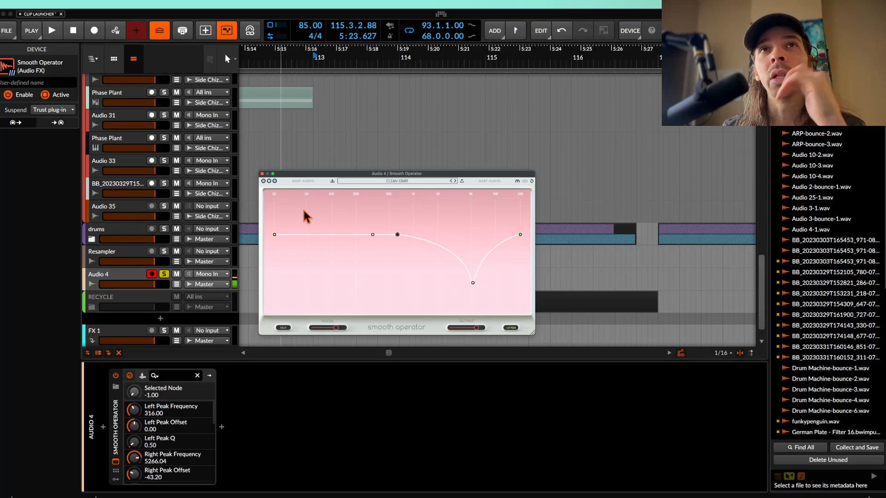
Close Smooth Operator and delete the Audio 4 track
click(263, 180)
click(136, 274)
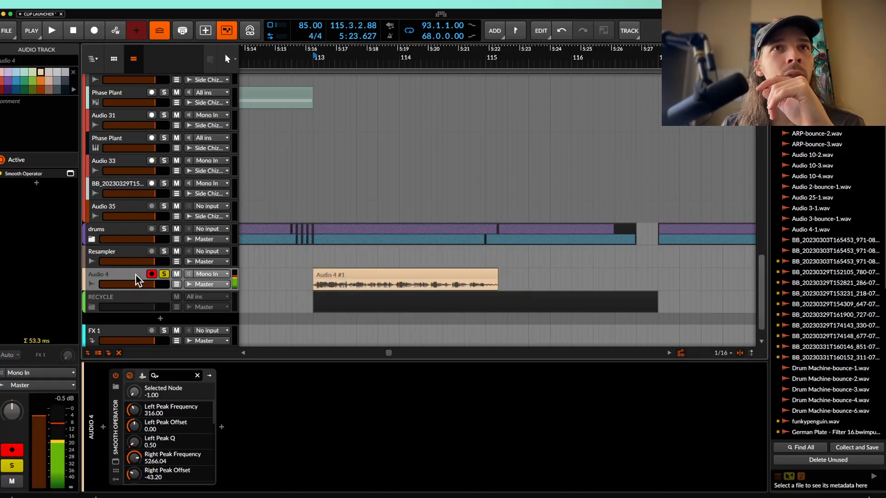
key(Delete)
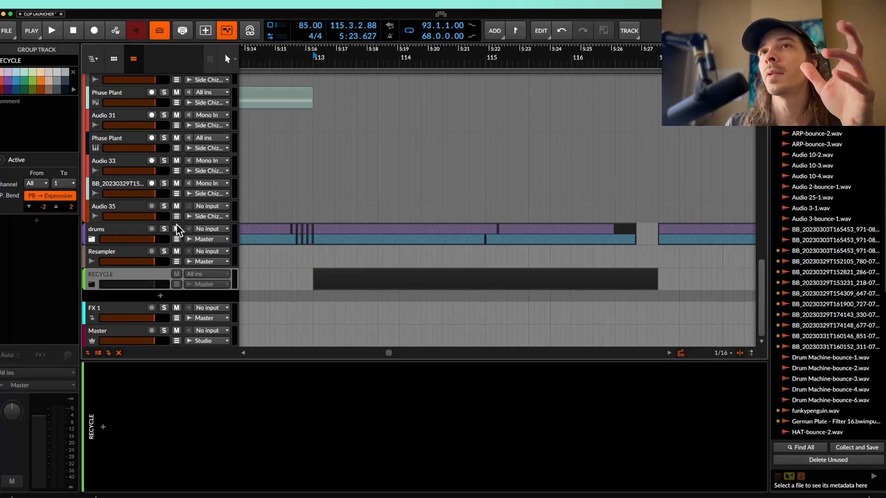
scroll(123, 209, up, 10)
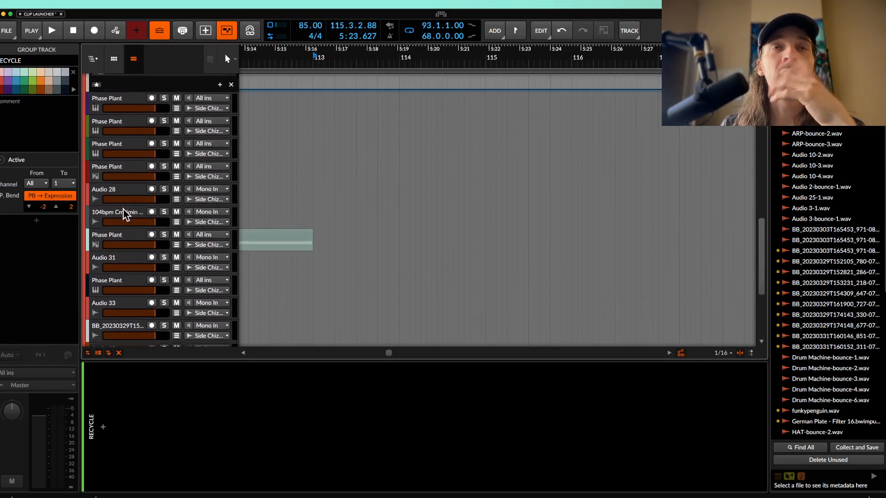
scroll(123, 210, up, 3)
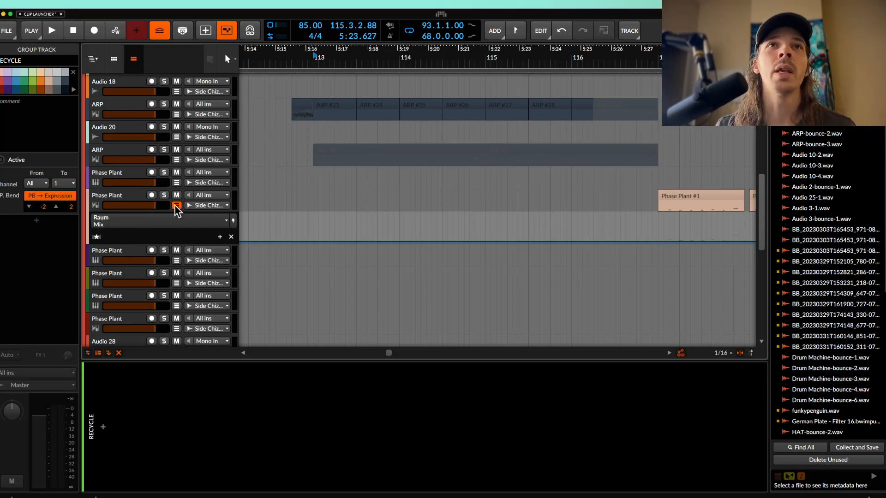
click(129, 197)
scroll(128, 197, down, 10)
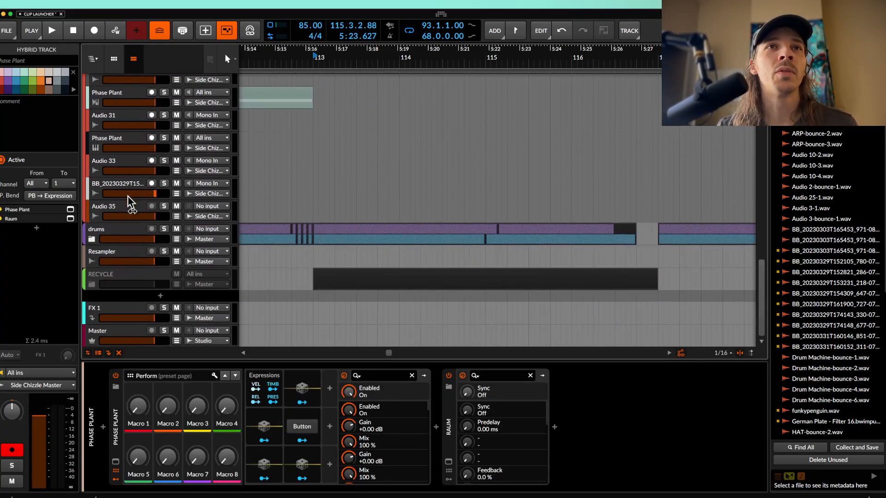
Add a new instrument track below Resampler and load the Phase Plant synth on it
click(123, 250)
key(super+t)
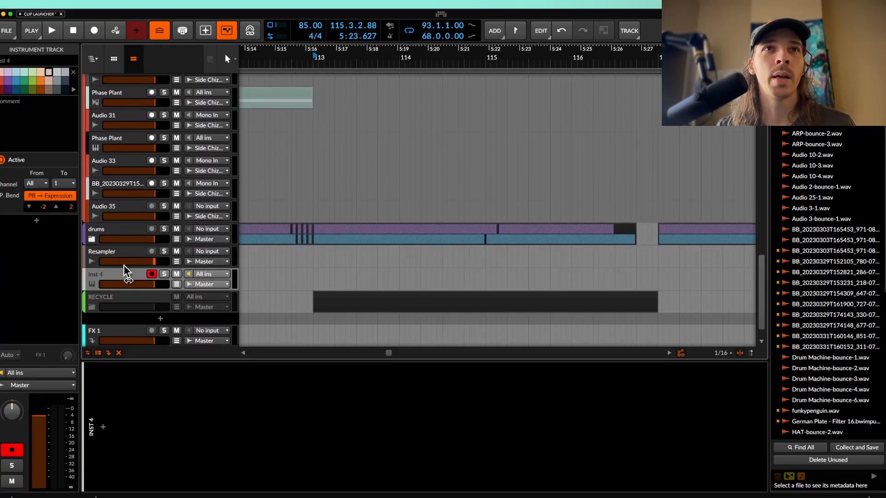
click(104, 426)
text(NEU)
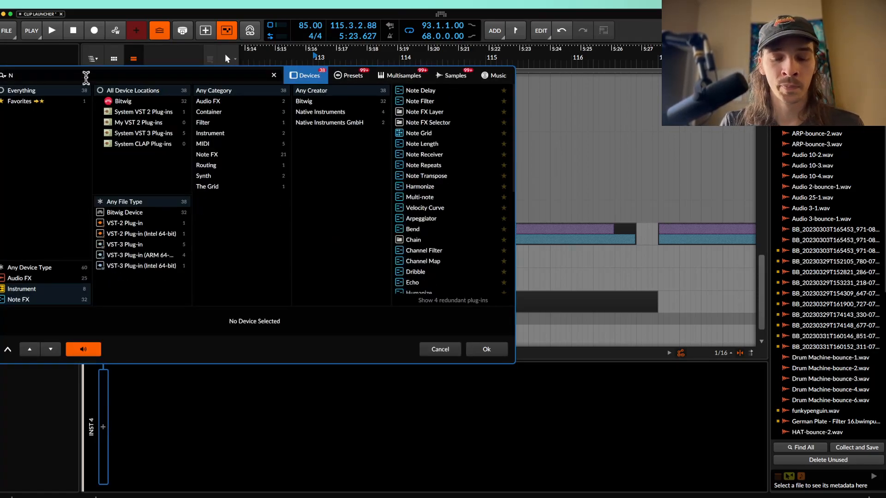
key(BackSpace)
text(PHASE)
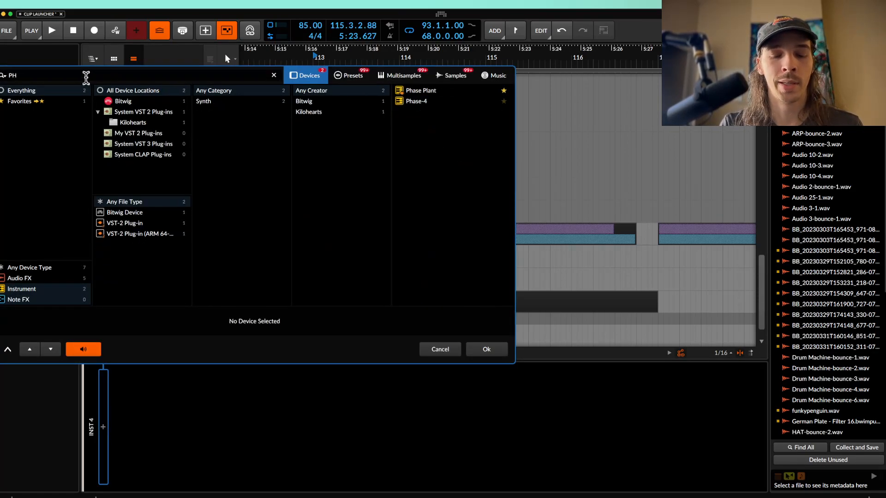
click(398, 91)
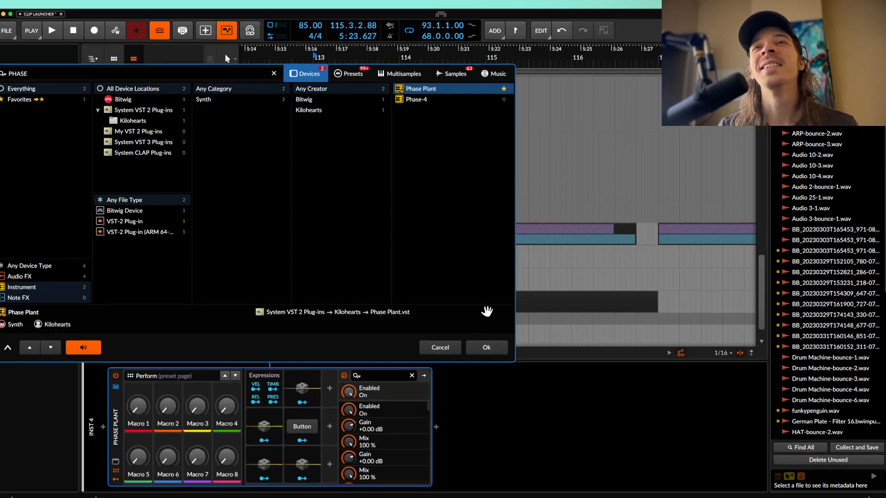
click(486, 347)
Load the FACE MELT preset from the user AETURNUM 5 Neuro Basses folder, show the on-screen keyboard, and close Phase Plant's window
click(213, 36)
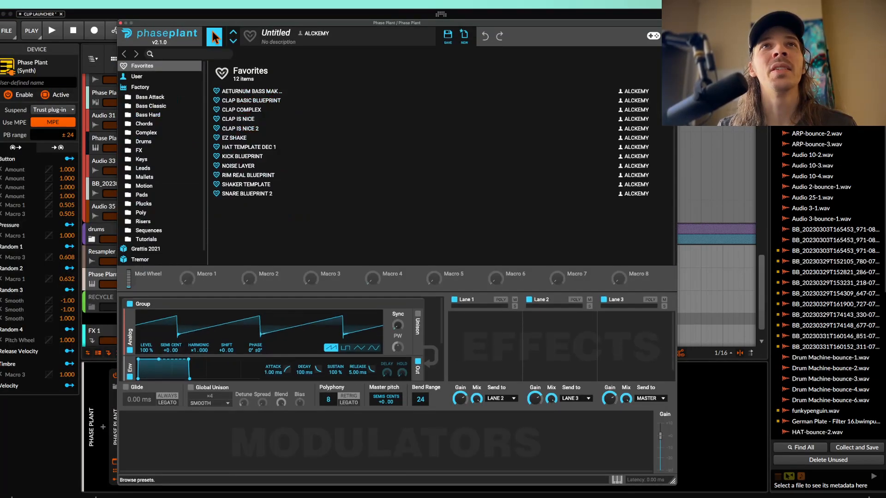
click(139, 77)
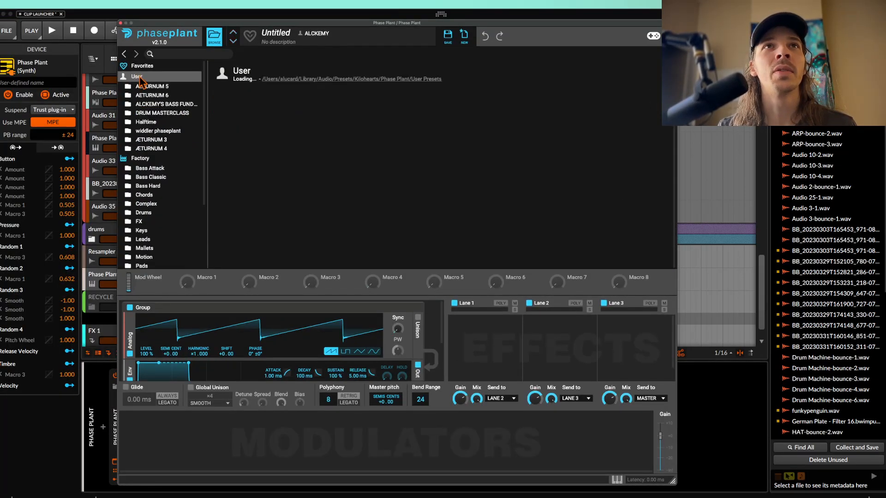
click(151, 87)
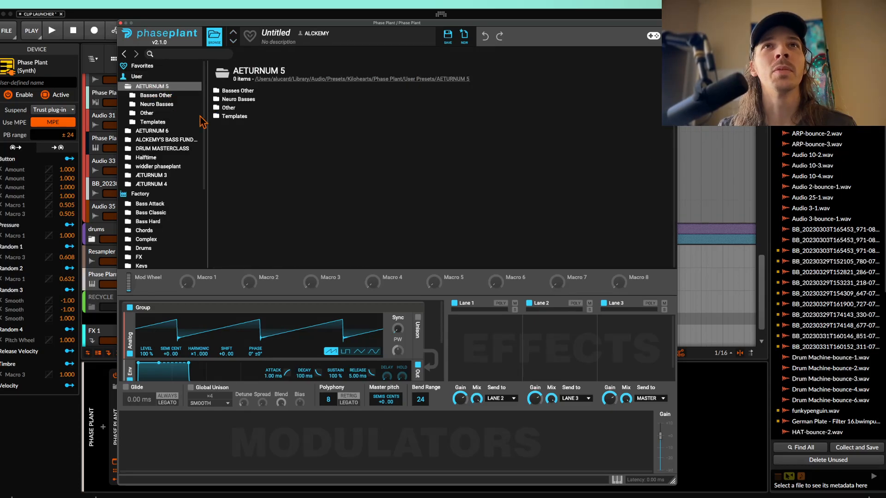
double_click(229, 98)
scroll(254, 161, down, 3)
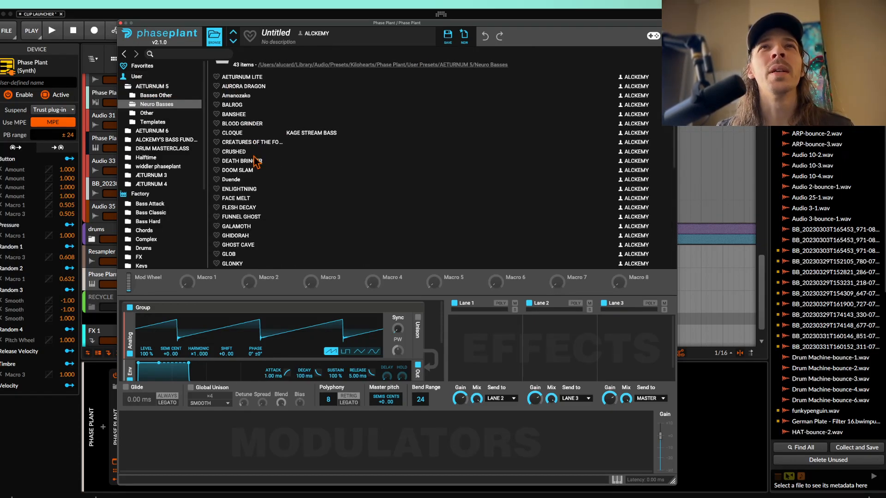
double_click(241, 183)
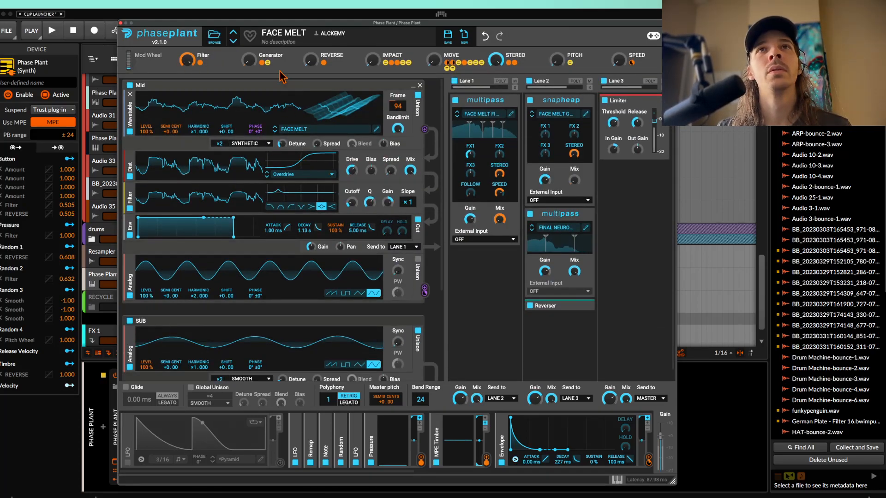
click(617, 480)
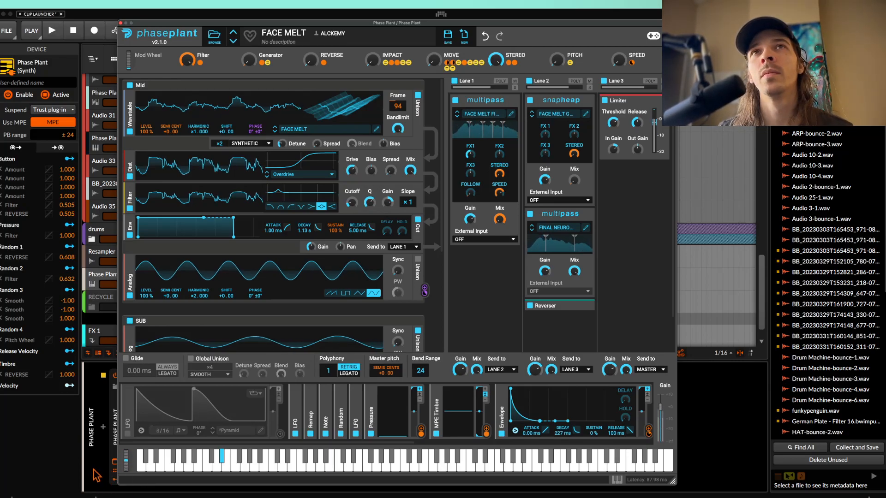
click(122, 22)
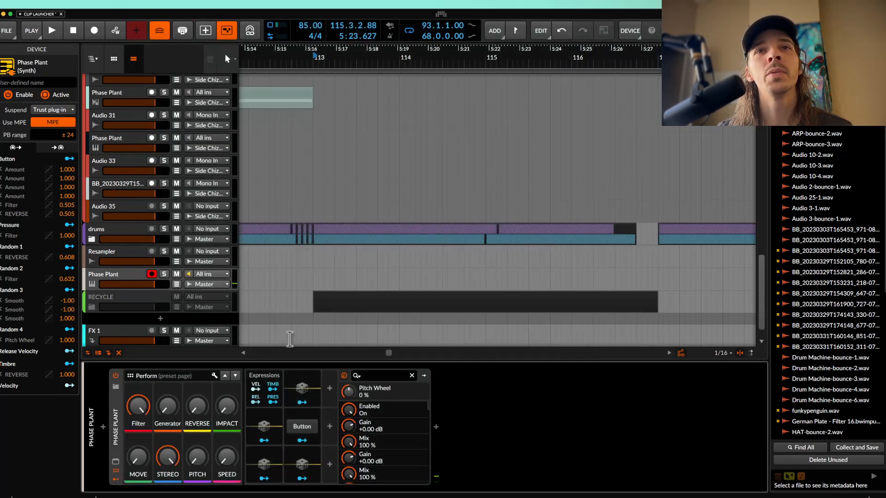
Insert the BABY Audio Smooth Operator effect after Phase Plant on its track
click(437, 431)
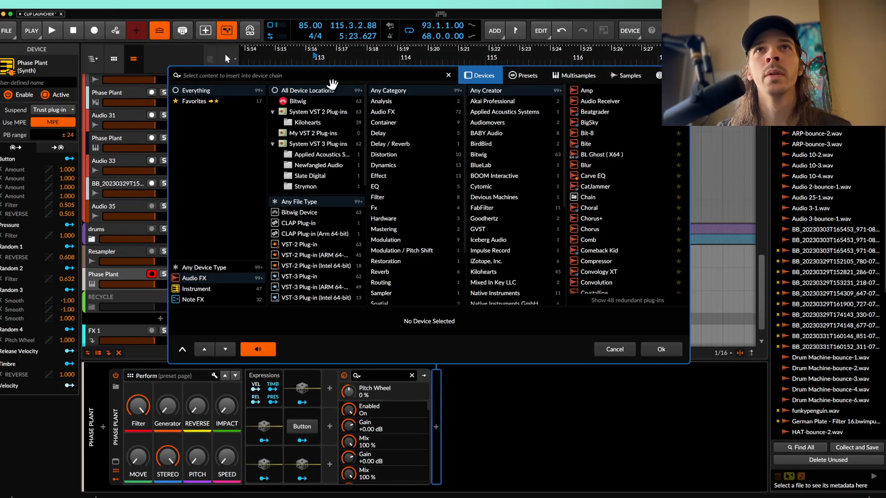
text(SMO)
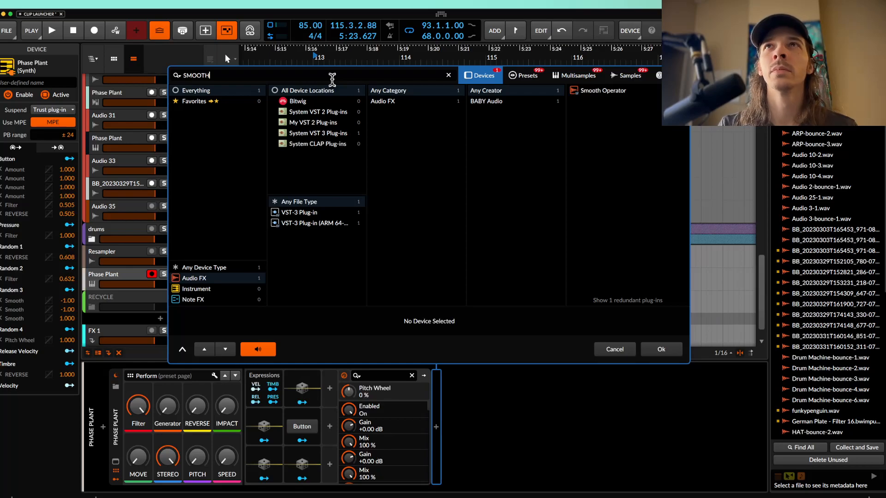
text(OTH)
click(593, 91)
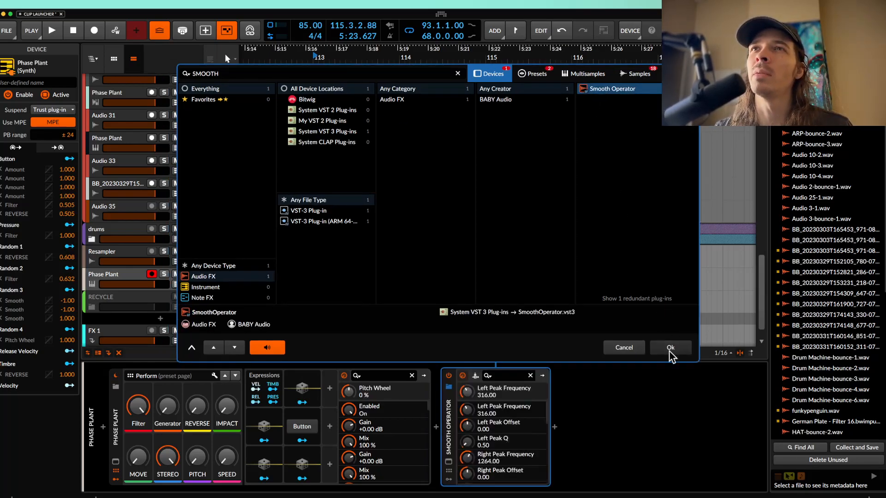
click(669, 348)
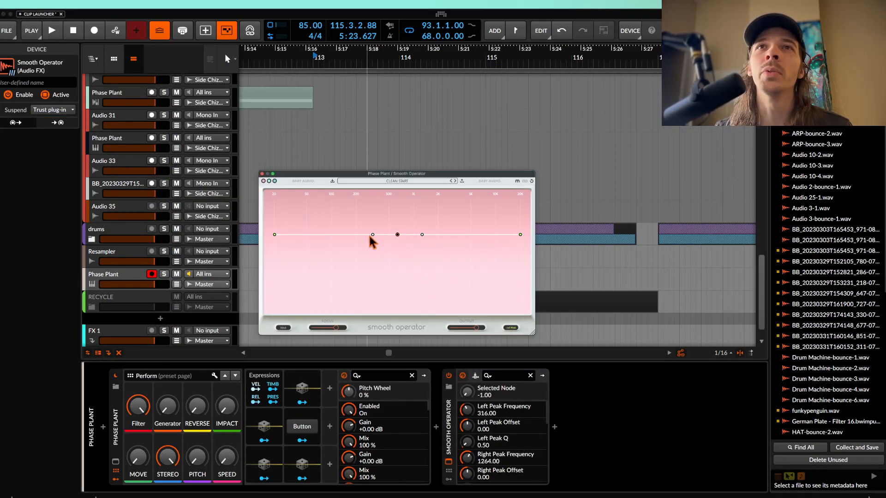
Boost Smooth Operator's left peak to about 31 near 75 Hz, and cut the right peak to -64 near 1167 Hz
drag(372, 235, 340, 201)
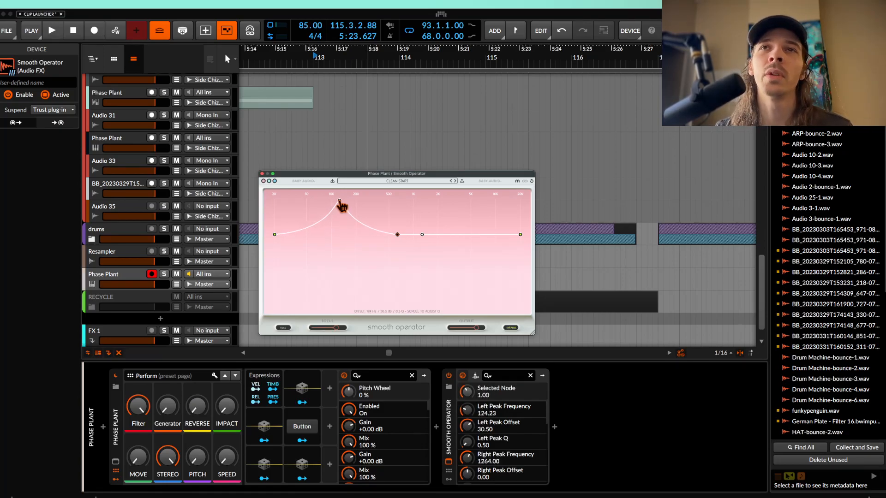
drag(422, 234, 421, 310)
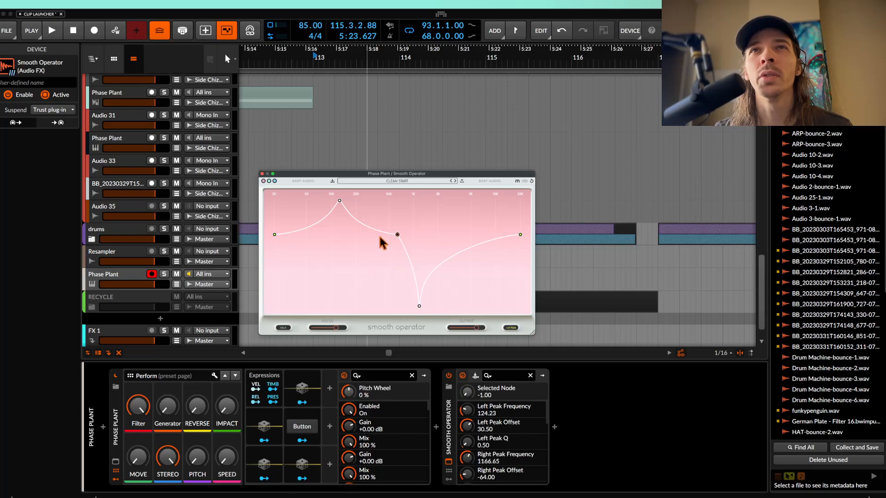
drag(339, 201, 321, 201)
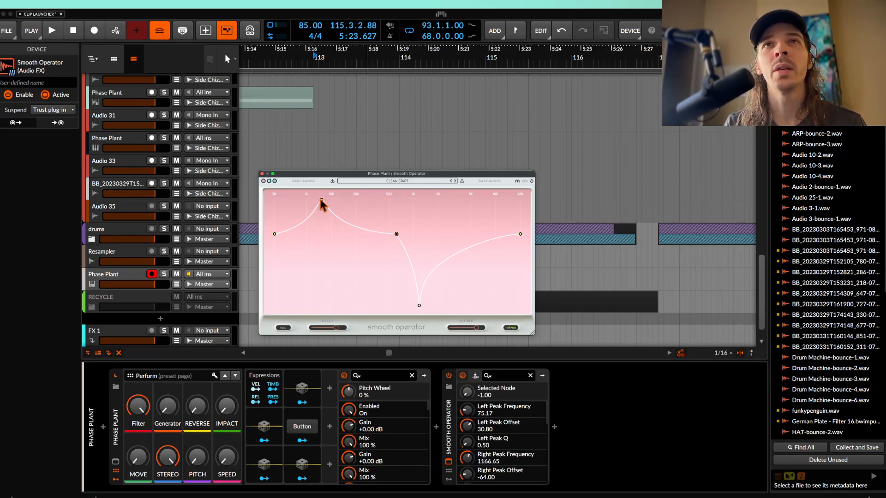
Reshape the curve with the left peak at about 373 Hz, offset -58, Q 6.1, and the right peak at about 879 Hz, offset 22
drag(321, 199, 417, 211)
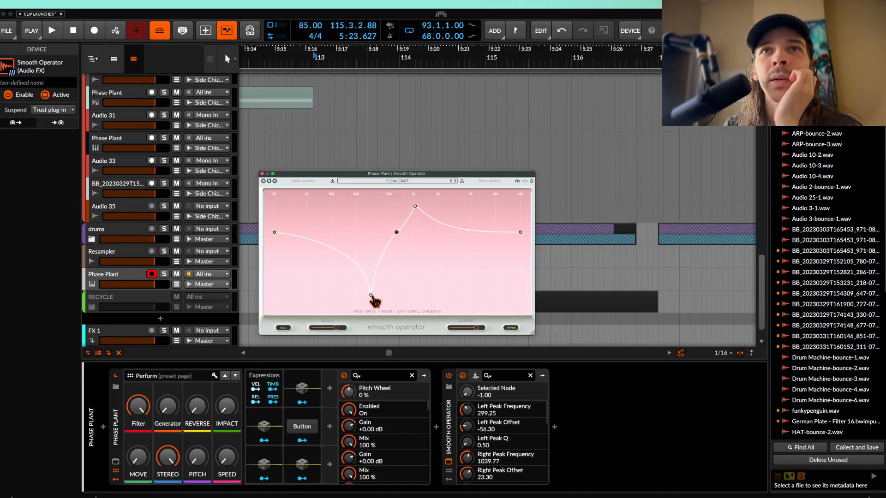
scroll(373, 301, up, 6)
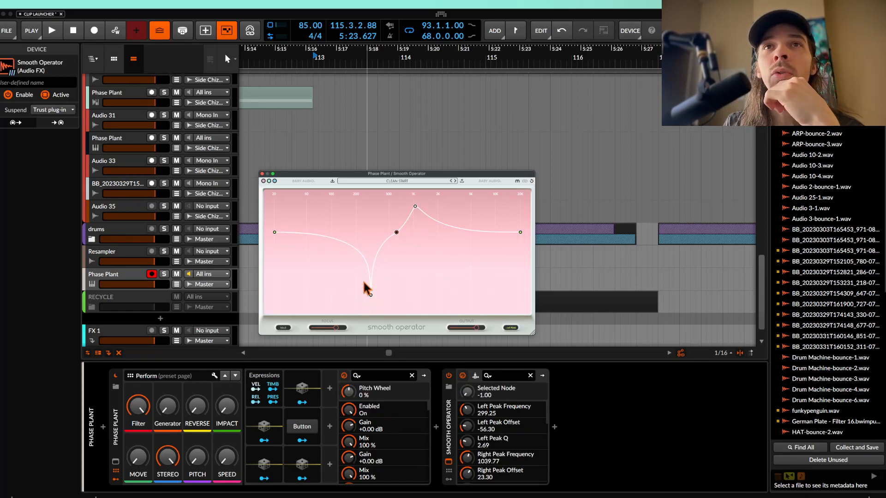
scroll(372, 299, up, 1)
scroll(373, 301, up, 4)
mouse_move(373, 301)
mouse_down()
mouse_move(363, 299)
mouse_move(382, 303)
mouse_up()
mouse_move(415, 206)
mouse_down()
mouse_move(426, 204)
mouse_move(411, 212)
mouse_up()
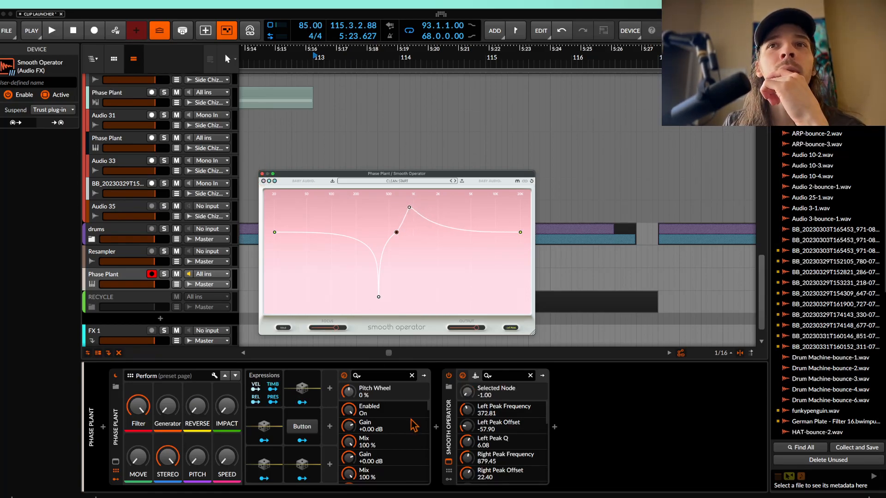
Show Smooth Operator's modulator slots and add a Random modulator to the first one
click(455, 422)
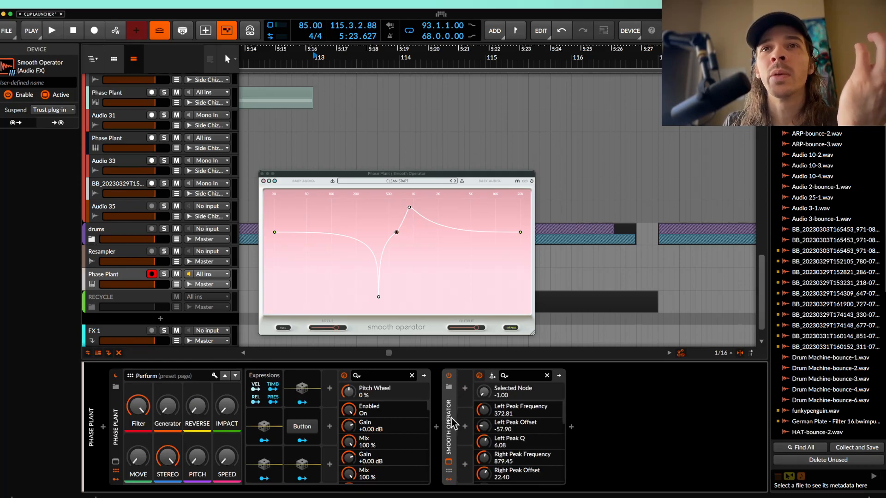
click(464, 388)
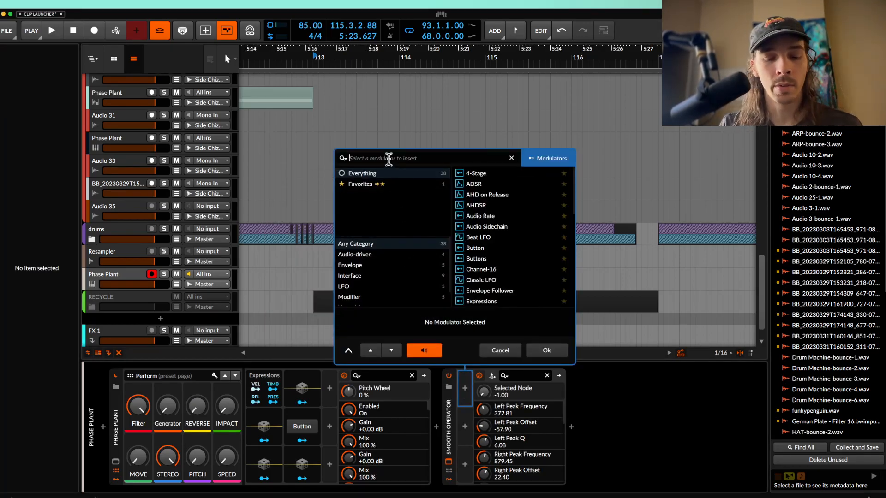
text(RANDOM)
click(463, 174)
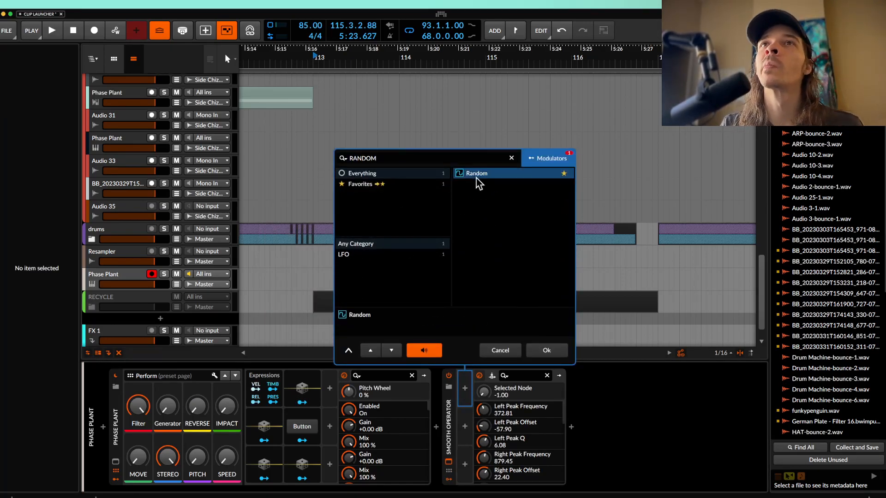
click(545, 351)
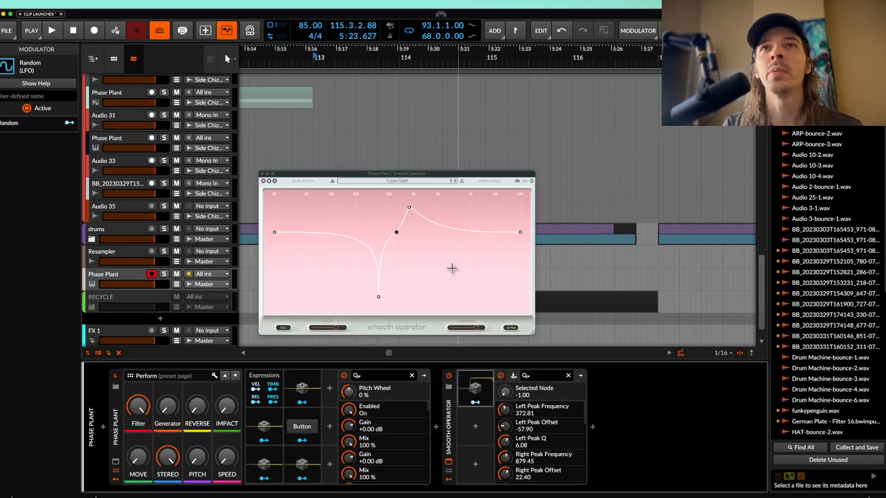
Move the right peak to about 956 Hz, then modulate its frequency with a smoother Random signal at -0.15
drag(406, 210, 413, 211)
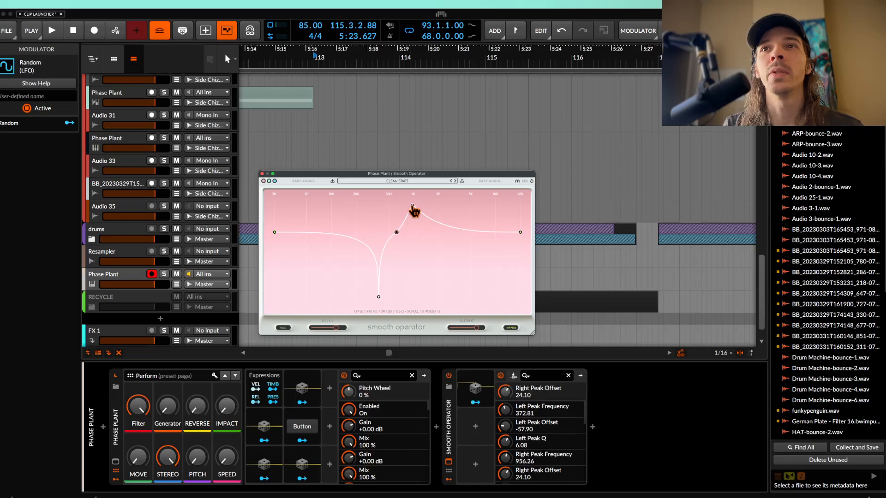
click(478, 408)
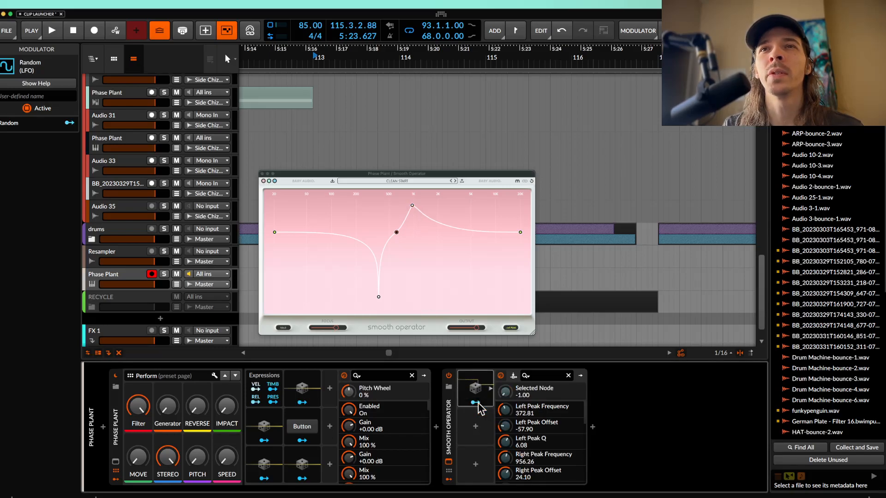
drag(504, 458, 504, 464)
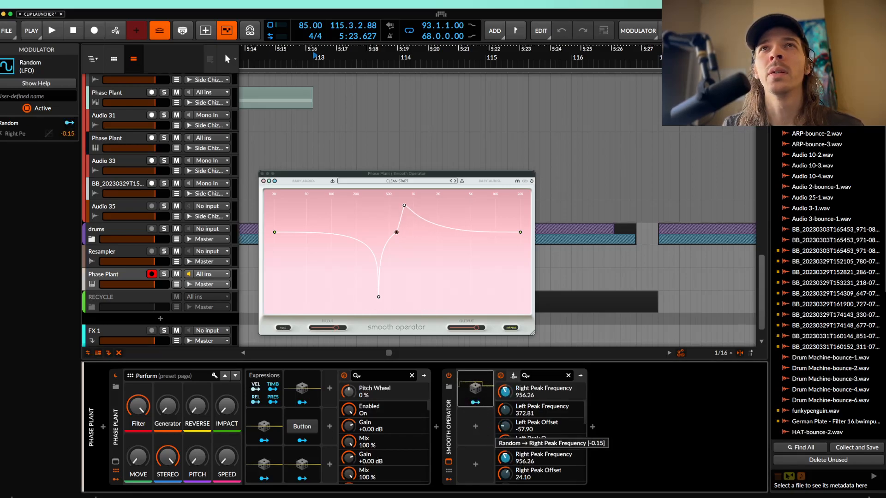
click(473, 396)
drag(530, 422, 531, 411)
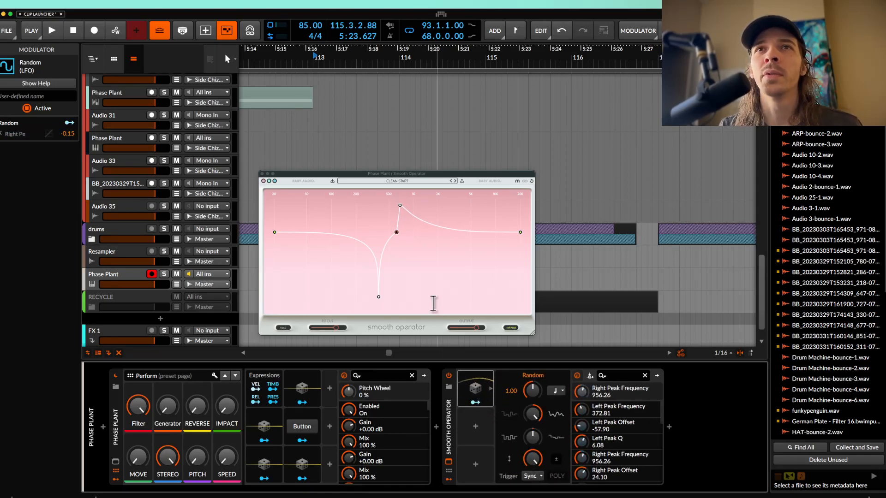
Move the left peak to about 484 Hz and set Random's modulation of peak frequency to -0.21 left and 0.137 right
mouse_move(377, 301)
mouse_down()
mouse_move(361, 299)
mouse_move(390, 300)
mouse_up()
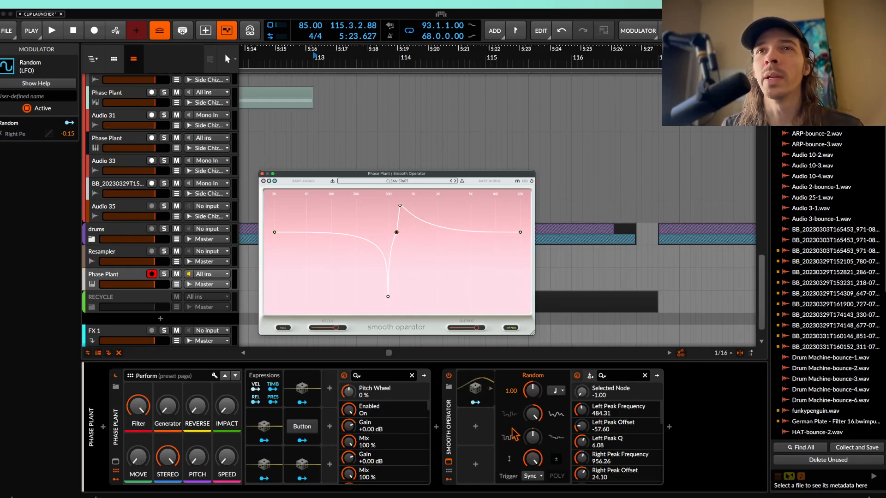
click(478, 403)
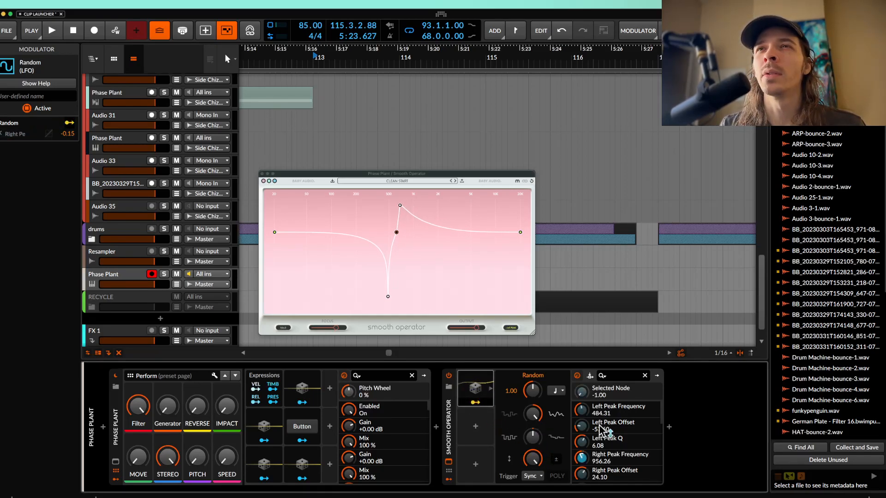
drag(583, 410, 582, 407)
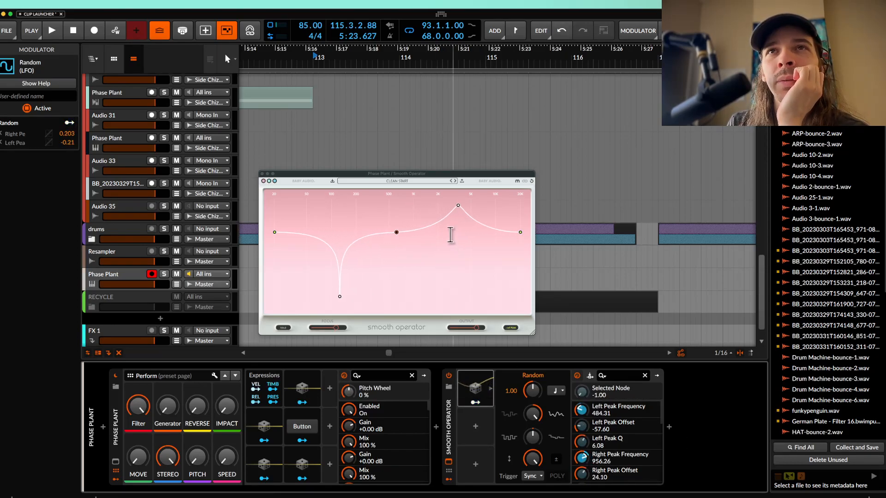
drag(581, 458, 581, 457)
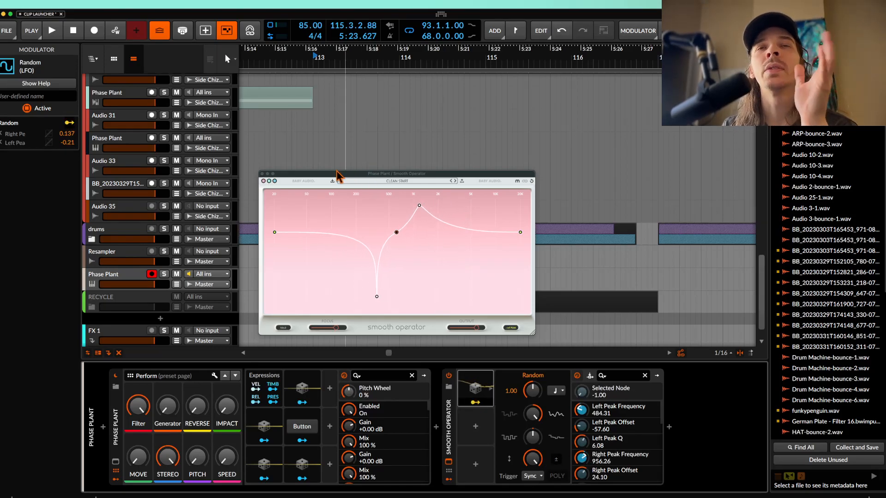
click(263, 174)
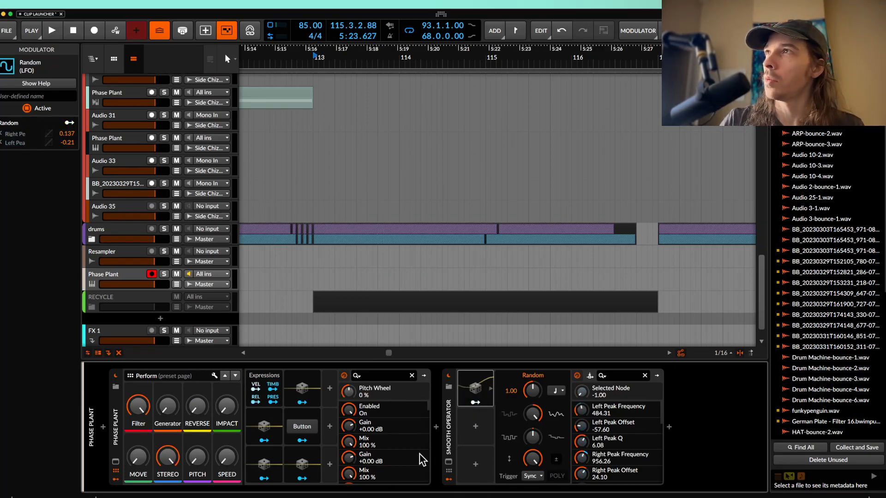
Turn Phase Plant's Filter macro down, and raise Smooth Operator's Focus to maximum in its reopened window
click(450, 416)
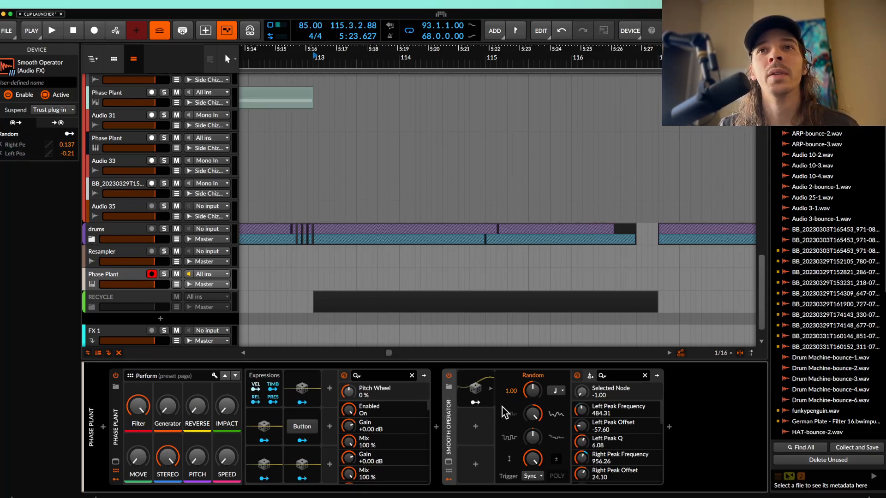
drag(140, 414, 127, 438)
click(447, 463)
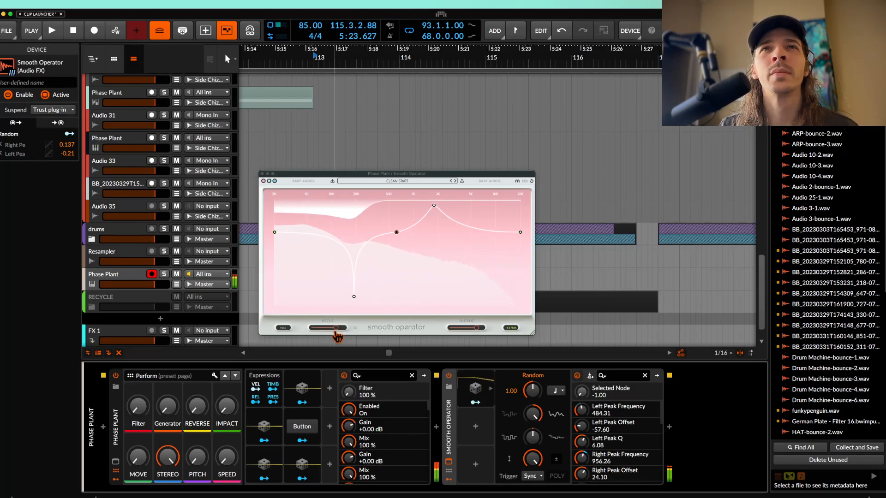
drag(336, 328, 372, 332)
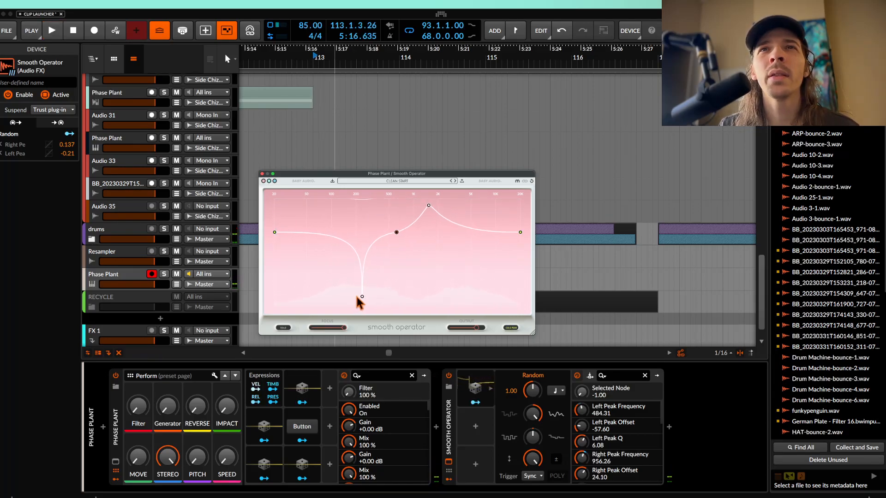
Deactivate the Random modulator and adjust the left peak to about 474 Hz, offset -57, and the right peak to about 927 Hz, offset 30
click(480, 388)
key(alt+a)
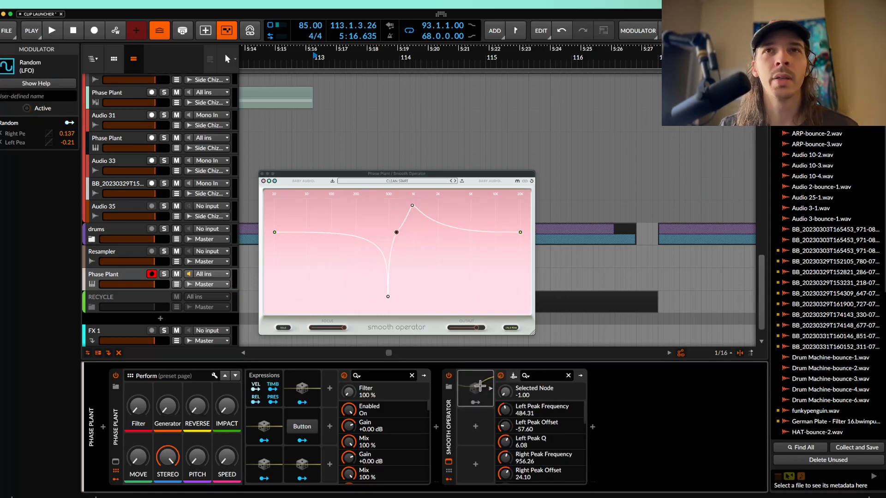
drag(388, 298, 387, 297)
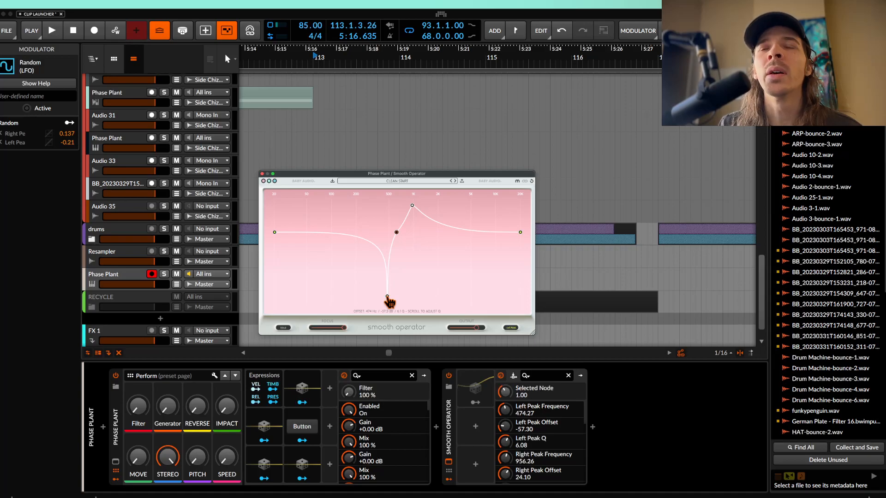
click(413, 206)
drag(416, 212, 408, 142)
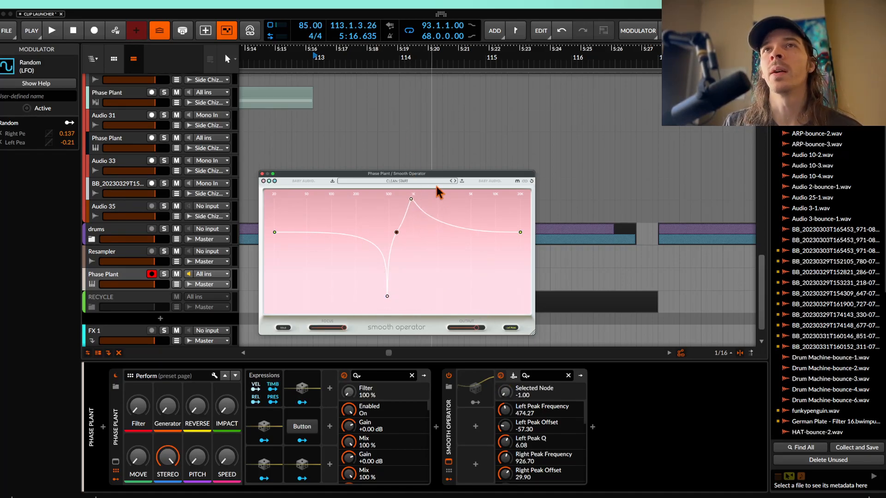
Duplicate Smooth Operator to make four instances in series, and collapse the parameter lists of all four
click(453, 438)
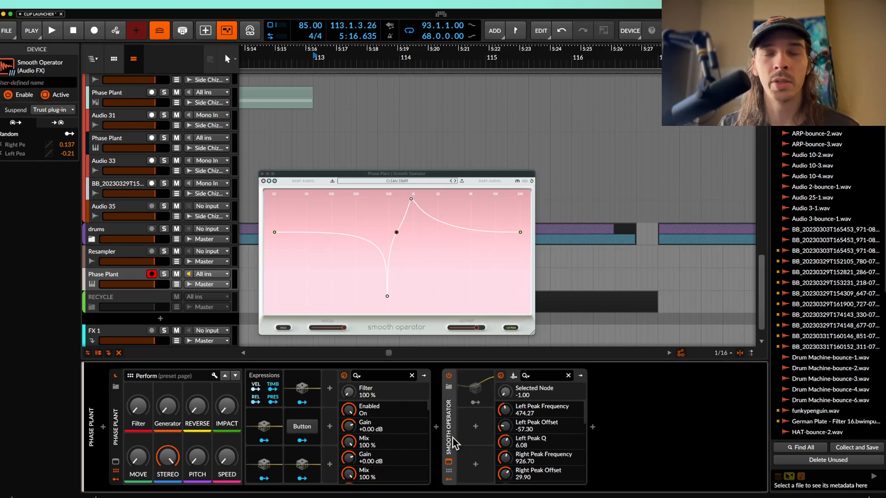
key(ctrl+d)
key(ctrl+d)
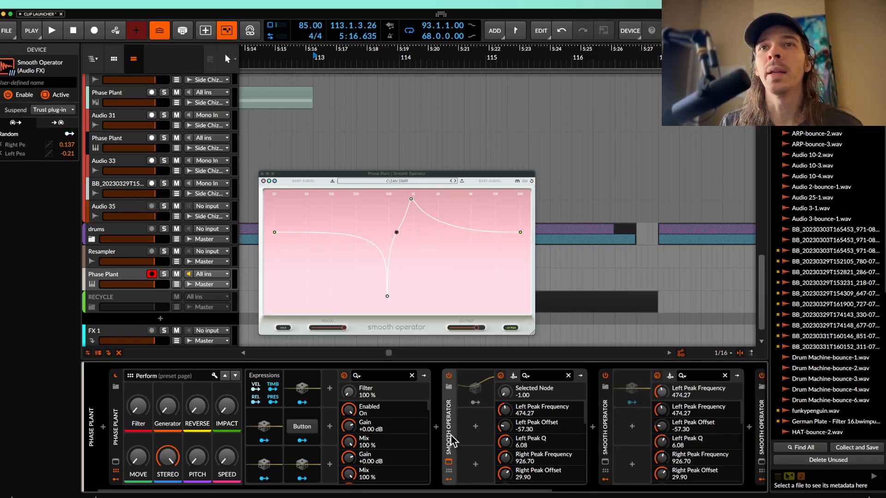
double_click(453, 441)
double_click(510, 434)
double_click(575, 441)
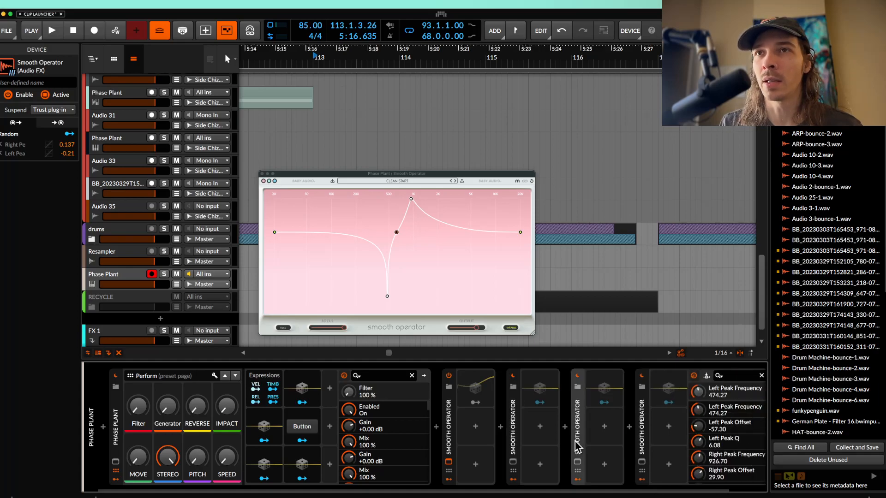
double_click(639, 446)
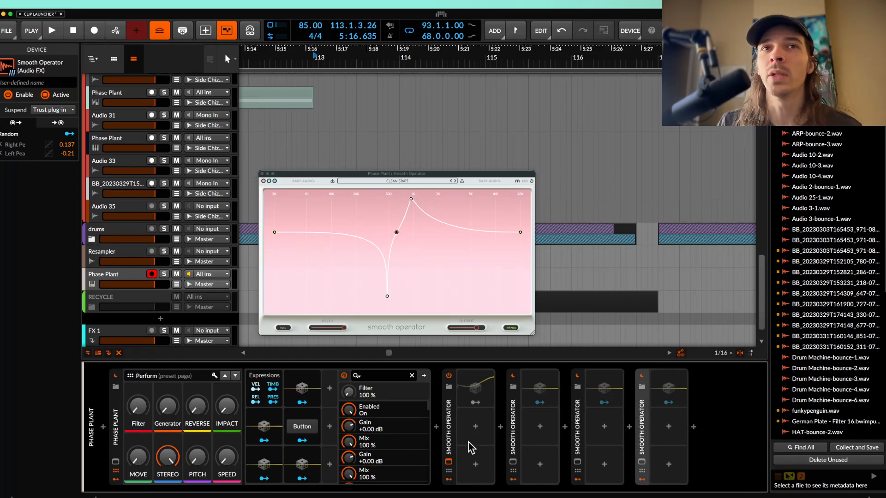
Raise Phase Plant's Filter macro to maximum and add Newfangled Saturate after the last Smooth Operator, closing its window
drag(145, 404, 145, 358)
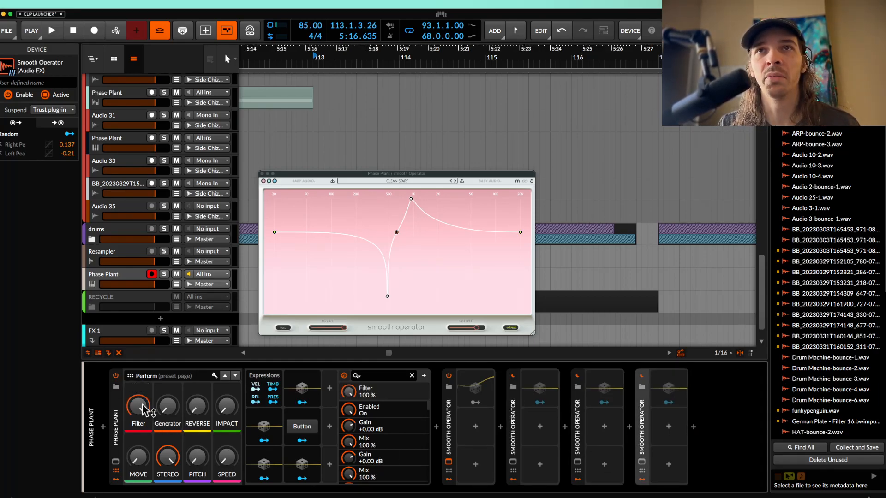
click(693, 427)
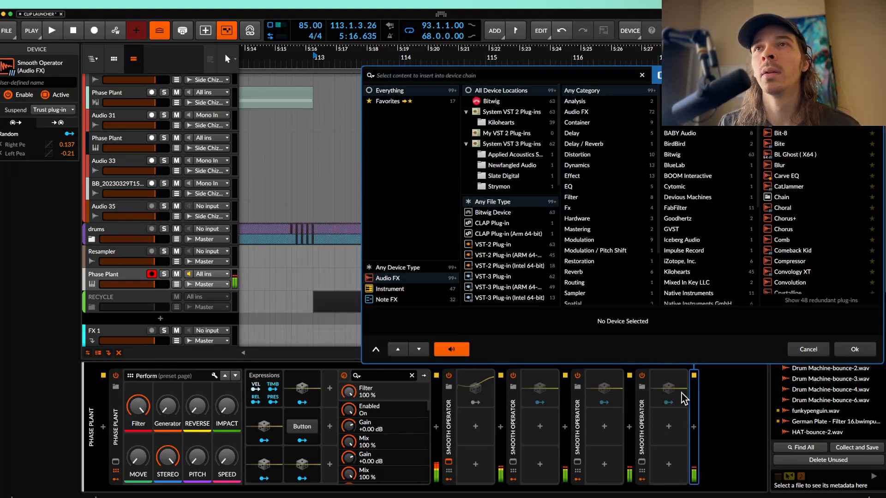
text(SAT)
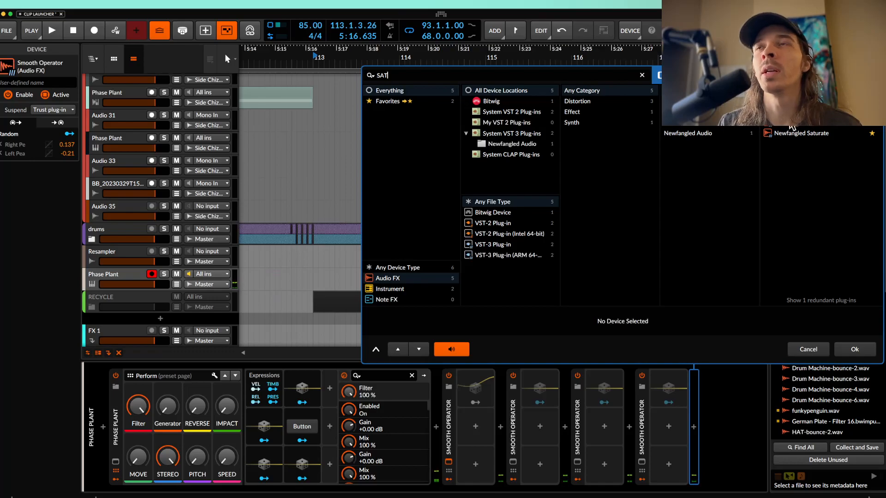
click(803, 134)
click(854, 348)
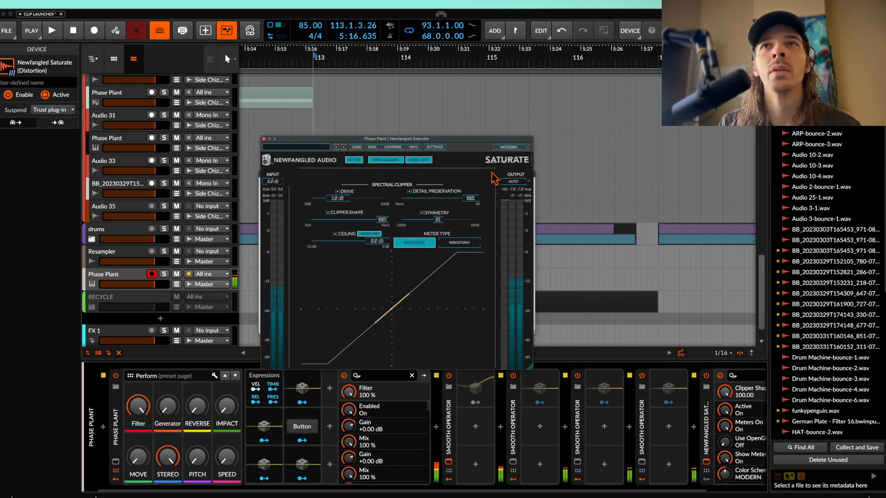
click(264, 139)
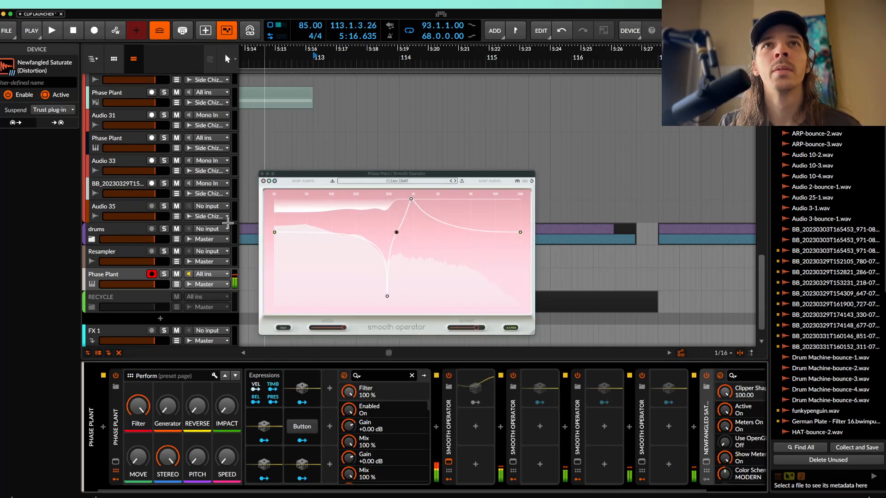
Examine the FACE MELT patch in Phase Plant's editor and the Phase Plant track's device chain and track settings
click(115, 461)
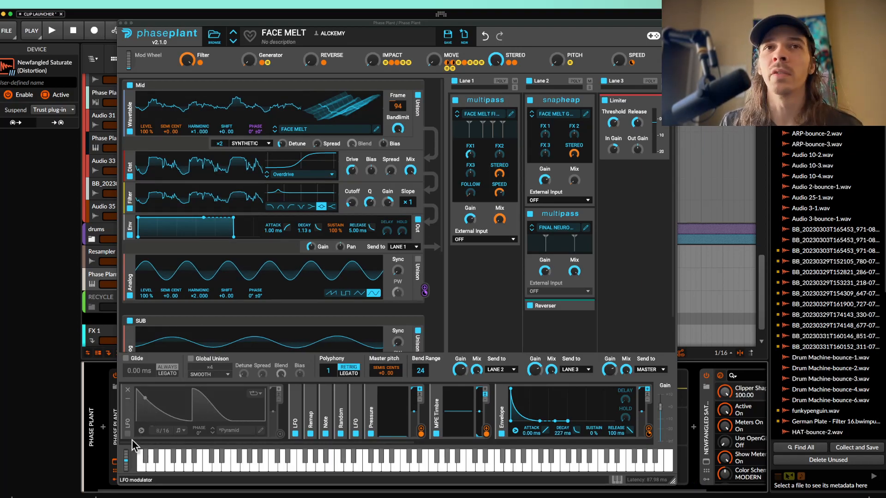
drag(124, 461, 62, 476)
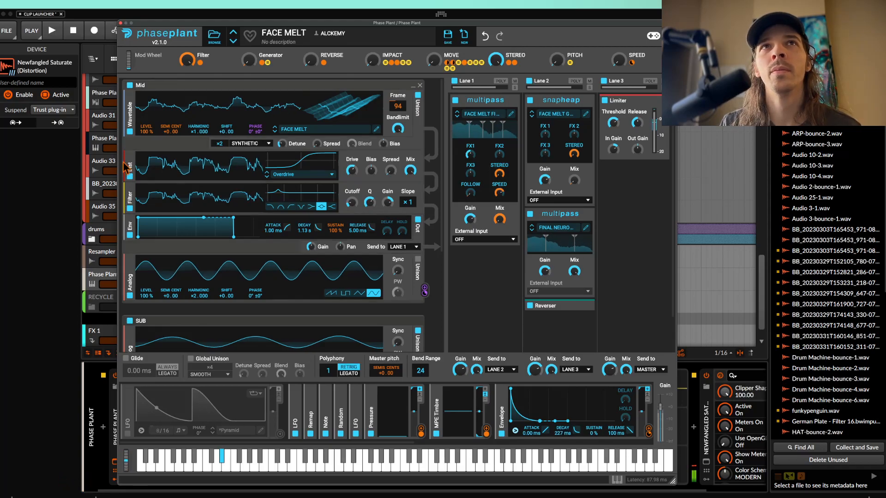
click(115, 33)
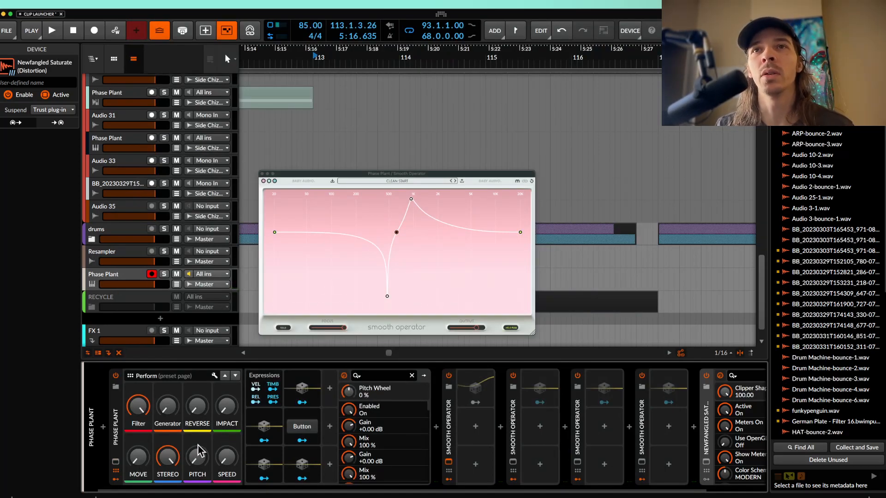
scroll(198, 454, right, 3)
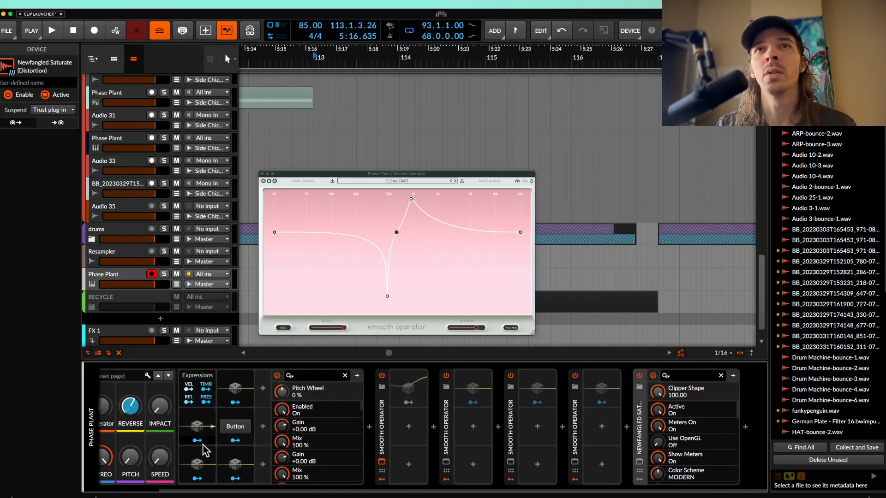
click(110, 284)
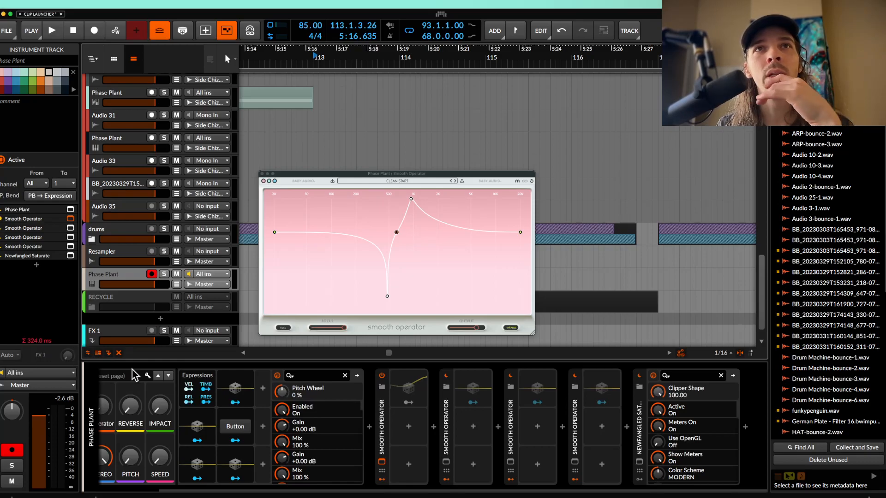
Delete all four Smooth Operator instances from the Phase Plant track's chain, and delete the Phase Plant track itself
click(447, 406)
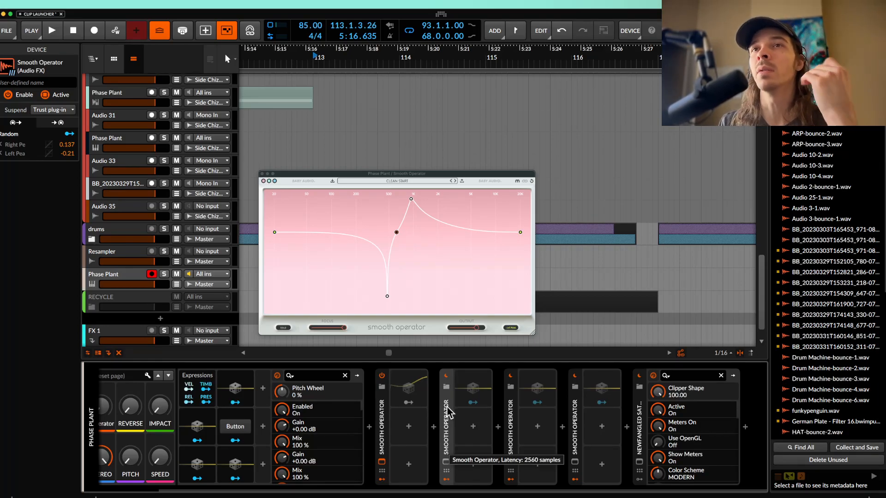
shift+click(574, 419)
key(Delete)
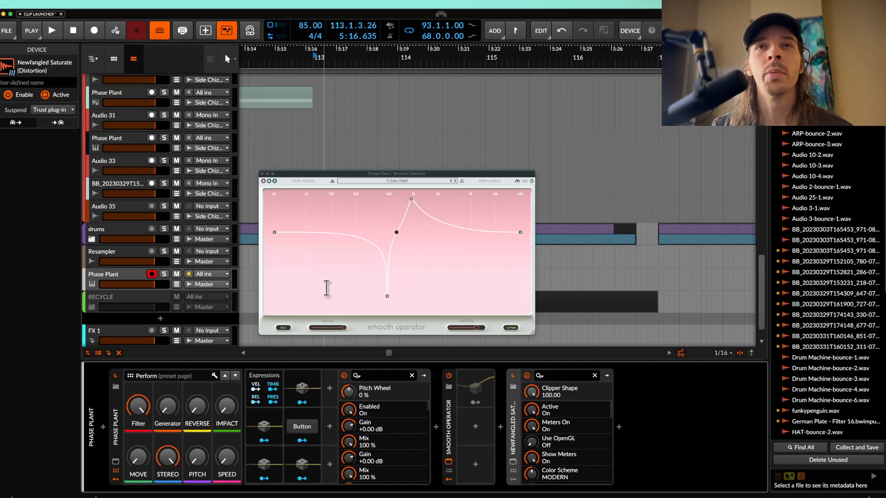
click(362, 175)
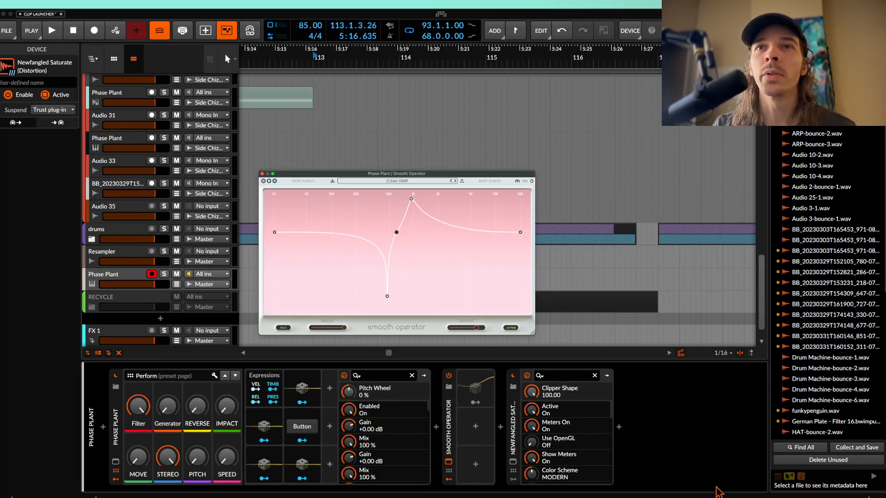
click(454, 414)
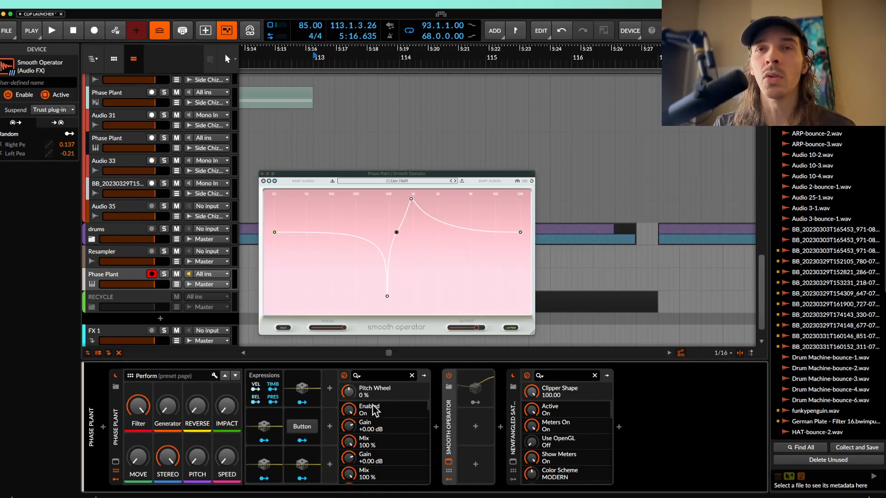
key(Delete)
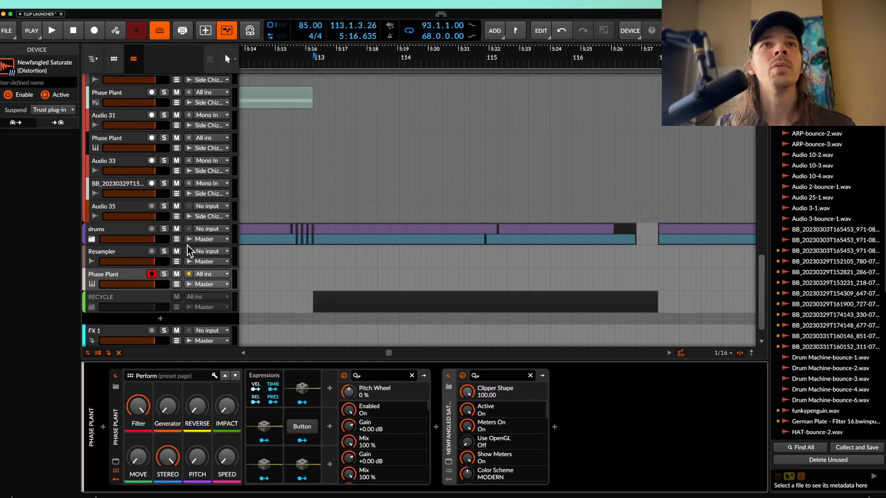
click(94, 274)
key(Delete)
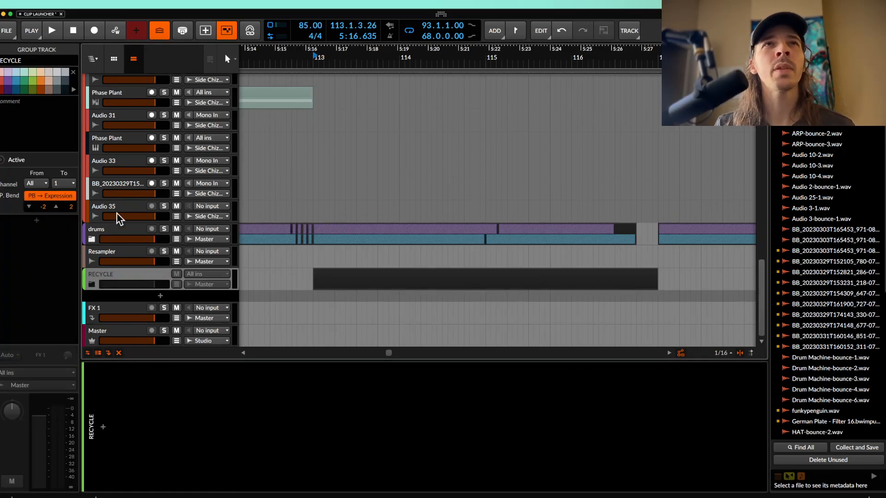
Hide the Raum Mix automation lane under its Phase Plant track
scroll(117, 214, up, 2)
scroll(118, 214, up, 5)
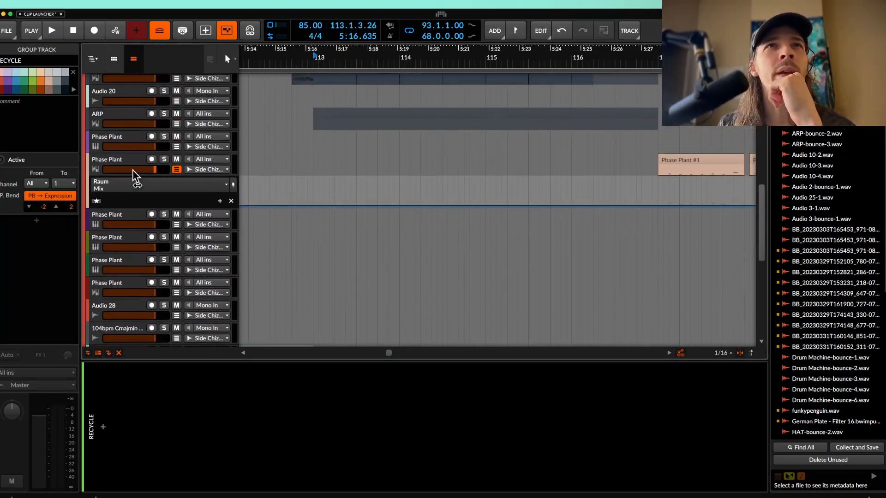
click(176, 169)
Fold the Side Chizzle group and display the drums group track's device chain
scroll(175, 171, up, 6)
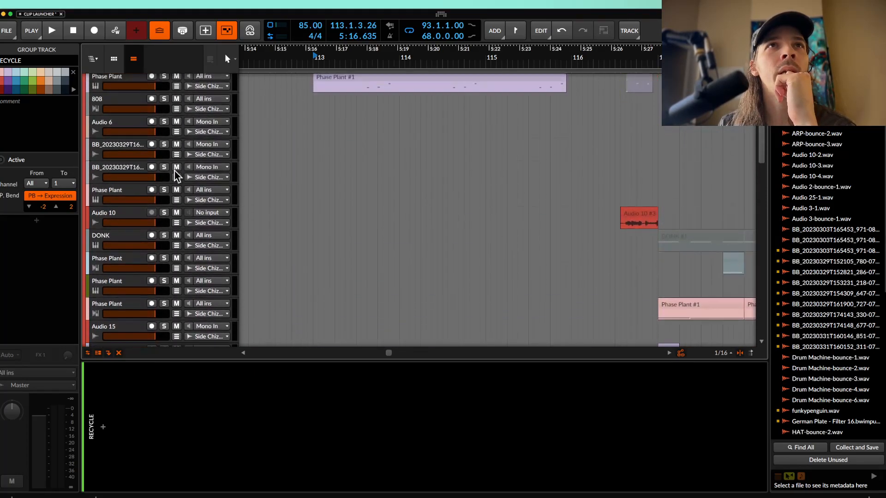
scroll(174, 170, up, 1)
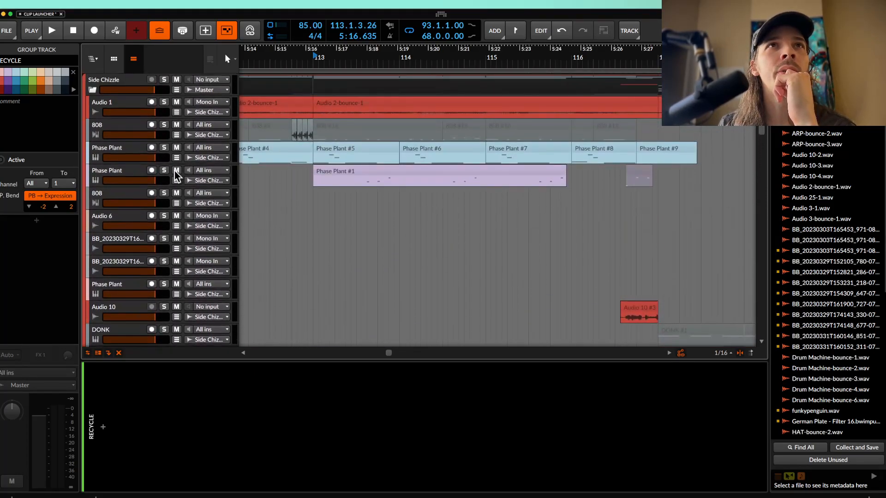
click(91, 91)
click(110, 99)
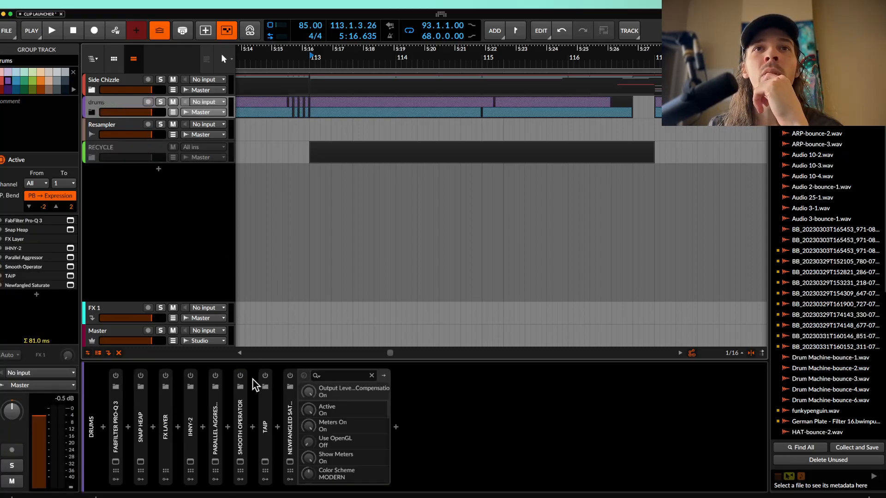
Open the TAIP plug-in on the drums track, lower its Noise to minimum, and move it after Newfangled Saturate
click(265, 462)
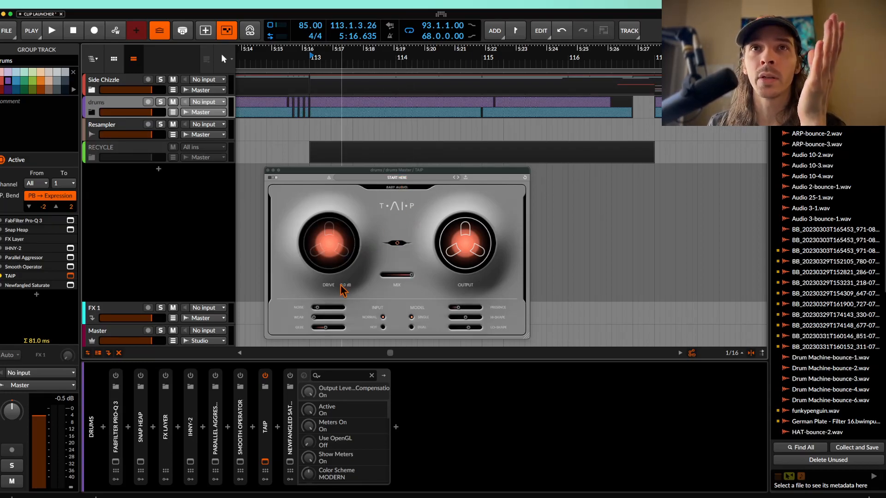
drag(317, 308, 305, 314)
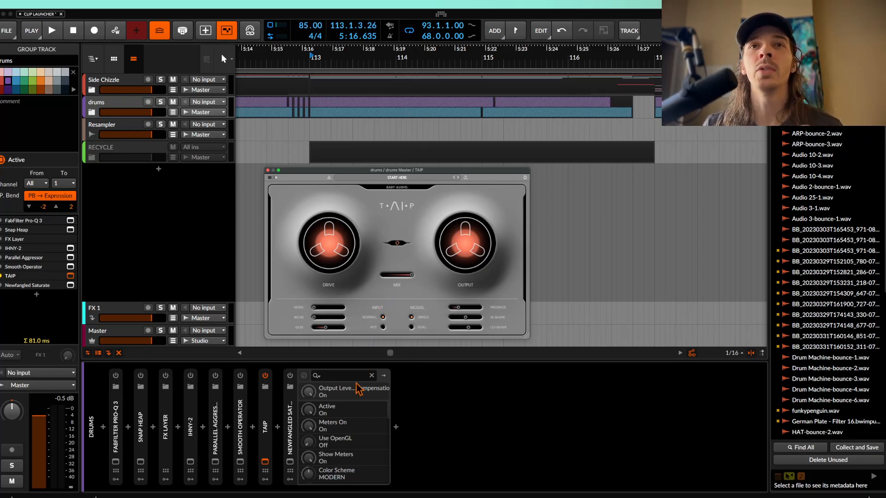
drag(267, 403, 392, 406)
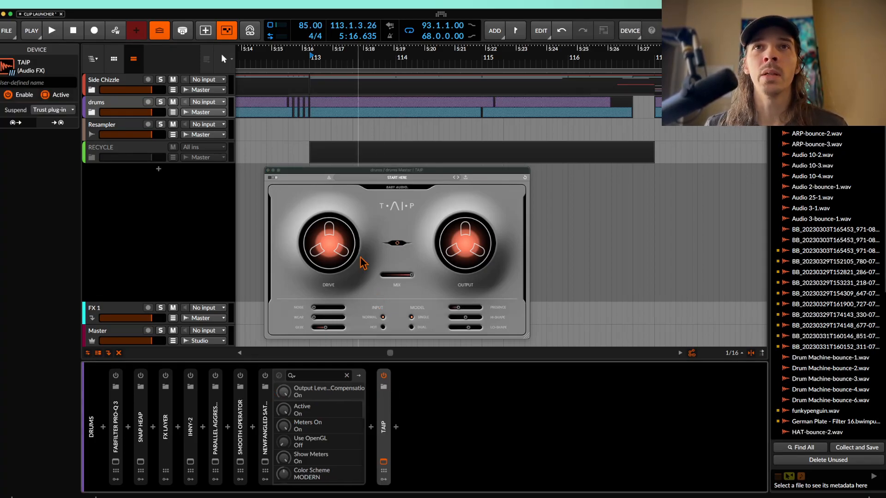
Look through TAIP's factory and artist preset list without loading one, and close the plug-in window
click(354, 179)
scroll(389, 190, down, 20)
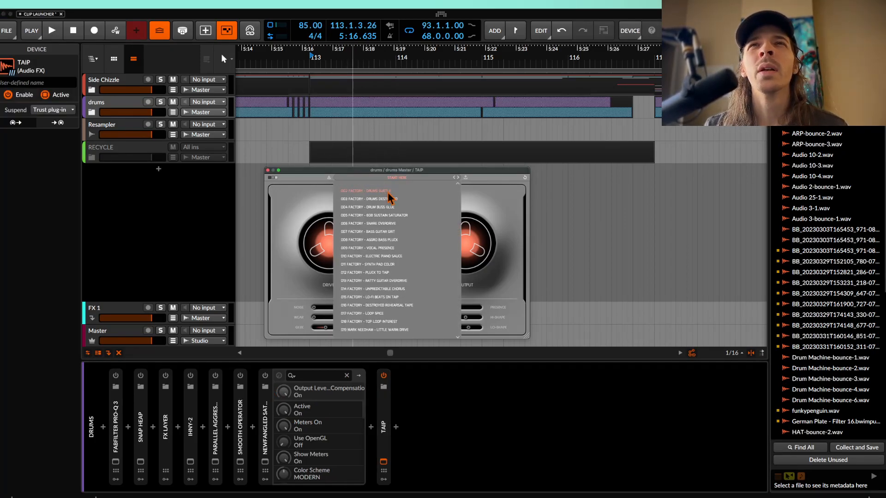
scroll(385, 307, up, 20)
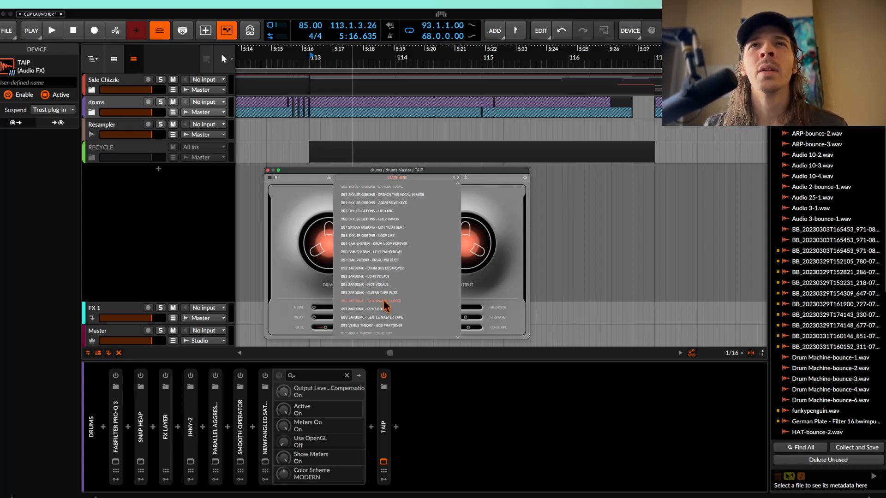
click(268, 170)
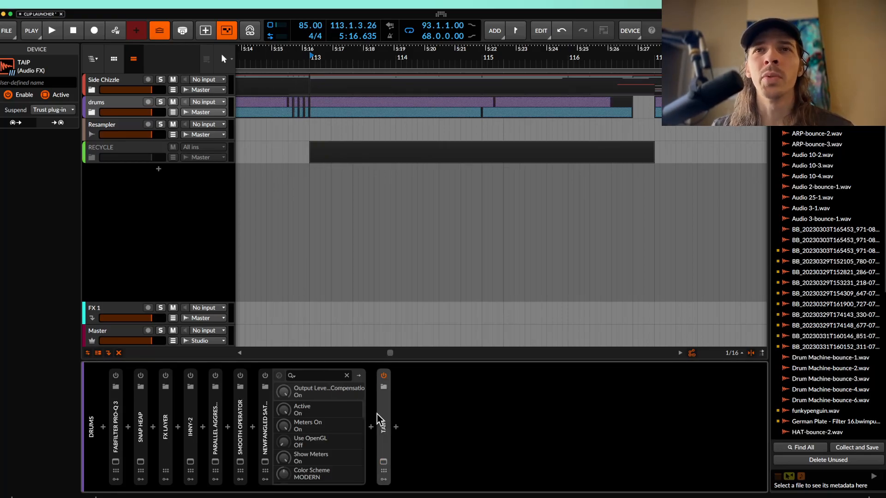
Replace TAIP at the end of the drums chain with a fresh TAIP instance after Newfangled Saturate
key(Delete)
click(371, 427)
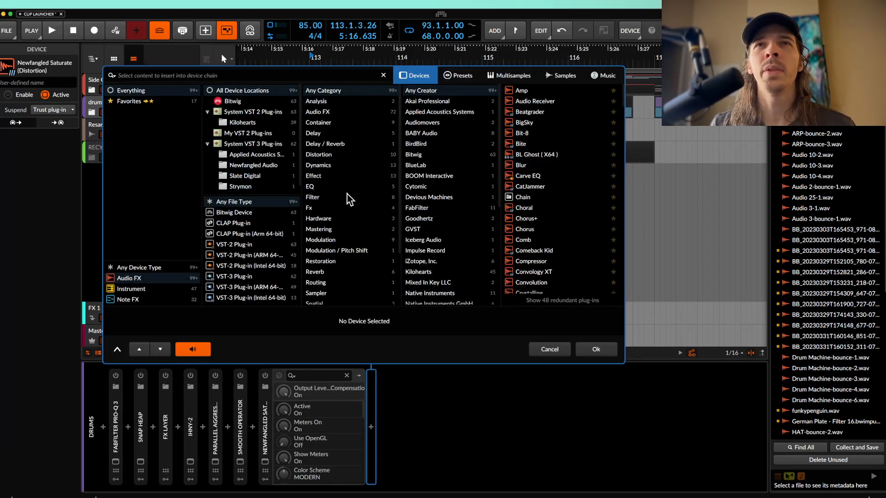
text(TAIP)
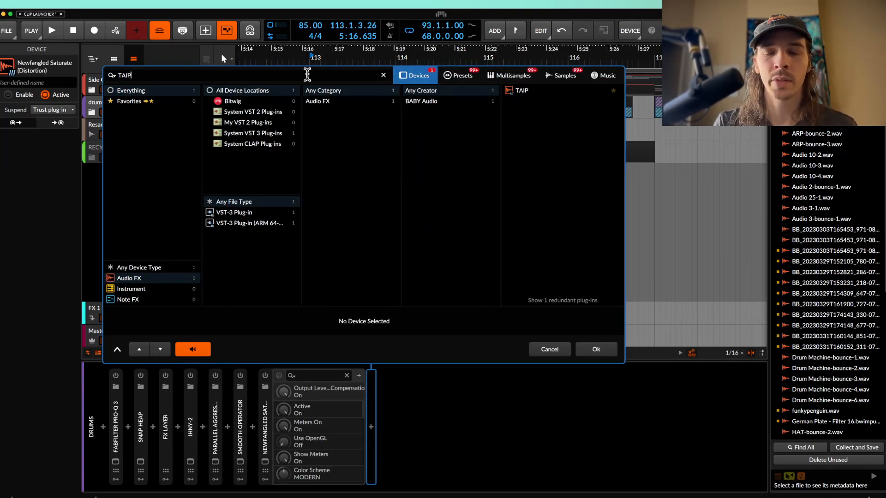
click(521, 92)
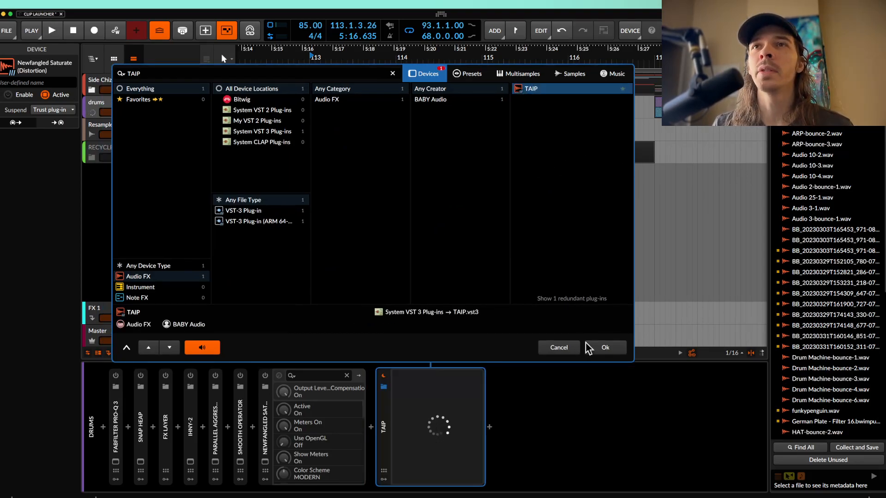
click(595, 349)
Solo the drums track and compare its playback with TAIP bypassed and enabled, leaving TAIP enabled
click(162, 103)
click(384, 375)
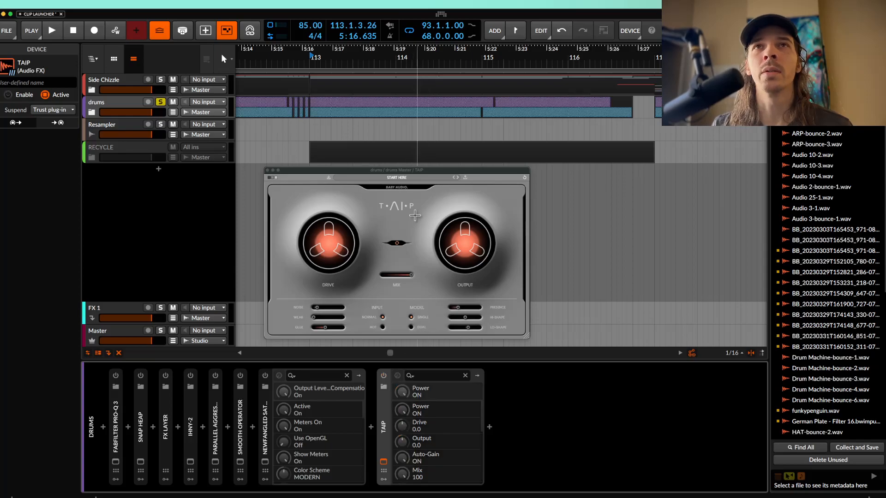
key(space)
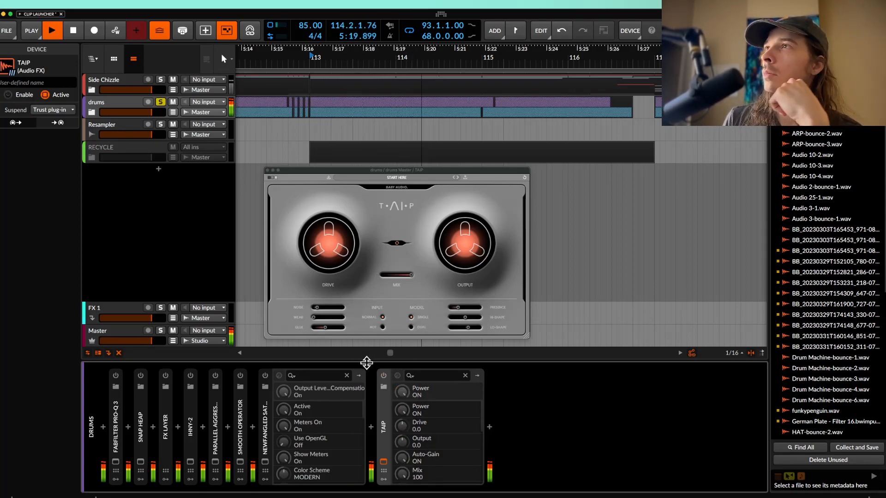
click(384, 377)
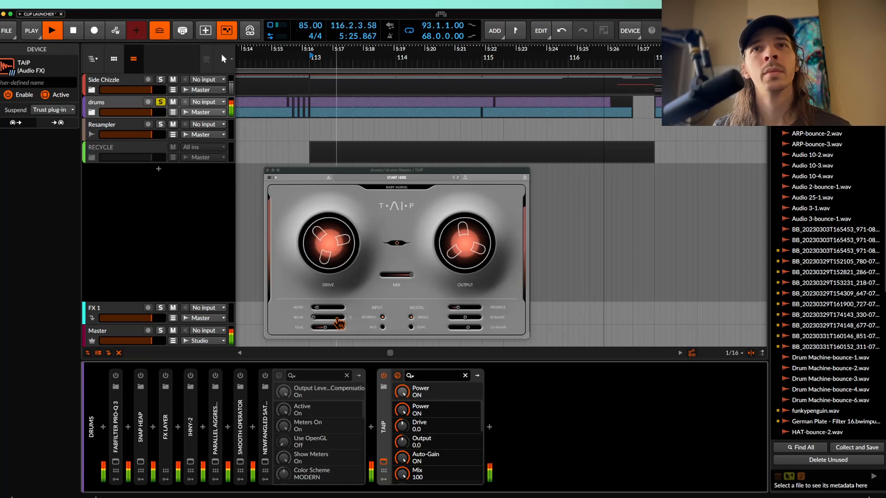
key(space)
click(383, 377)
key(space)
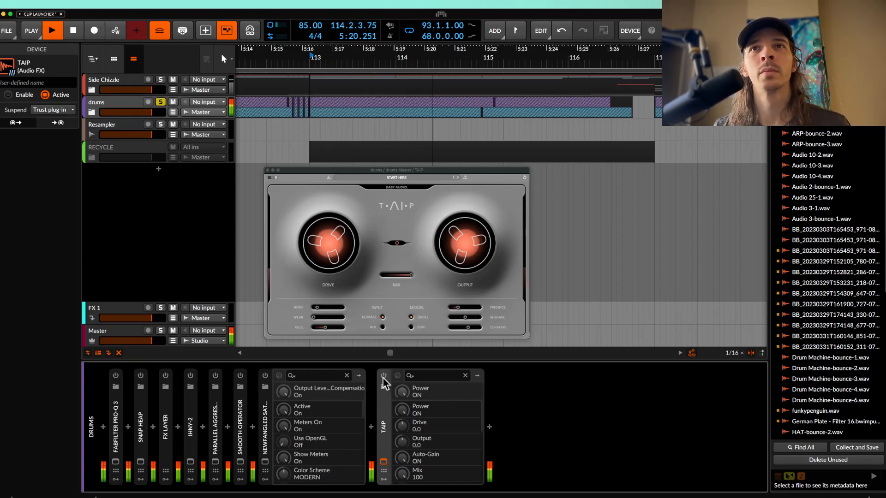
click(384, 376)
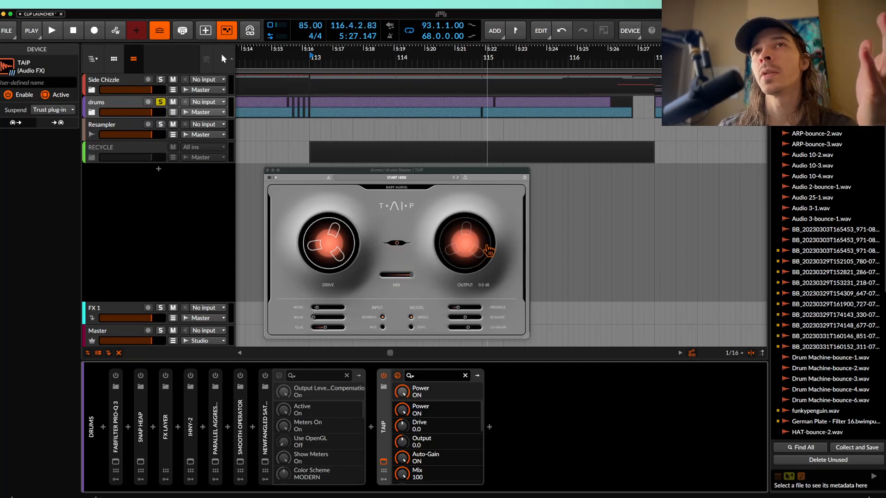
mouse_move(327, 244)
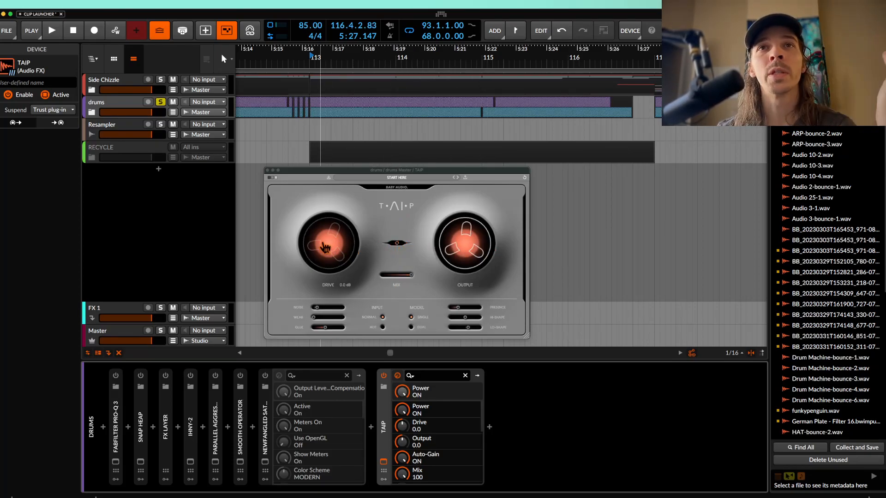
Reset TAIP's Drive to 0.0, play the soloed drums, and audition Drive at 2.7
drag(321, 246, 317, 288)
double_click(328, 244)
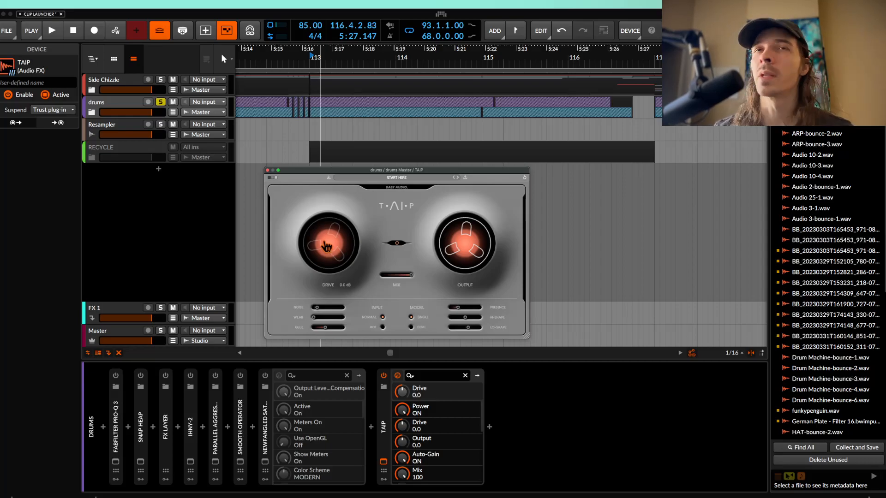
key(space)
mouse_move(326, 247)
mouse_down()
mouse_move(315, 203)
mouse_move(346, 149)
mouse_move(350, 78)
mouse_move(327, 283)
mouse_move(316, 234)
mouse_up()
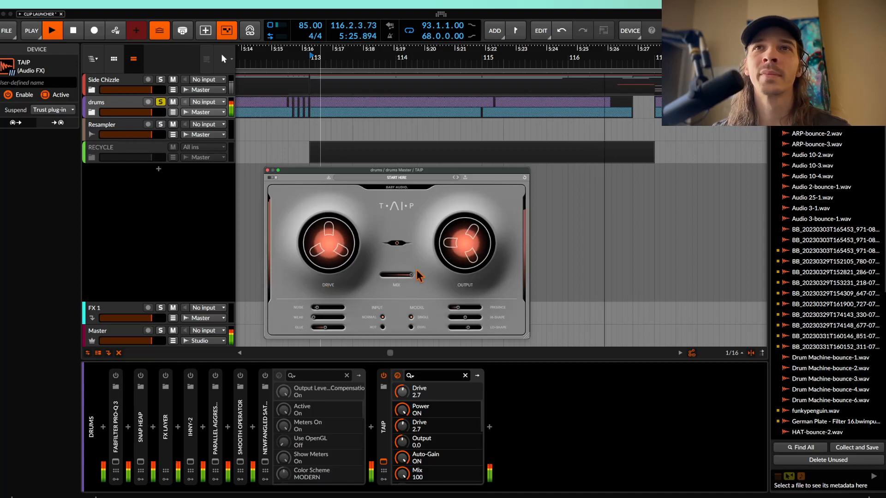
key(space)
mouse_move(478, 253)
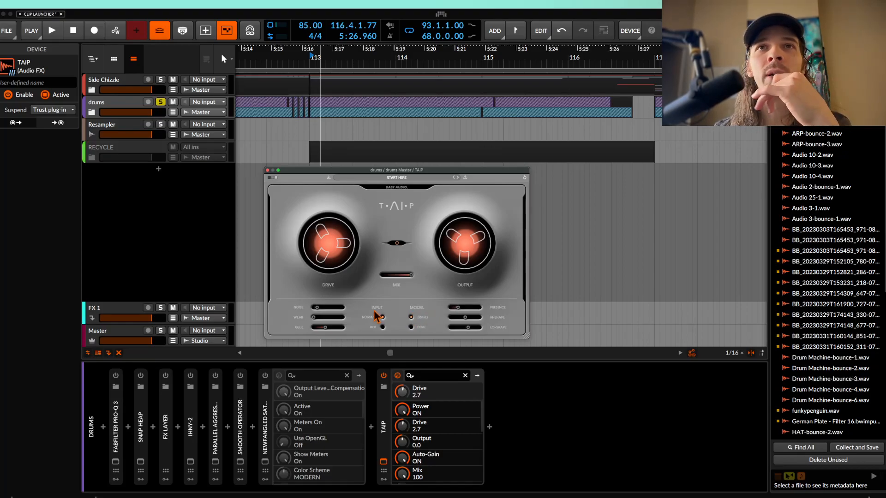
Set TAIP's Noise and Wear to 100 and audition the effect on the drums
drag(316, 308, 355, 314)
key(space)
key(space)
key(space)
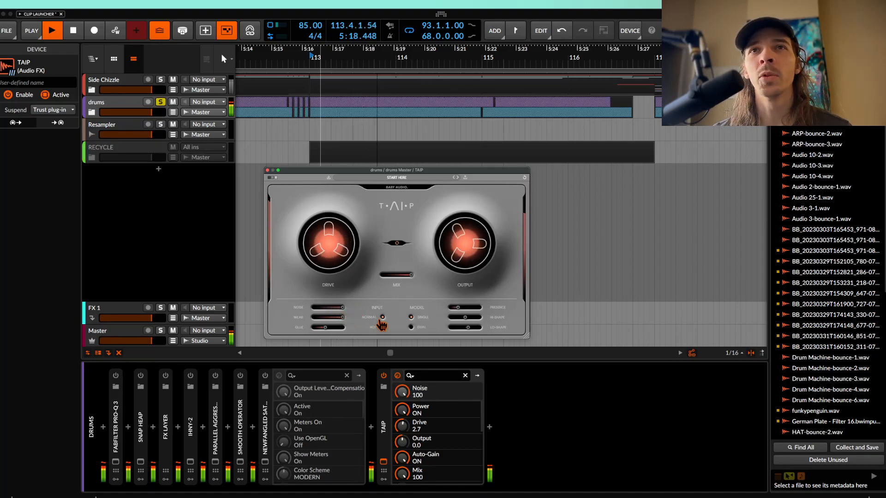
key(space)
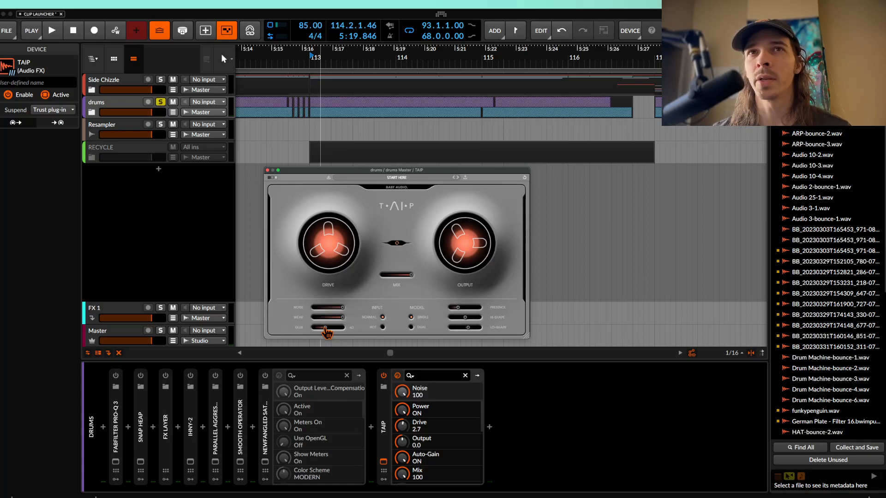
key(space)
Lower TAIP's Wear and Noise to minimum, set Glue to 100, and audition the drums
drag(325, 328, 295, 322)
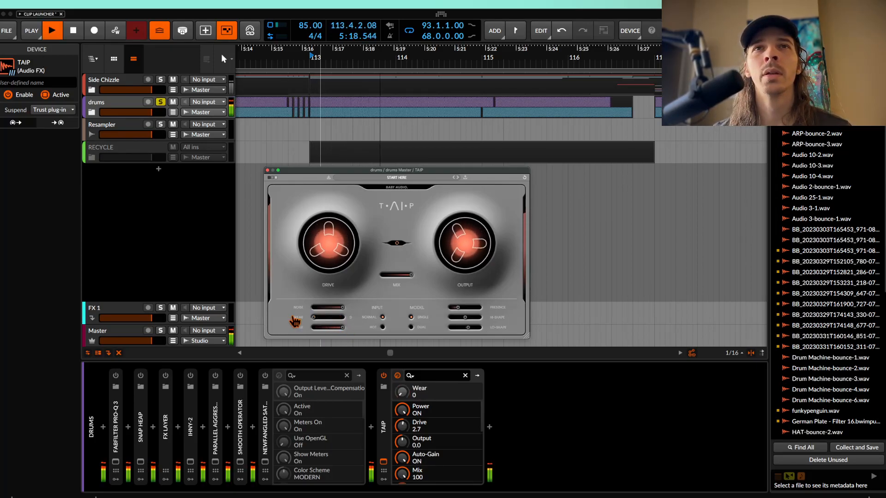
drag(345, 307, 297, 311)
drag(344, 328, 383, 329)
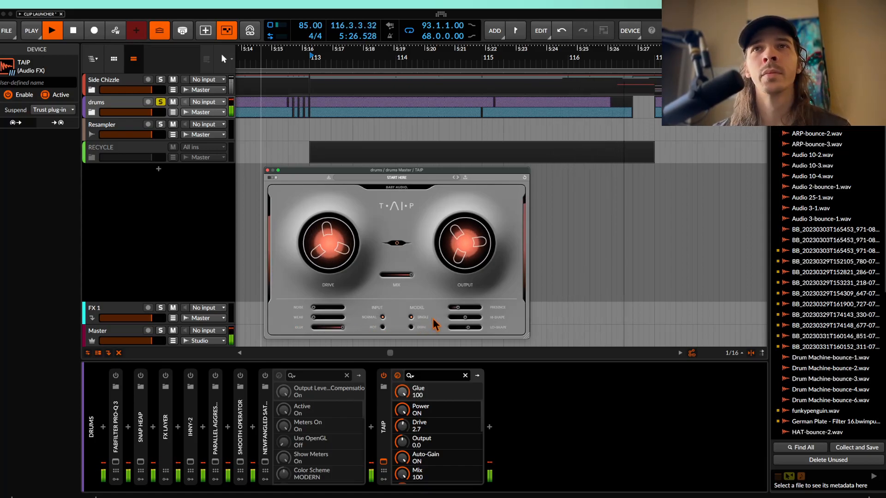
key(space)
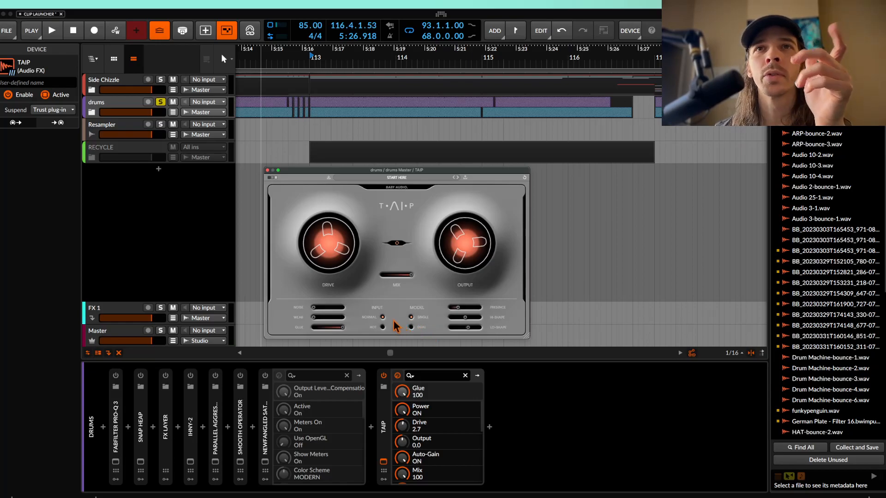
Audition TAIP's Hot input on the drums, then restore Input to Normal and Drive to 0.0
click(382, 328)
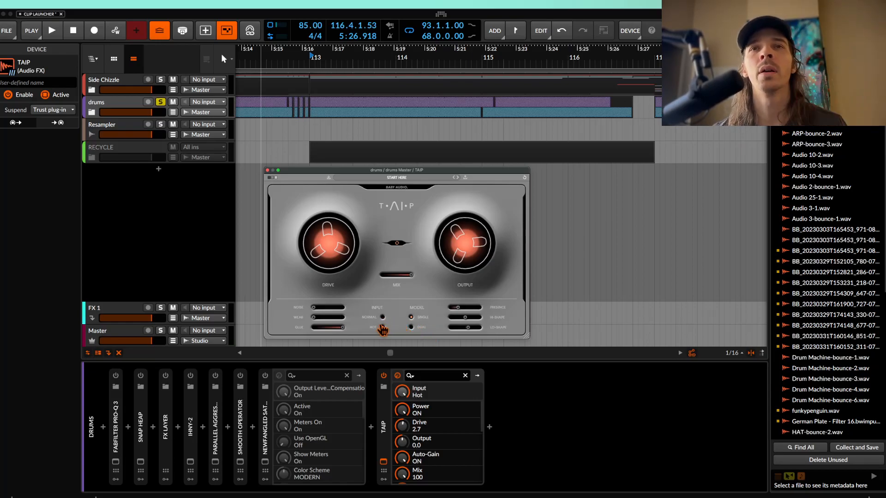
key(space)
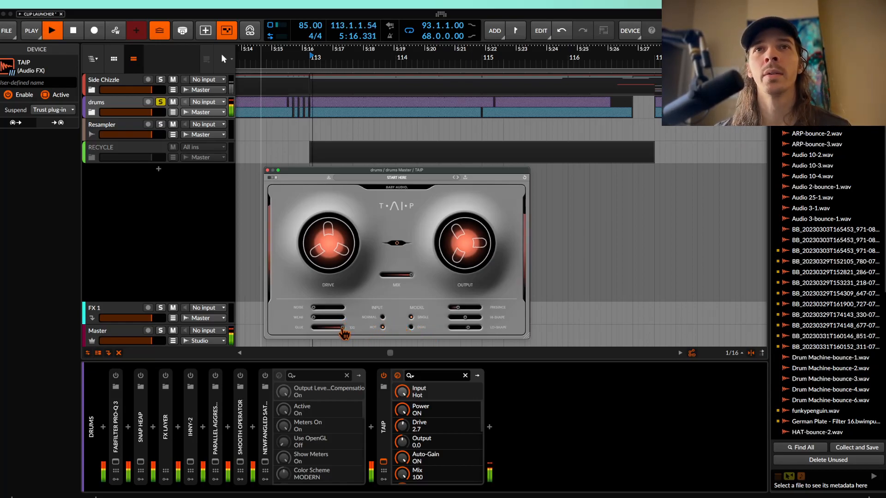
drag(345, 331, 415, 339)
double_click(340, 249)
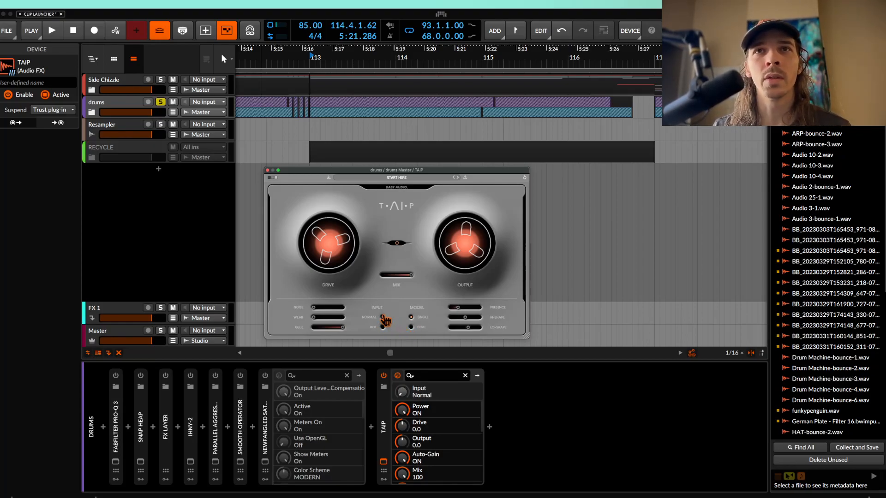
key(space)
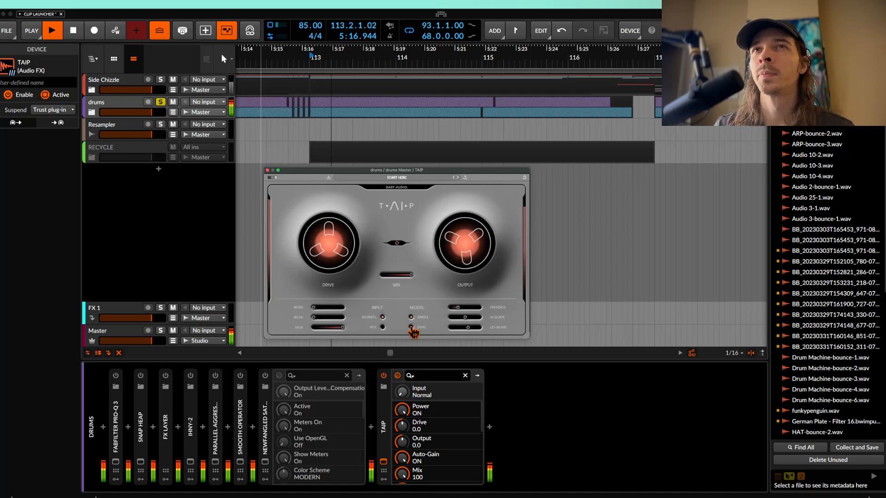
Audition TAIP's Dual model with Presence at 82, Hi-Shape at 3 and Lo-Shape at 100
click(411, 328)
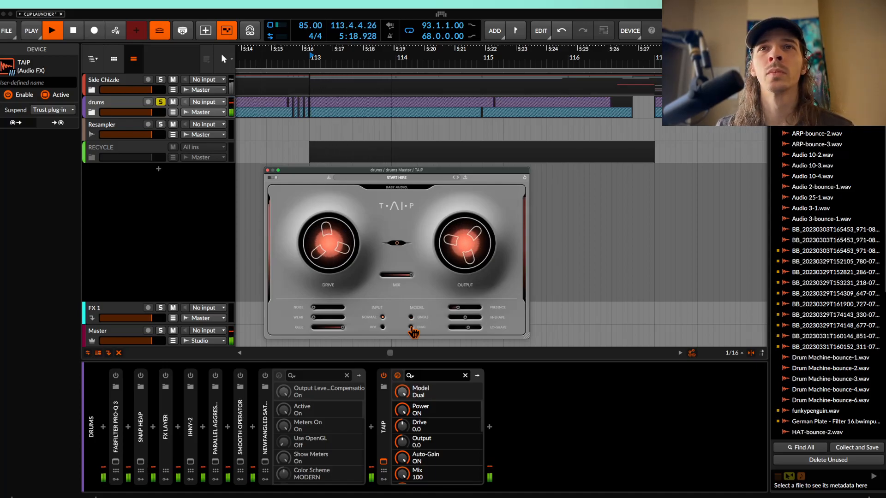
drag(457, 308, 486, 313)
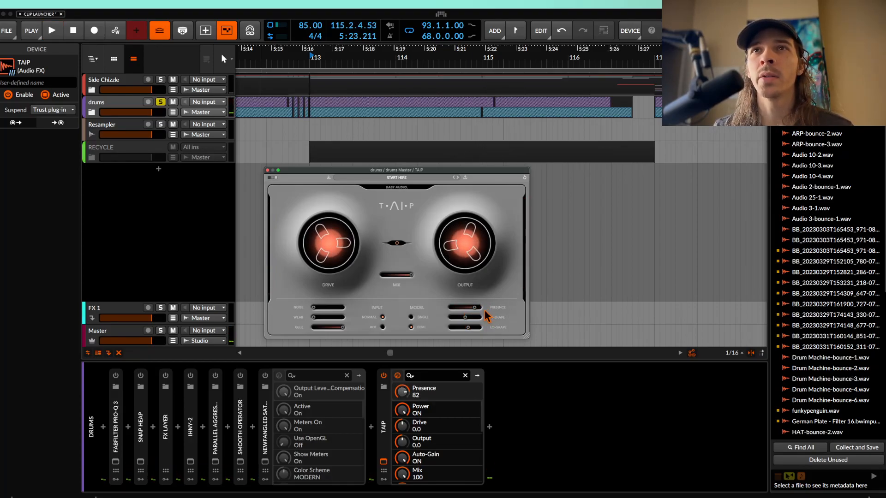
key(space)
mouse_move(470, 321)
mouse_down()
mouse_move(485, 322)
mouse_move(470, 320)
mouse_up()
key(space)
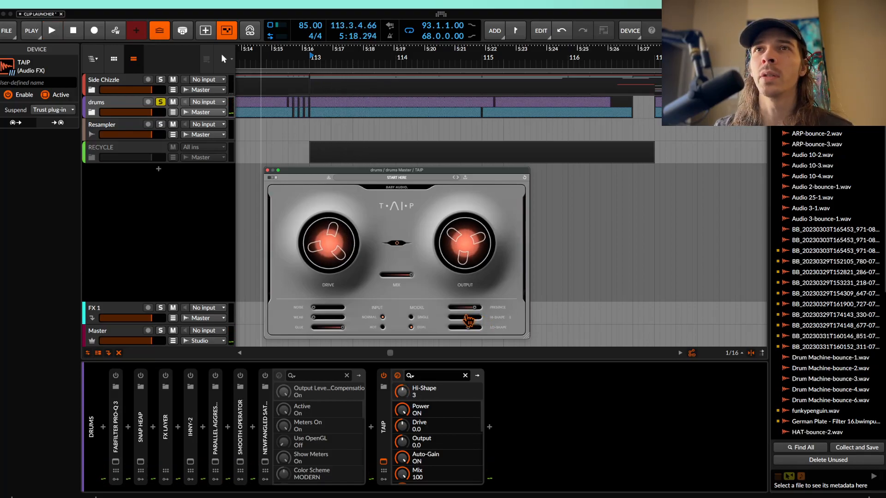
key(space)
drag(470, 333, 488, 335)
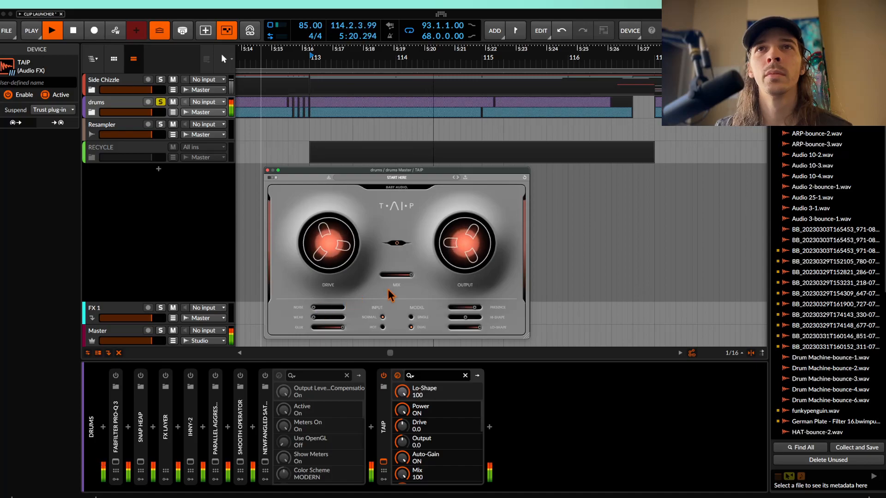
key(space)
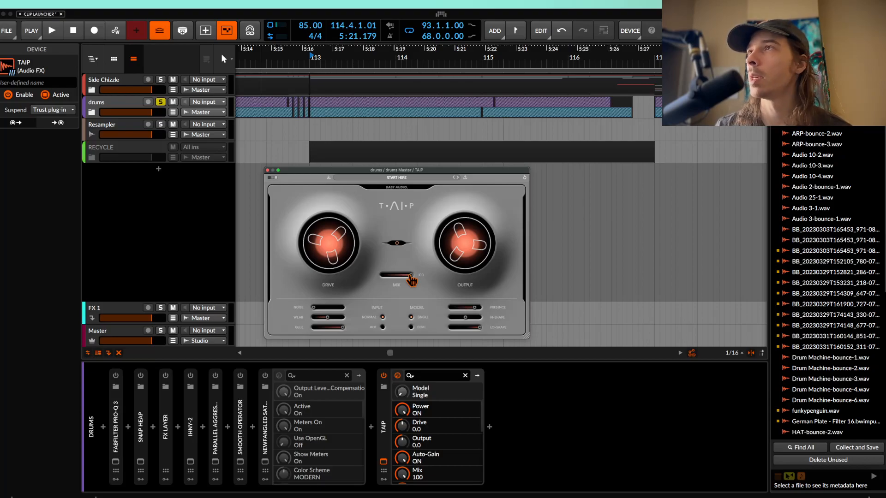
Set TAIP's Mix to 41 and Glue to 0, and audition the drums with the Dual model
key(space)
drag(412, 280, 393, 276)
drag(345, 325, 304, 331)
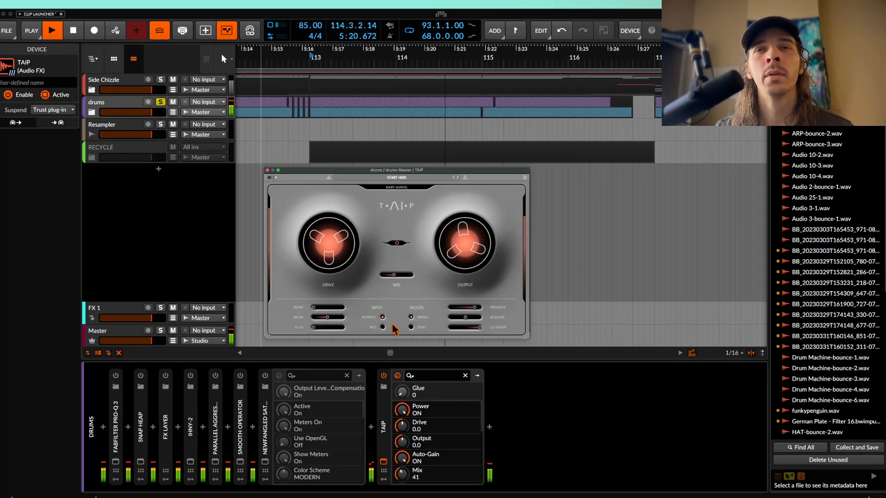
key(space)
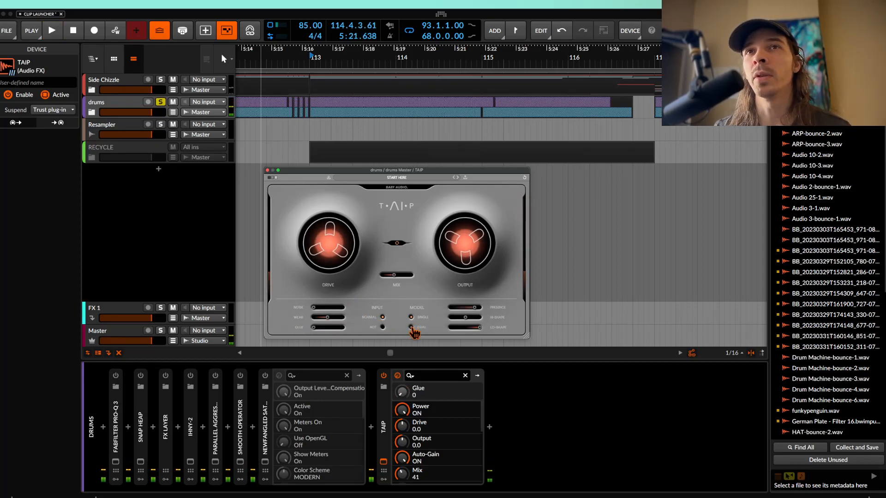
key(space)
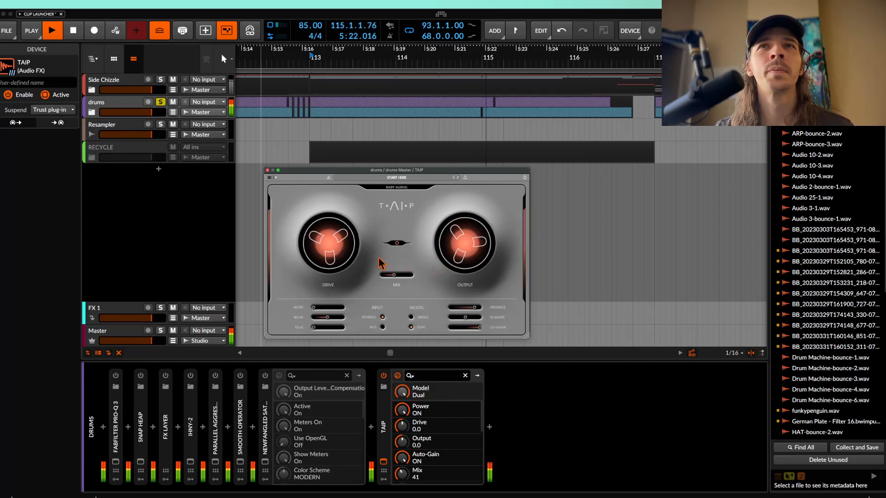
Set TAIP's Wear, Noise and Glue to 100 and Mix to 36, with Presence at minimum and Hi-Shape reduced
mouse_move(465, 318)
mouse_down()
mouse_move(484, 325)
mouse_move(475, 308)
mouse_move(487, 310)
mouse_move(480, 331)
mouse_move(466, 309)
mouse_move(451, 313)
mouse_up()
drag(327, 317, 330, 319)
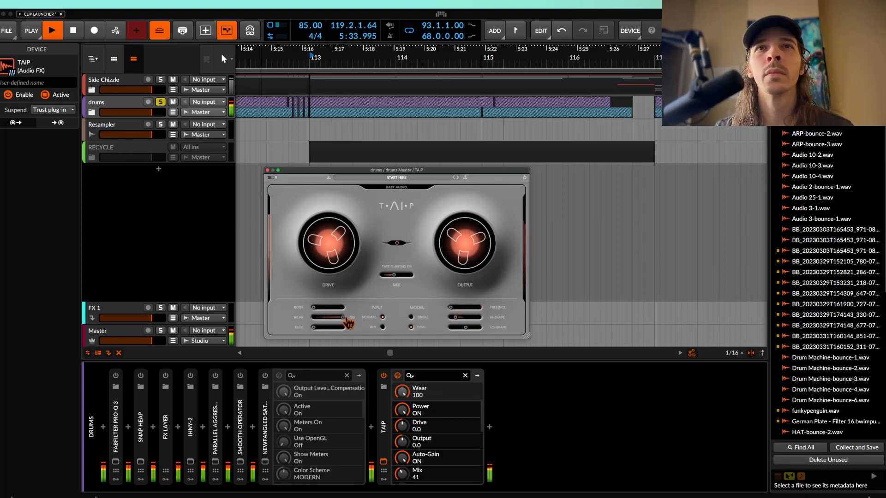
drag(394, 275, 417, 276)
drag(313, 308, 342, 309)
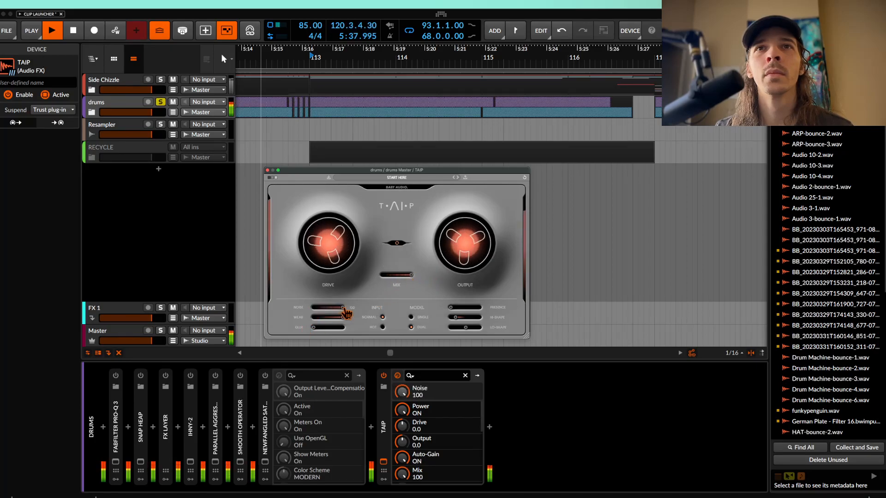
drag(407, 277, 392, 276)
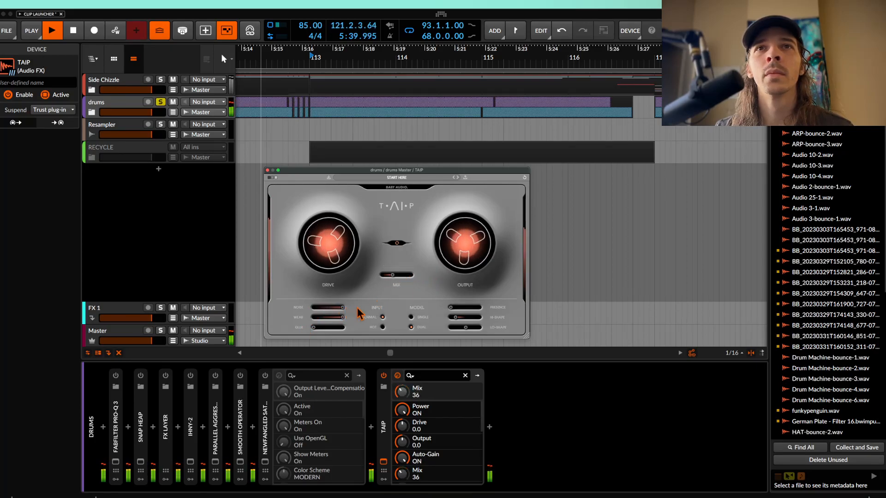
drag(323, 329, 344, 328)
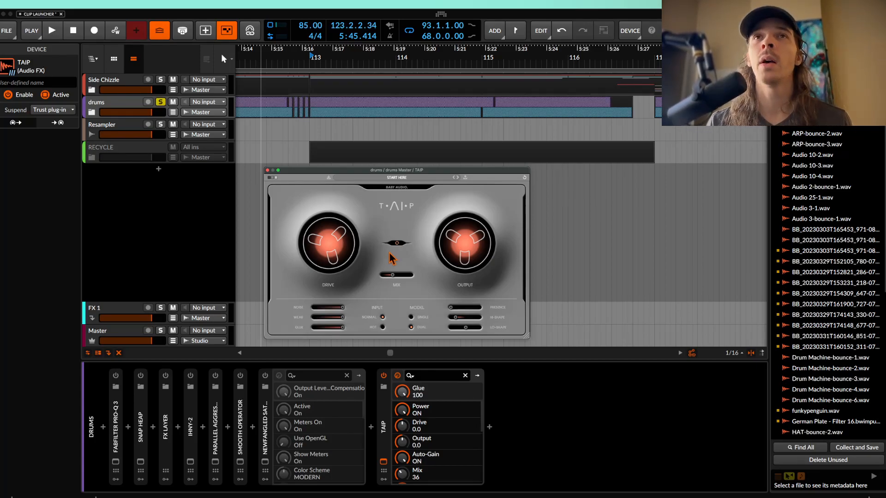
Disable TAIP on the drums chain, close its window, and unsolo the drums track
click(384, 376)
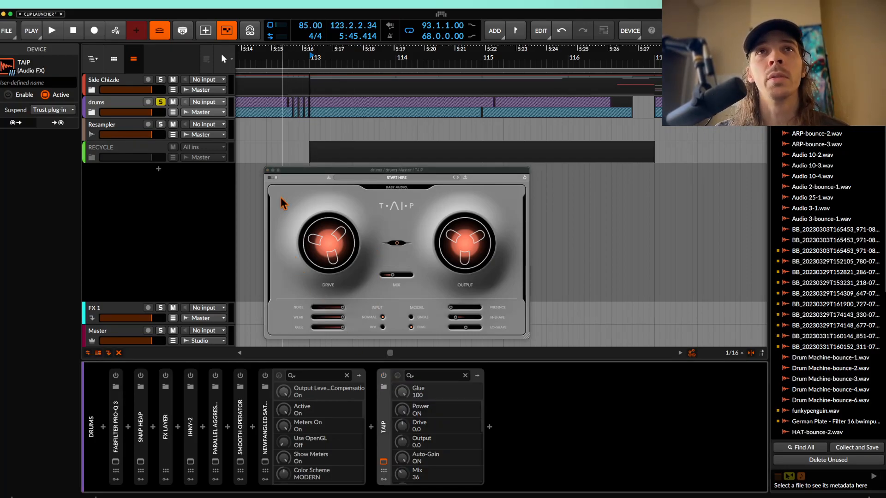
click(267, 170)
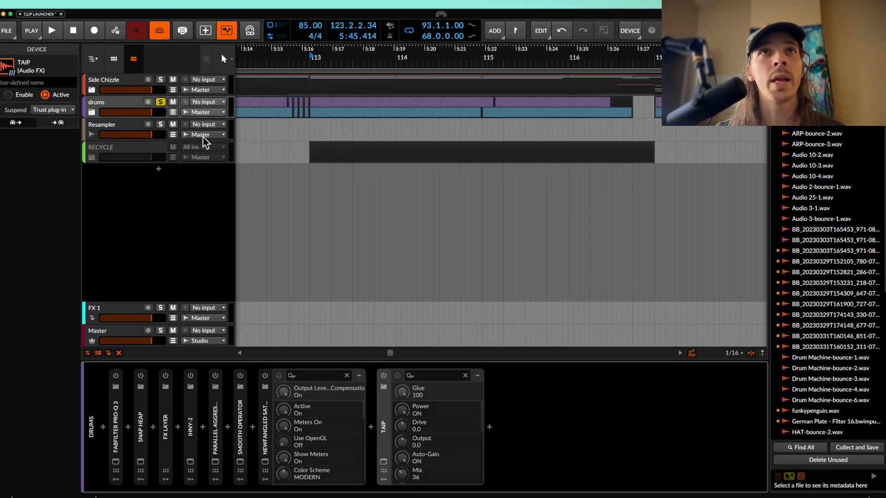
click(160, 102)
Unfold the drums group and play the full arrangement from bar 133
scroll(467, 138, down, 5)
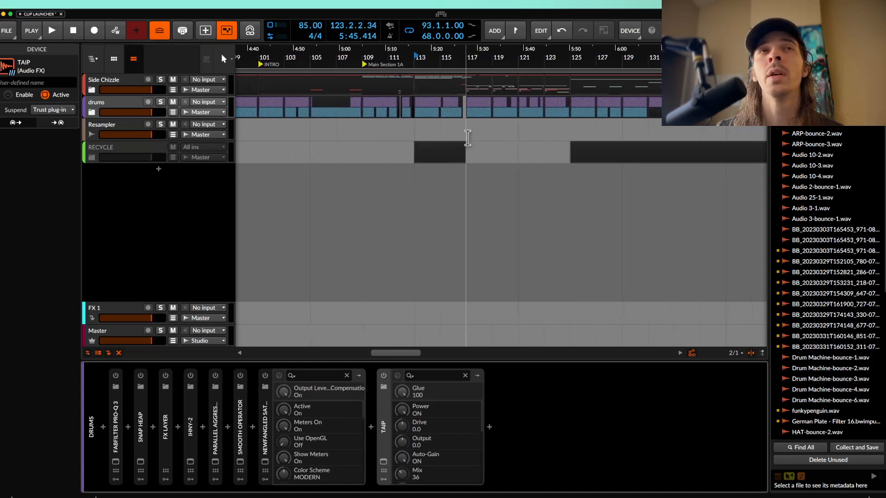
click(95, 113)
scroll(323, 142, down, 3)
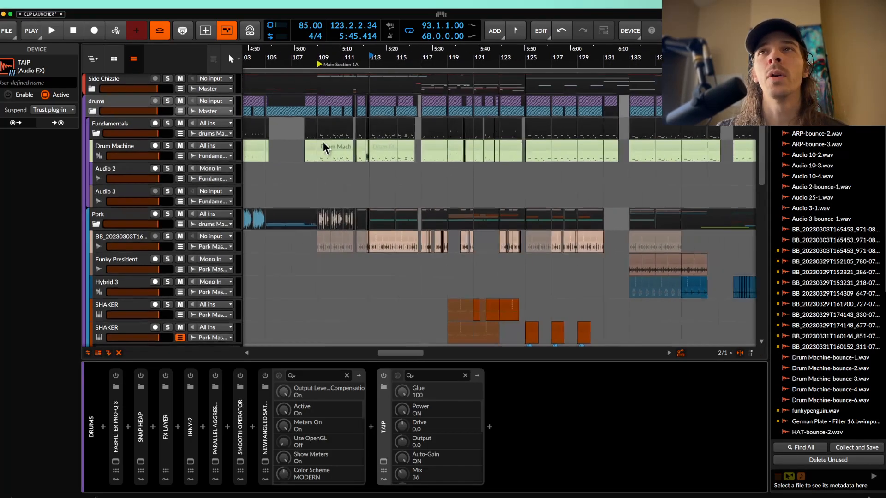
scroll(392, 185, left, 3)
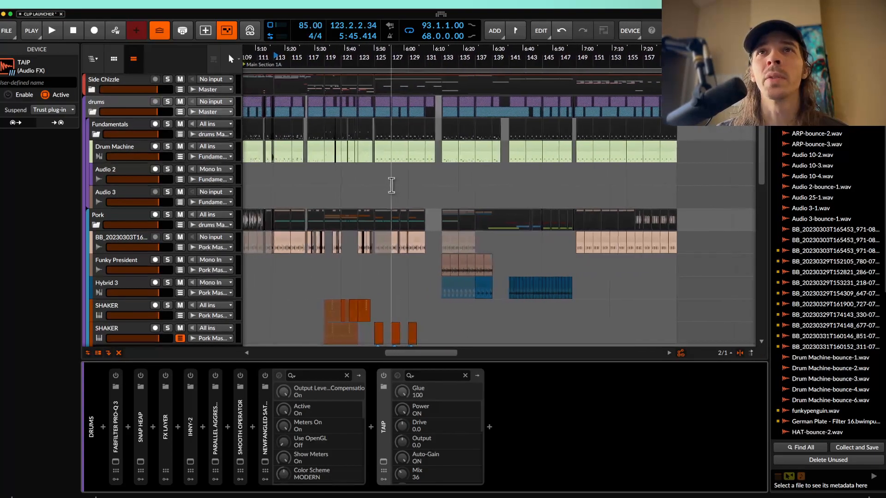
click(454, 184)
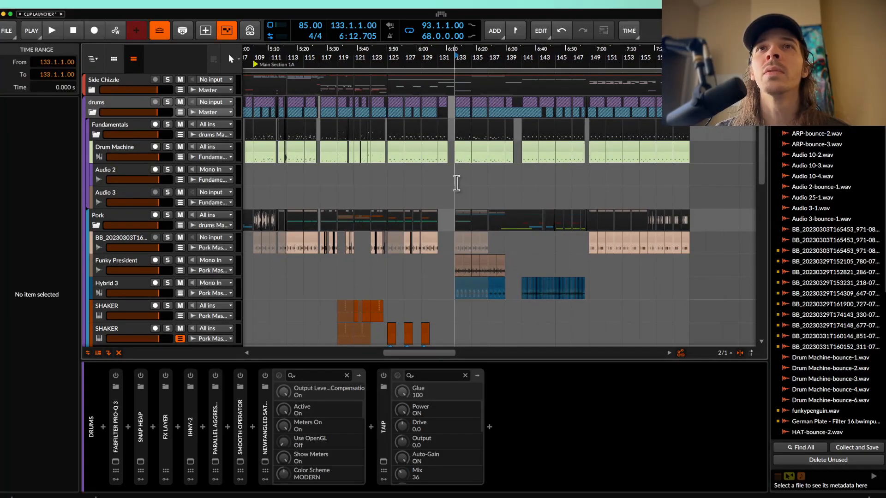
key(space)
scroll(480, 189, down, 10)
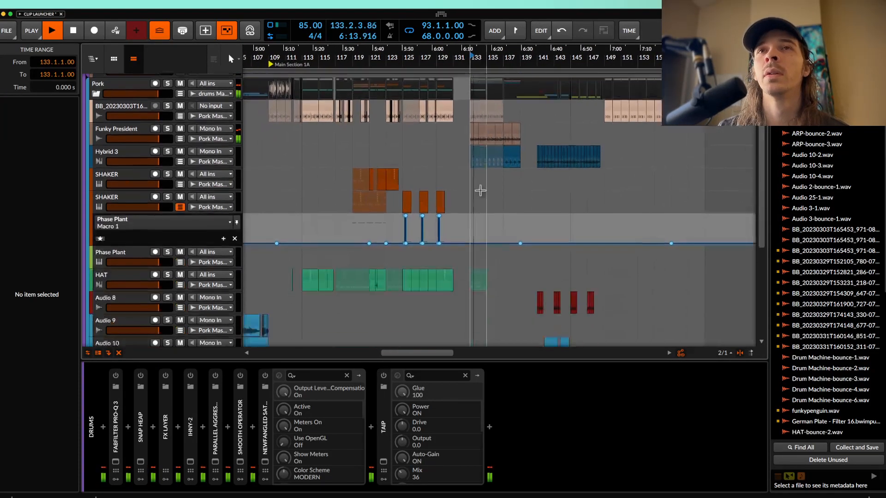
Expand the FX Layer on the Master track to show its Vinyl layer, and deactivate the FX Layer
click(134, 334)
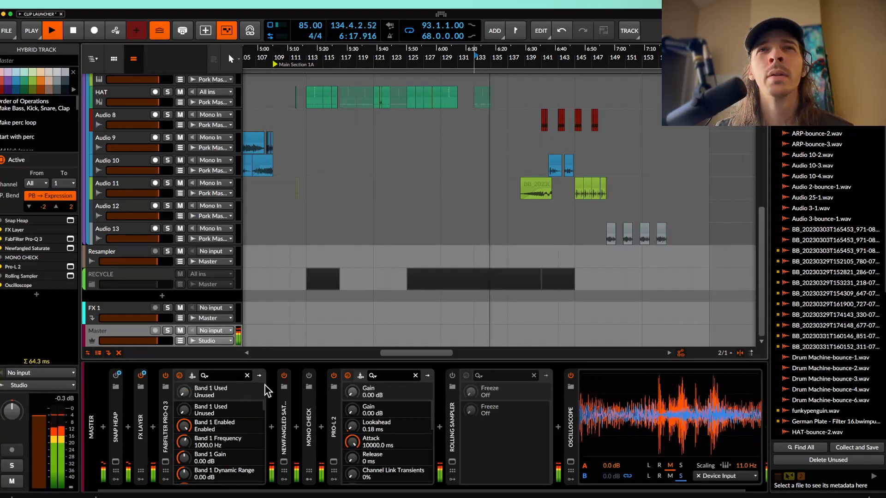
click(139, 401)
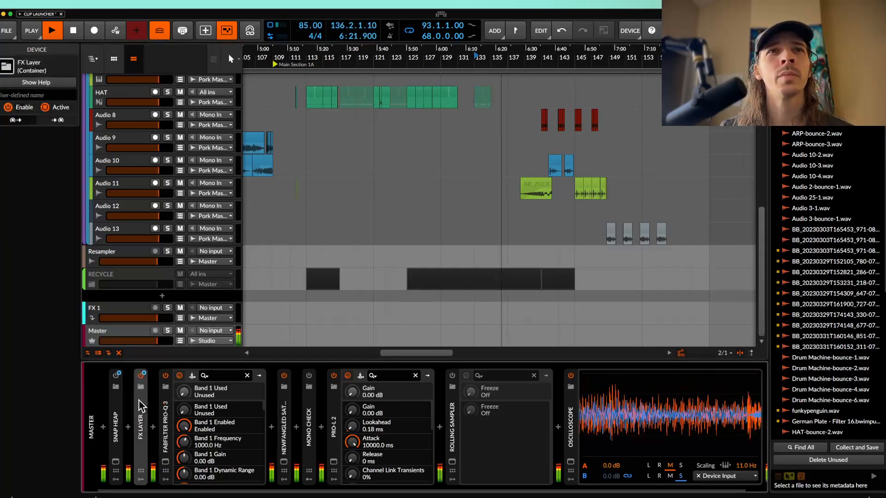
click(140, 401)
click(159, 380)
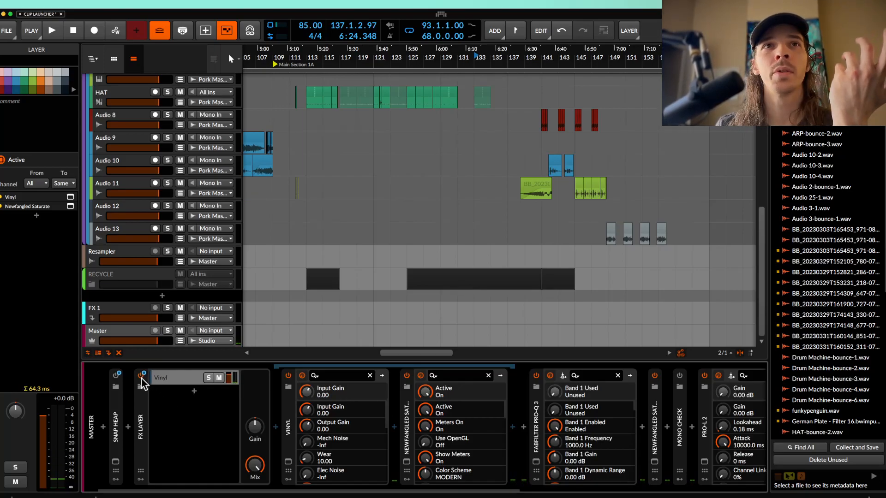
click(145, 410)
key(alt+a)
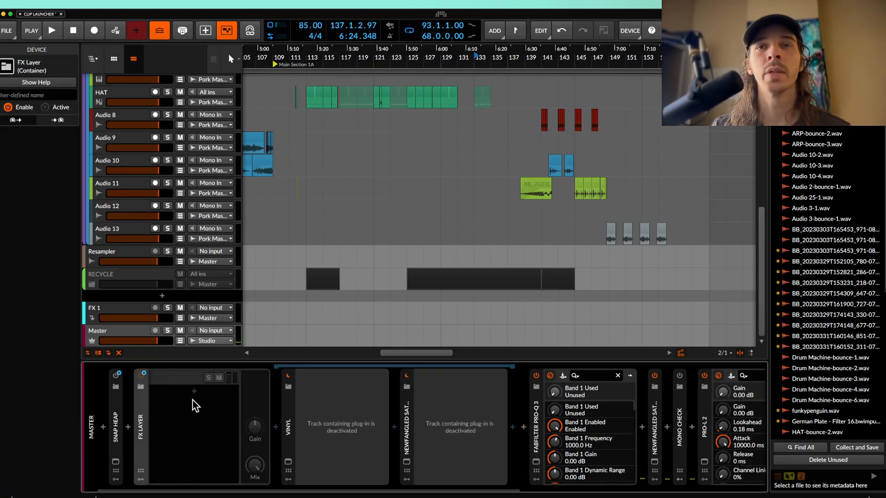
Collapse the FX Layer on the Master chain and insert the TAIP plug-in directly after it
key(space)
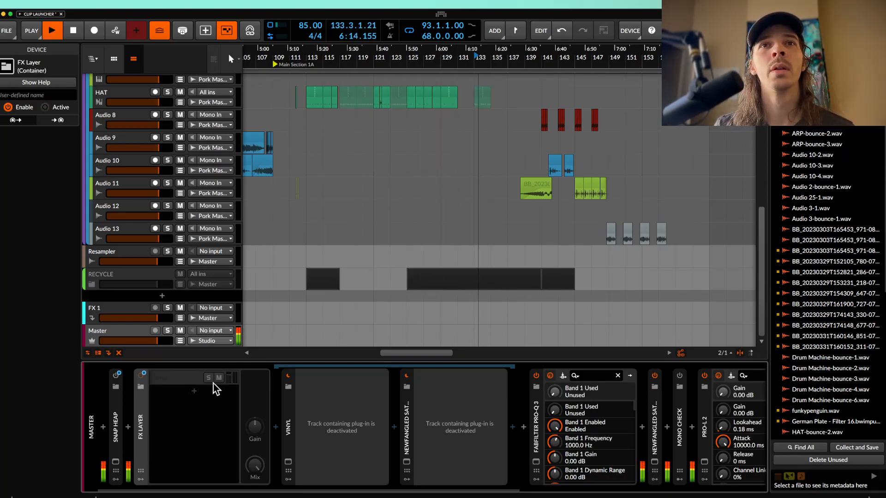
click(141, 410)
key(space)
click(154, 427)
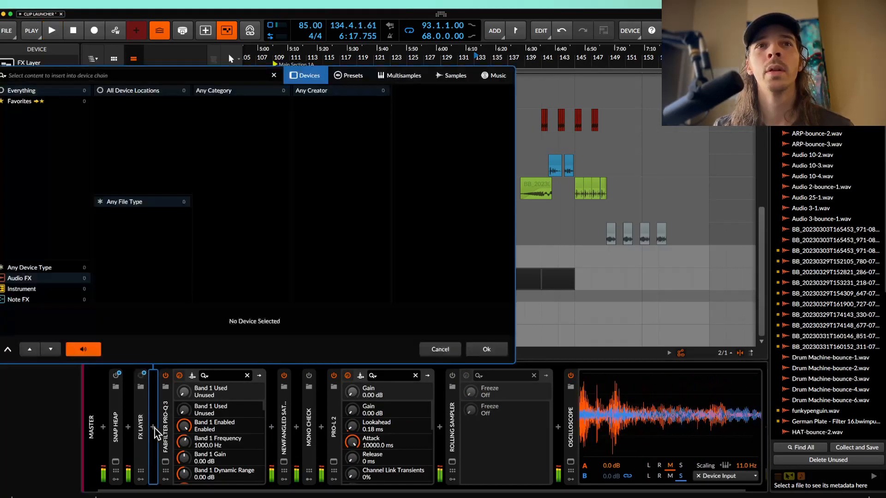
text(TAIP)
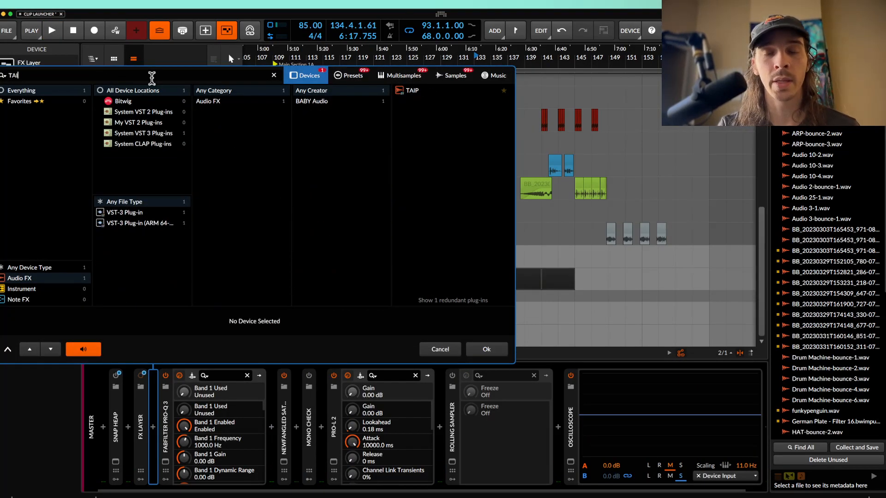
click(405, 95)
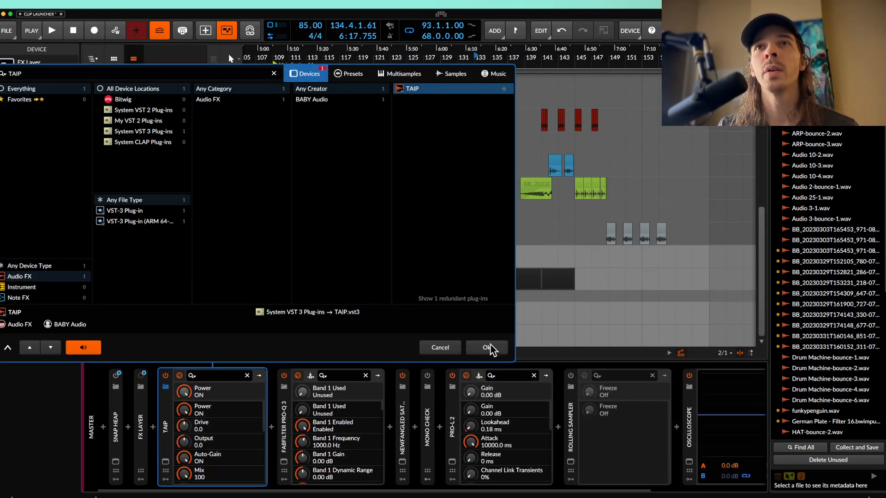
click(487, 349)
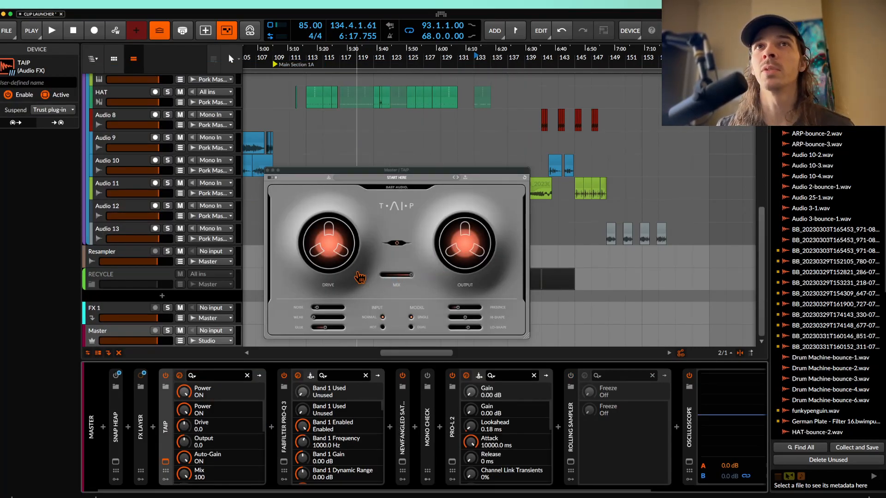
Play the song and set TAIP's Noise to 29, Wear to 59, Presence to 57 and Mix to 63, with Hot input and the Single model
key(space)
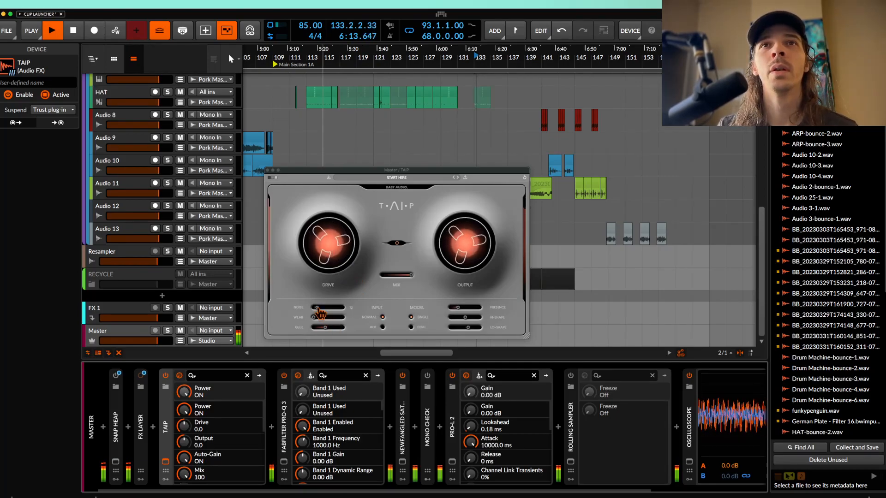
mouse_move(318, 318)
mouse_down()
mouse_move(348, 323)
mouse_move(325, 317)
mouse_move(322, 307)
mouse_up()
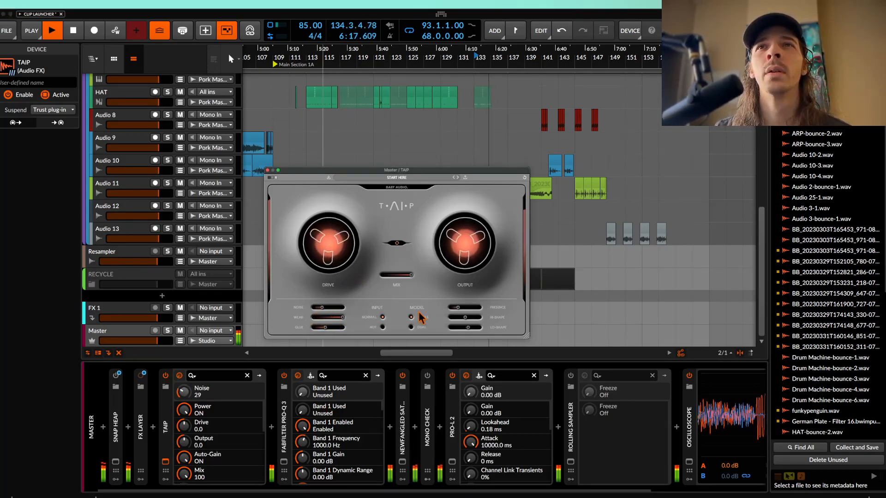
mouse_move(467, 318)
mouse_down()
mouse_move(484, 319)
mouse_move(478, 328)
mouse_move(478, 312)
mouse_up()
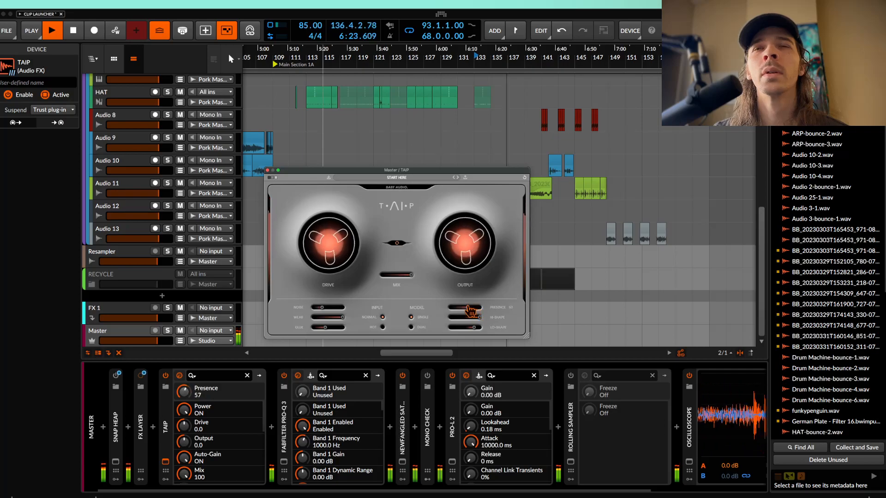
drag(411, 275, 406, 276)
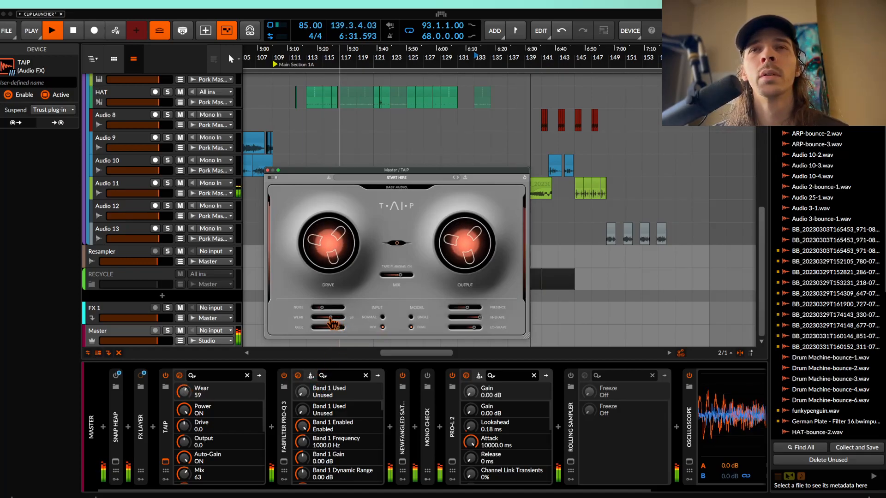
click(410, 317)
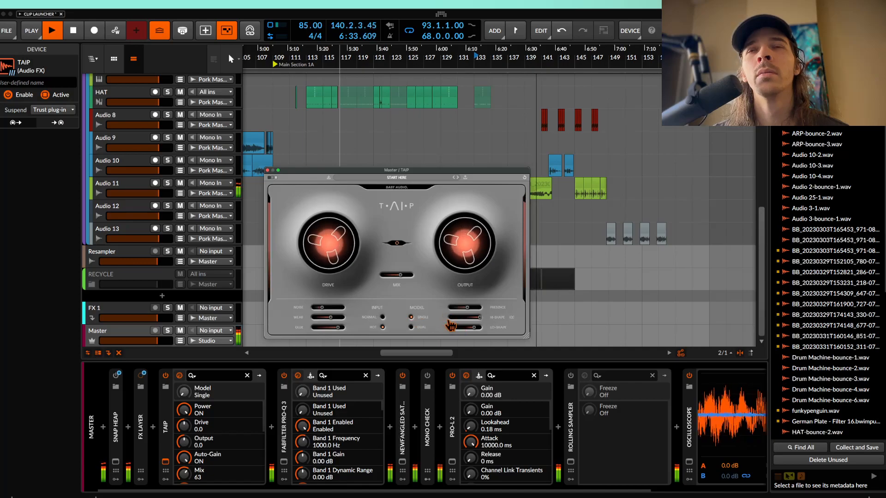
Disable TAIP on the Master chain, close its window, and listen to the mix without it before stopping playback
click(179, 376)
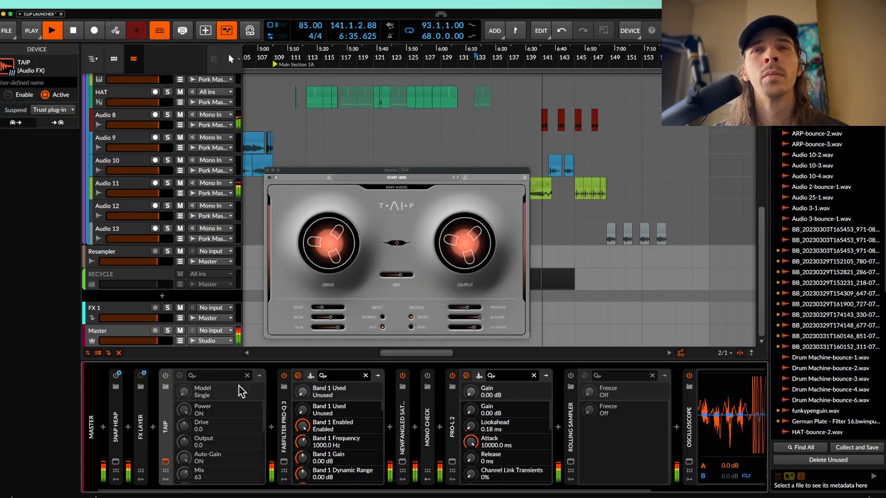
click(268, 171)
scroll(435, 196, down, 1)
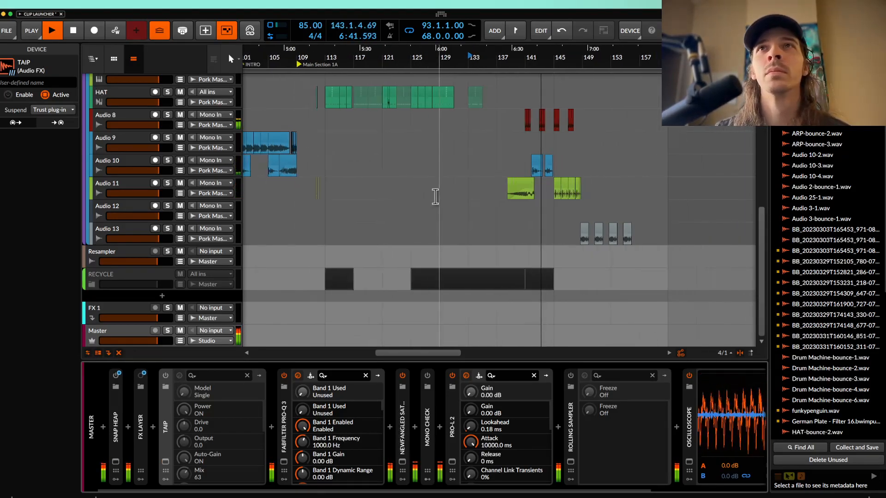
scroll(435, 196, up, 1)
scroll(435, 196, right, 1)
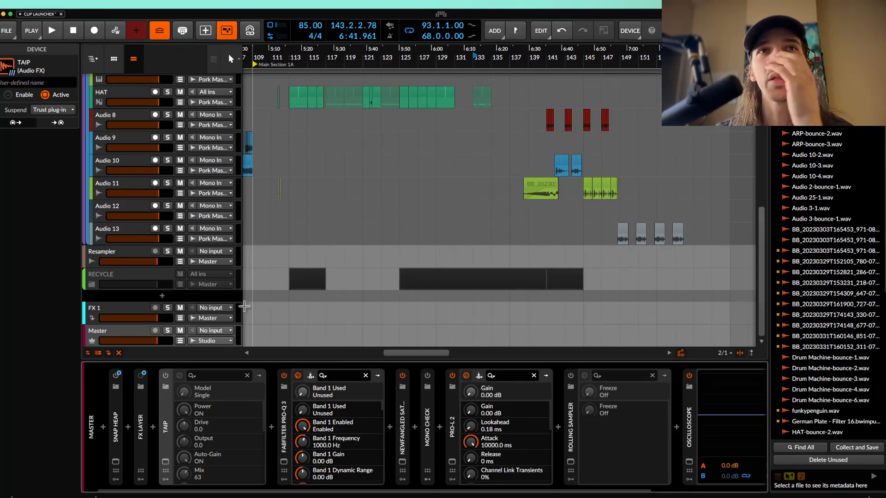
Re-enable TAIP on the Master chain, reopen its plug-in window, and switch away to another application
click(126, 334)
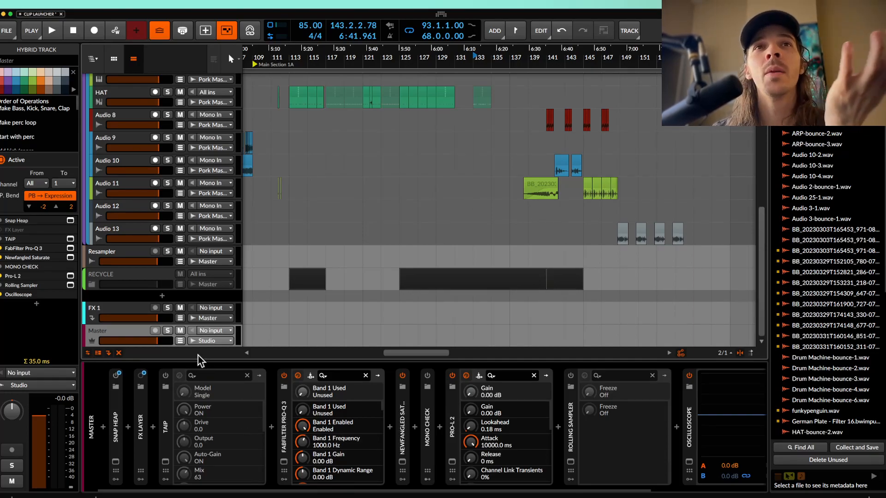
double_click(135, 332)
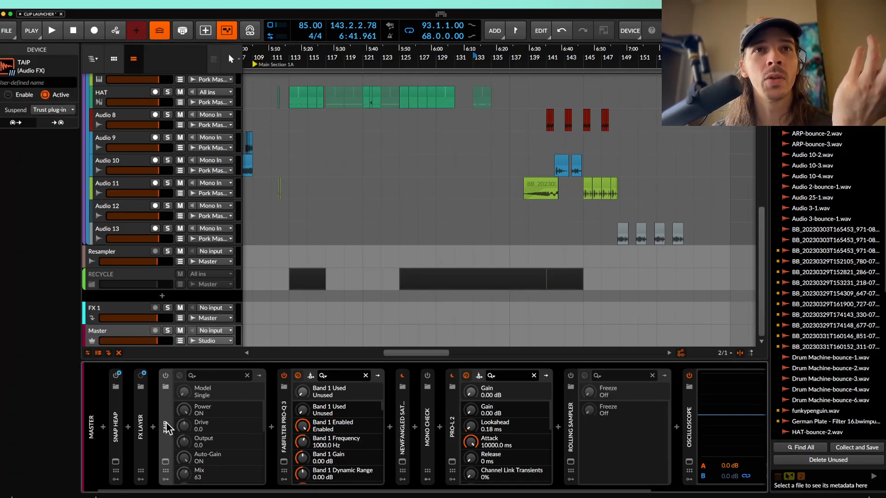
click(165, 376)
click(165, 461)
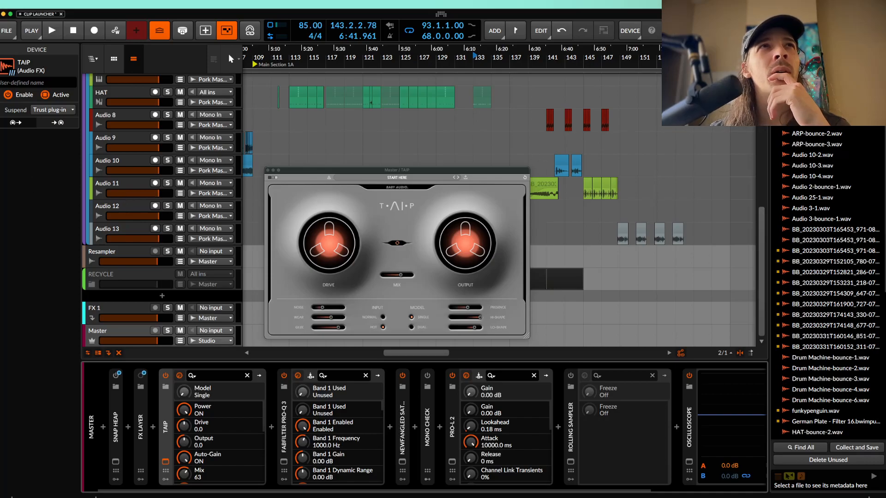
key(super+Tab)
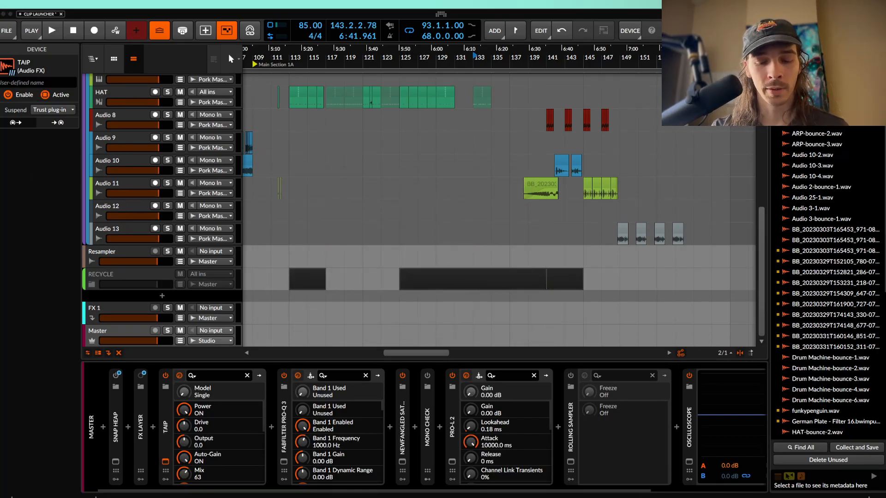